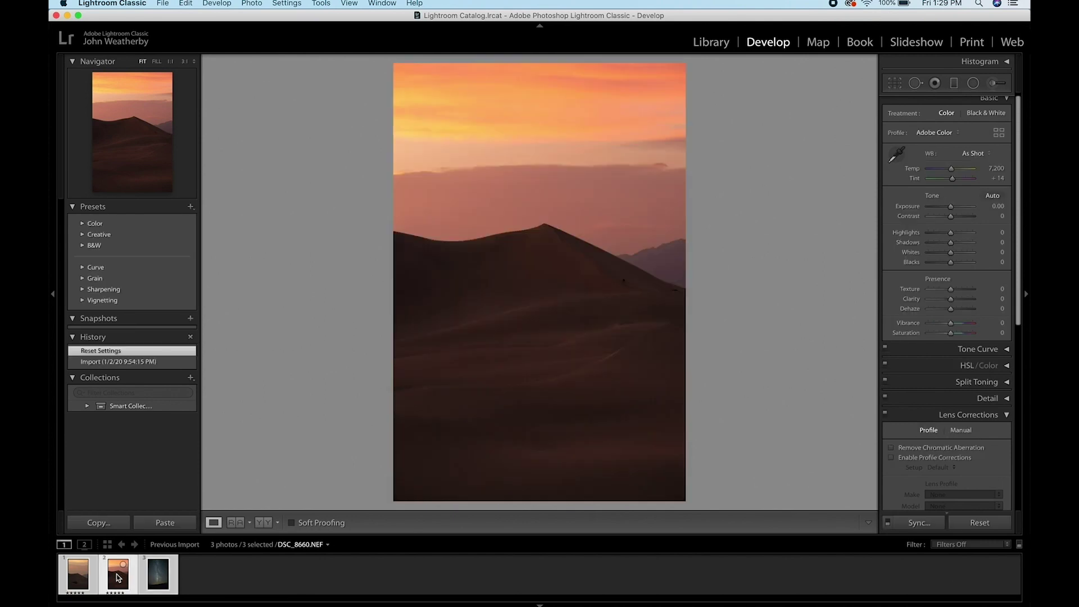
Compare the two dune photos and the Milky Way photo, checking the small figure on the dune ridge up close
left_click(78, 576)
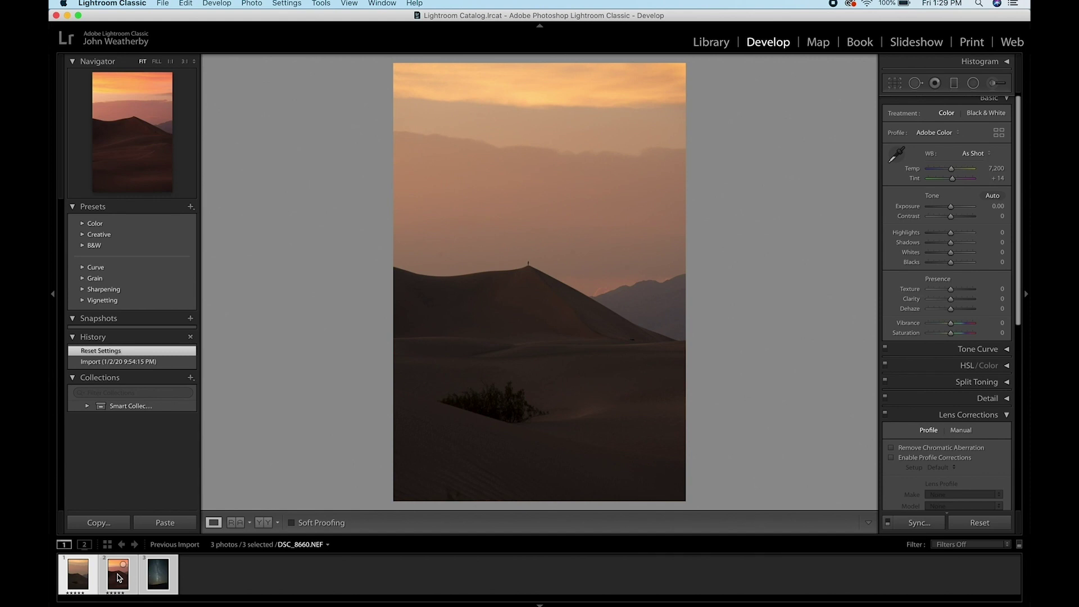
left_click(118, 578)
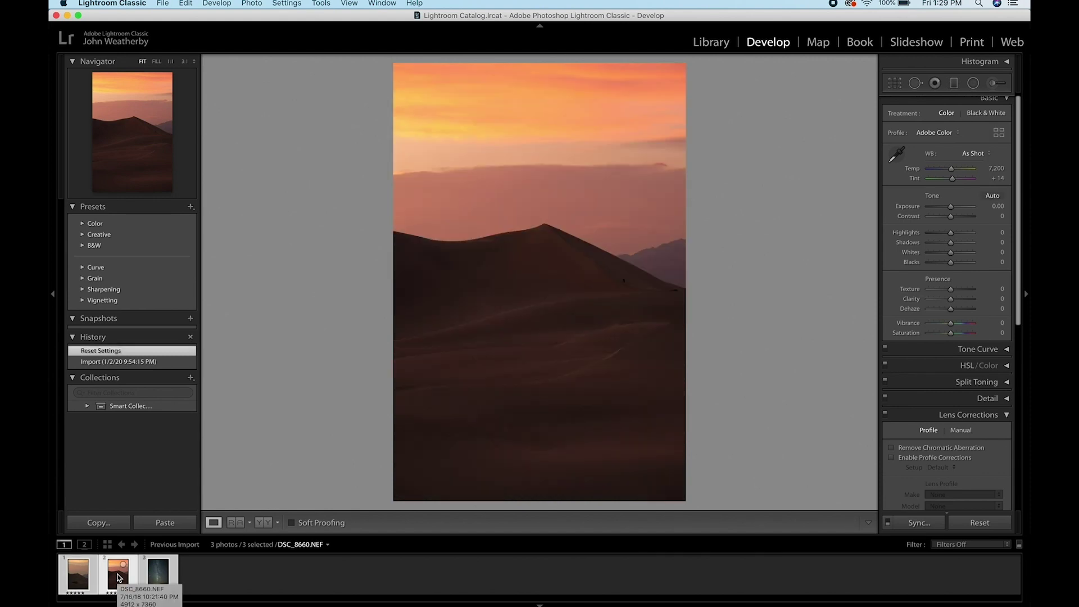
left_click(158, 579)
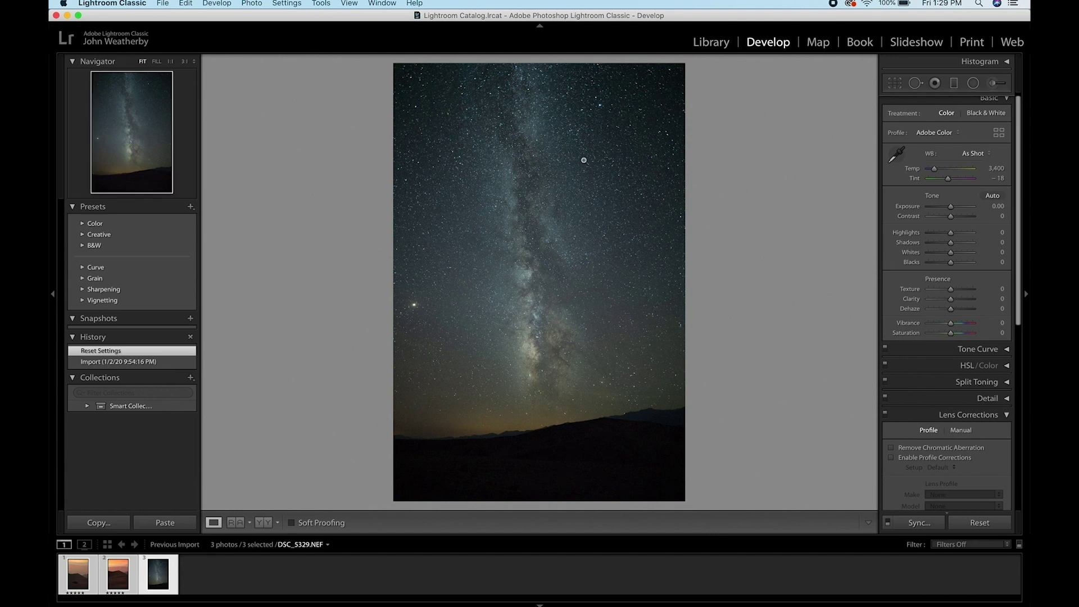
left_click(77, 572)
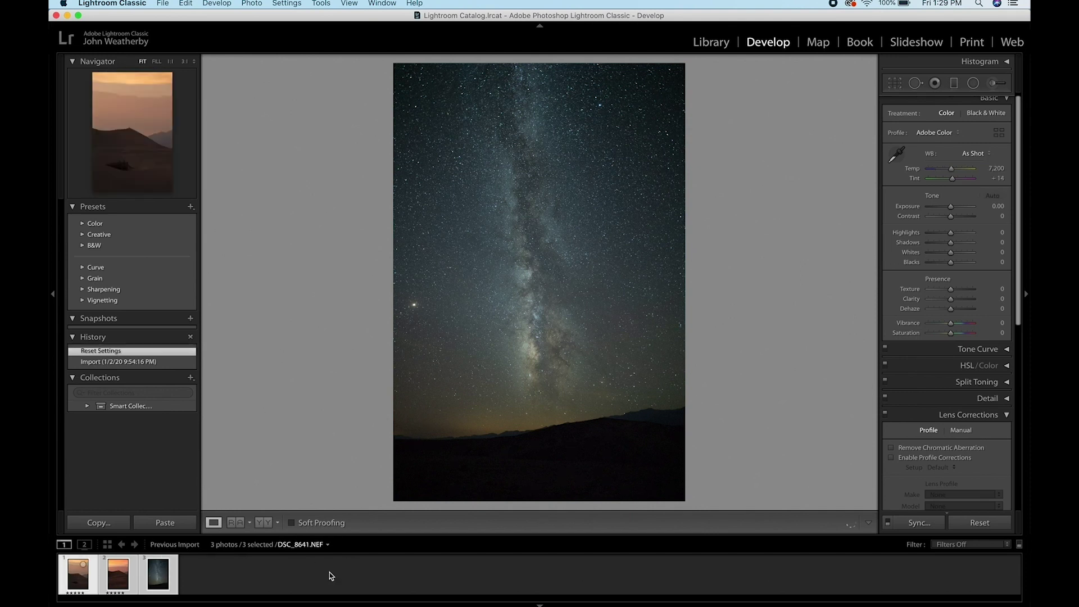
key("Right")
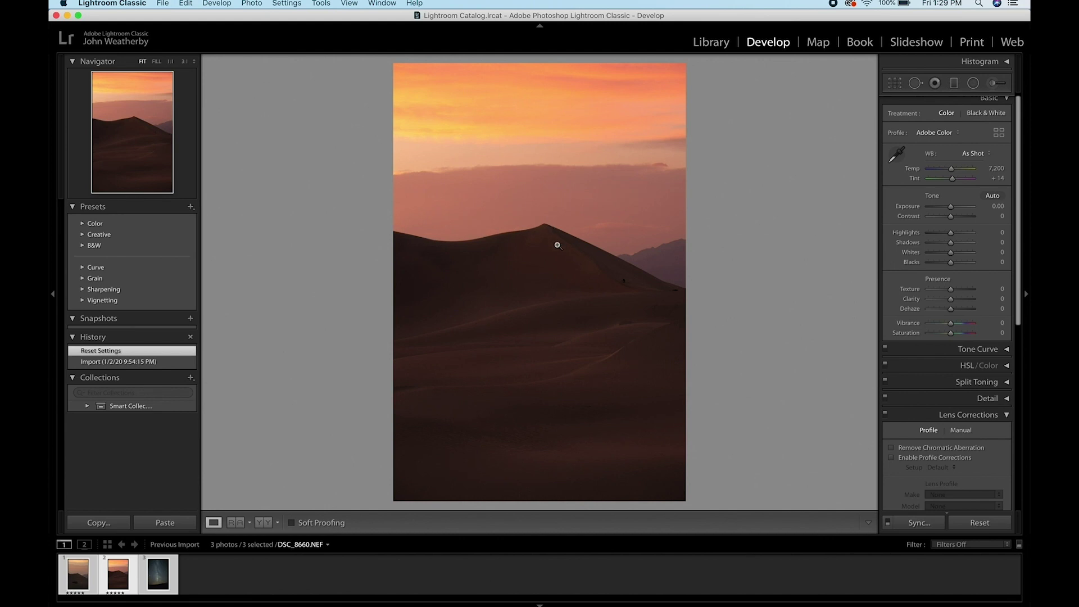
key("Left")
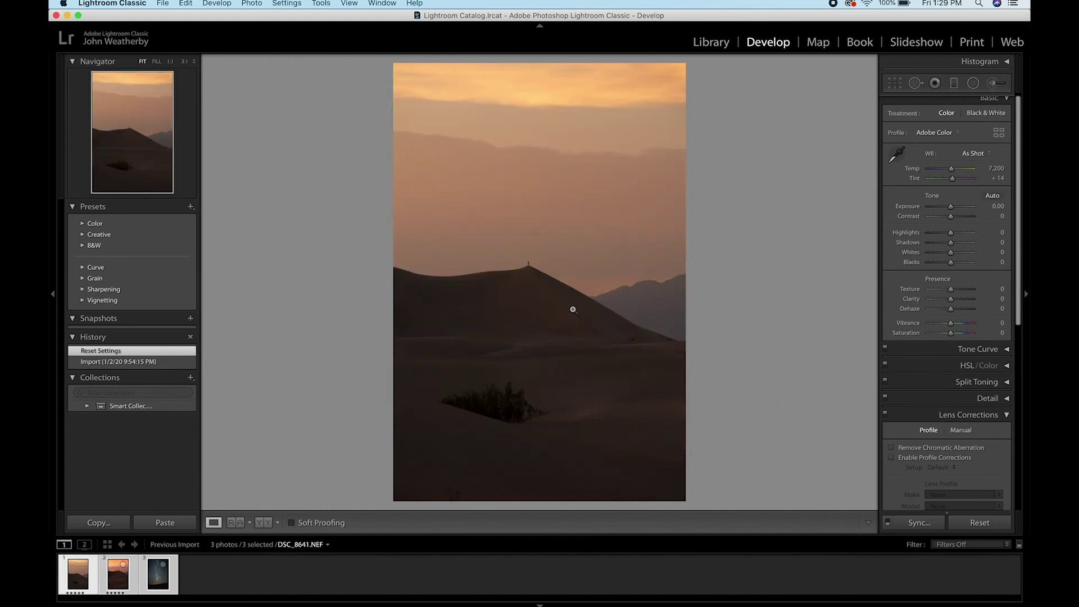
left_click(529, 265)
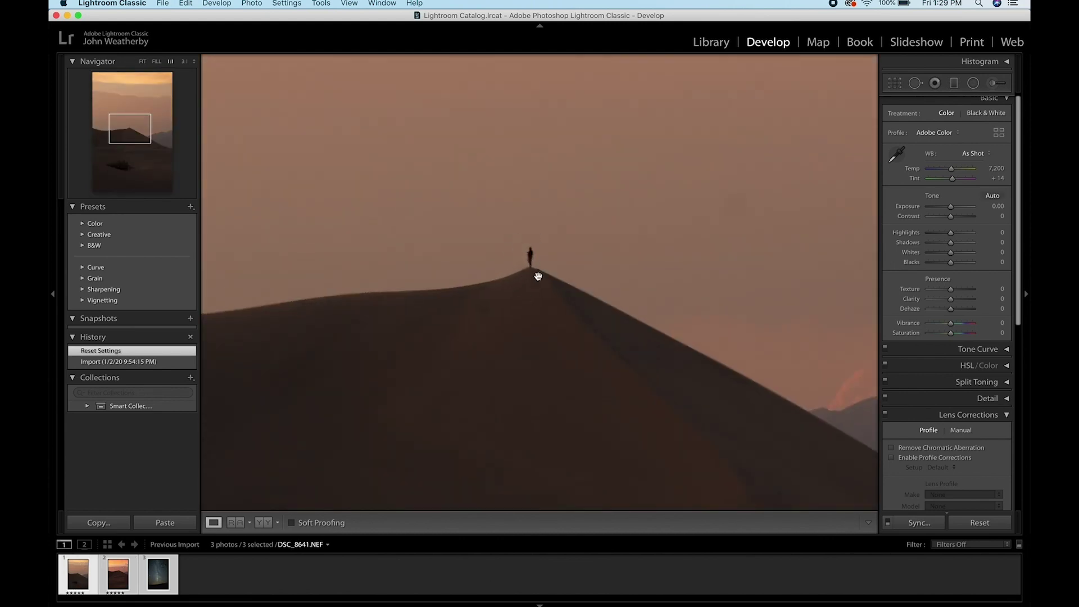
left_click(523, 260)
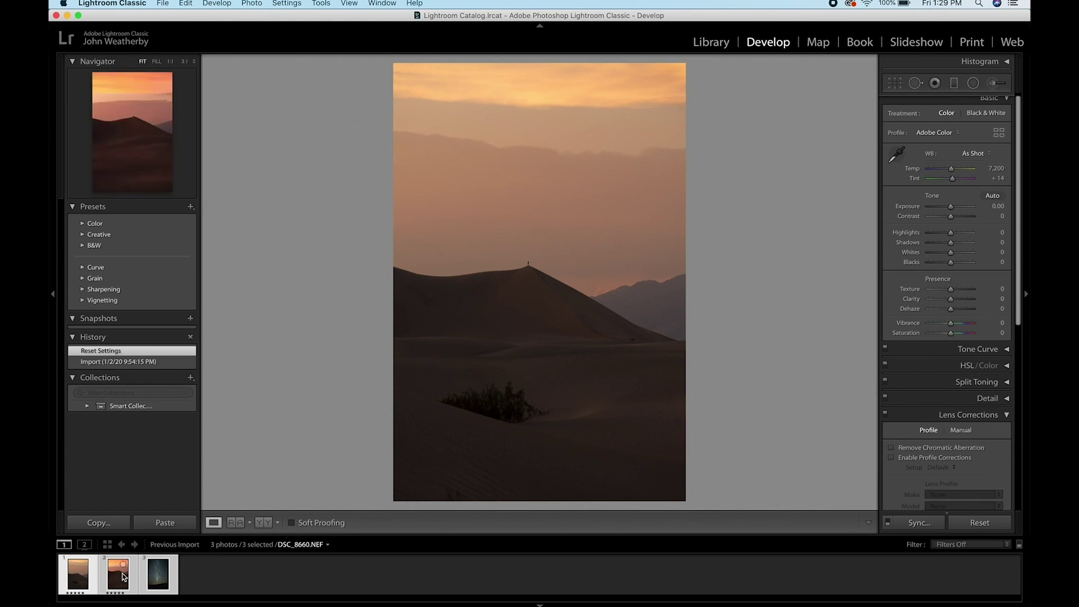
left_click(160, 574)
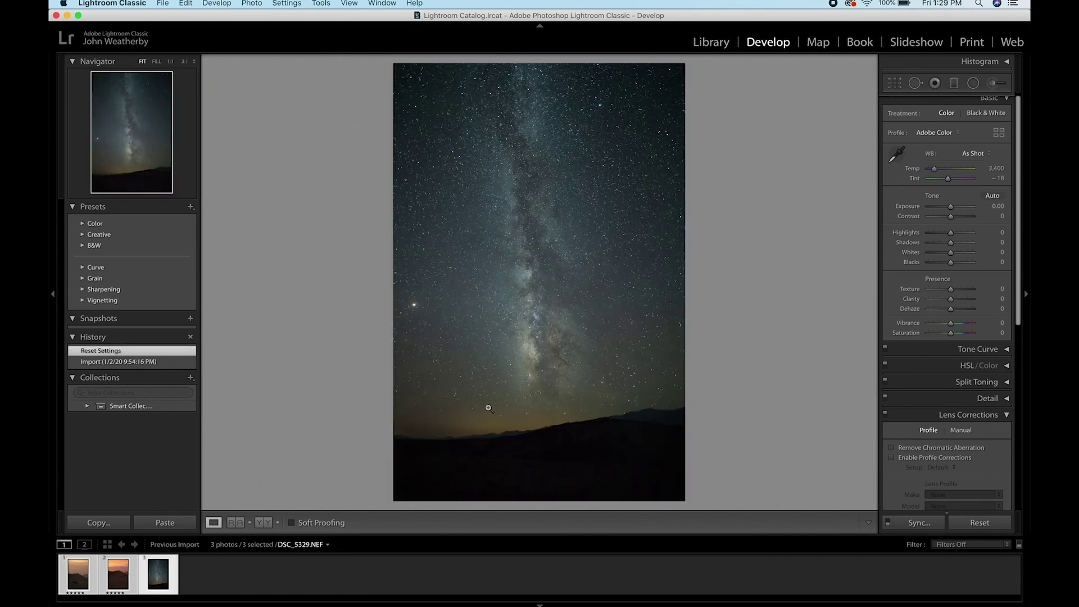
On the orange-sky dune photo DSC_8660, set Temp to 4,973, Tint to −11 and Saturation to −16
left_click(117, 579)
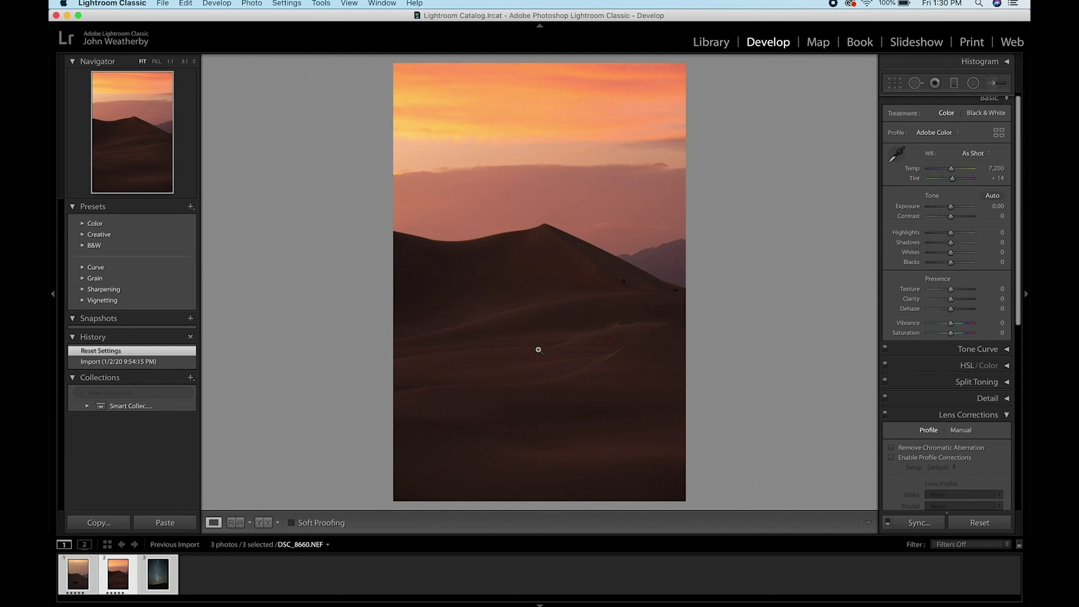
left_click_drag(952, 169, 952, 194)
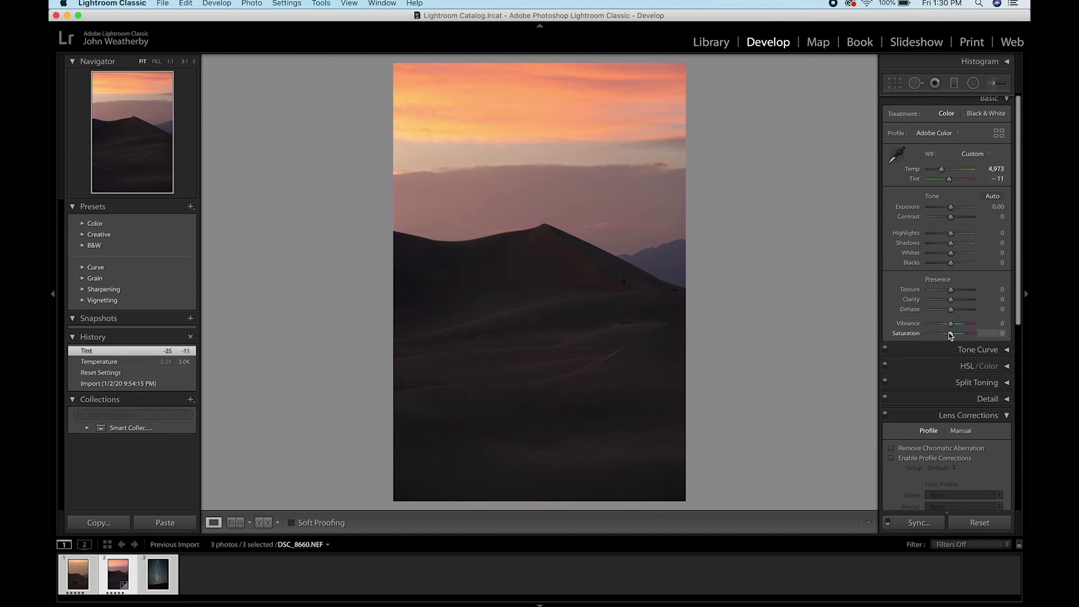
left_click_drag(950, 335, 947, 335)
On DSC_8641, the dune photo with the figure, set Temp to 5,415, Saturation to −11, Highlights to +48 and Whites to +68
key("Left")
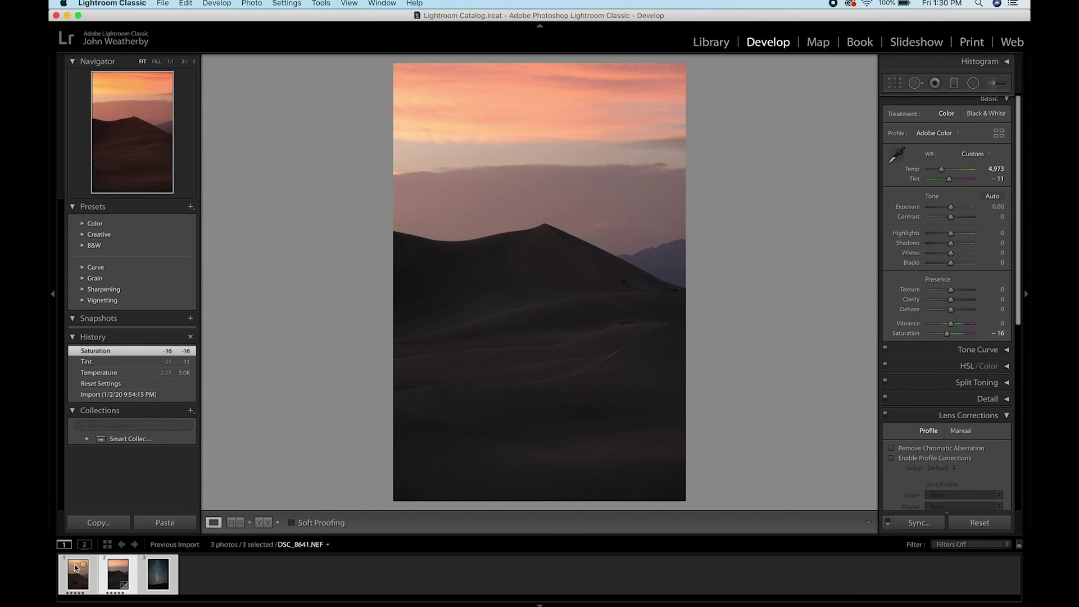
left_click(527, 274)
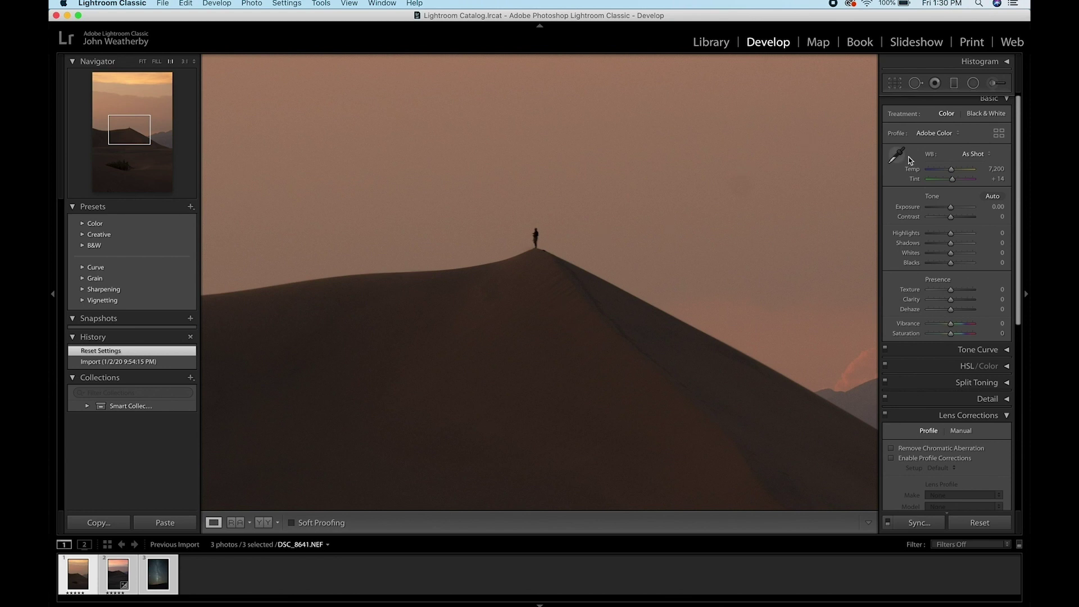
left_click_drag(951, 169, 945, 172)
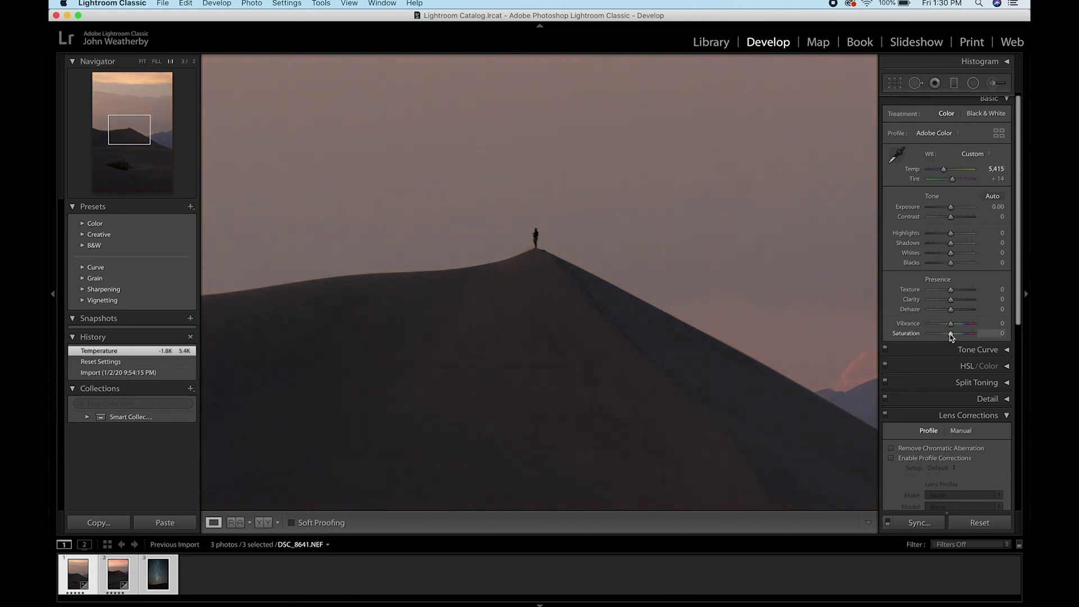
left_click_drag(949, 337, 948, 337)
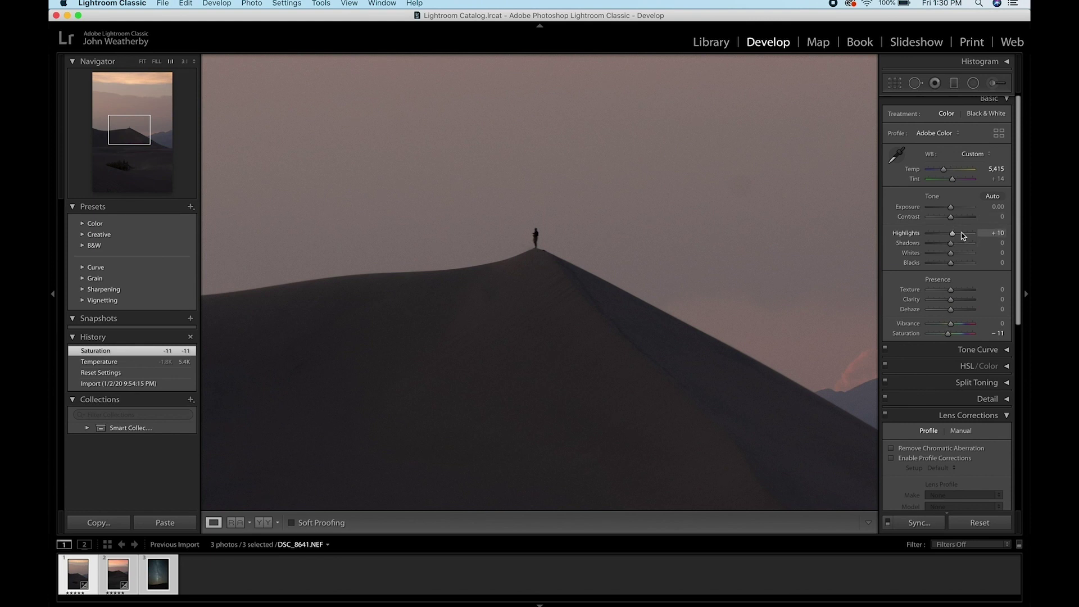
mouse_move(962, 236)
left_mouse_down()
mouse_move(959, 253)
mouse_move(969, 257)
left_mouse_up()
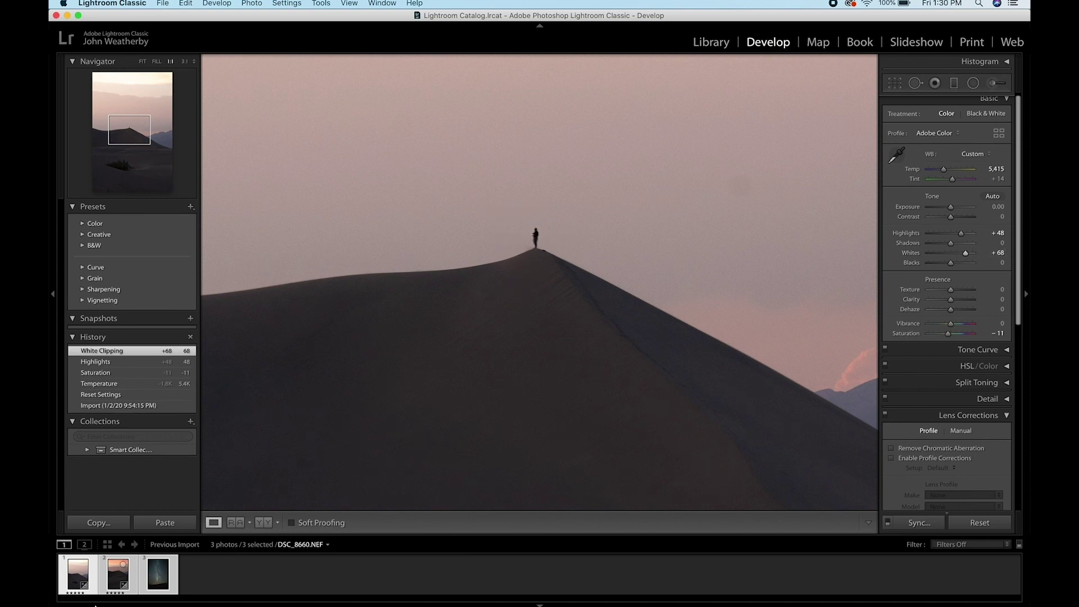
Return to dune photo DSC_8660 and cool its white balance temperature slightly further
left_click(118, 573)
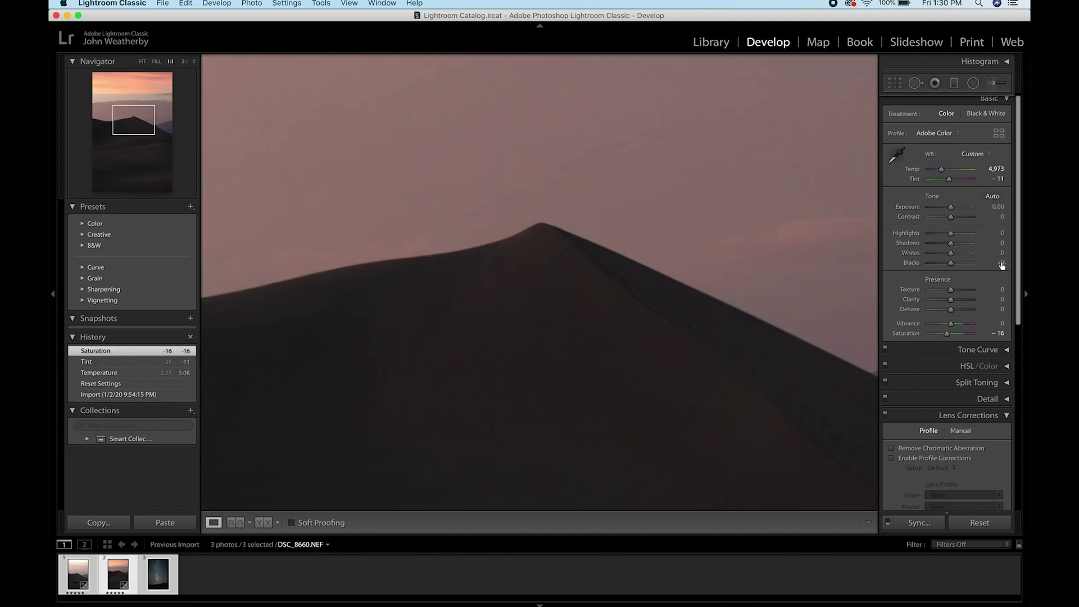
left_click(657, 292)
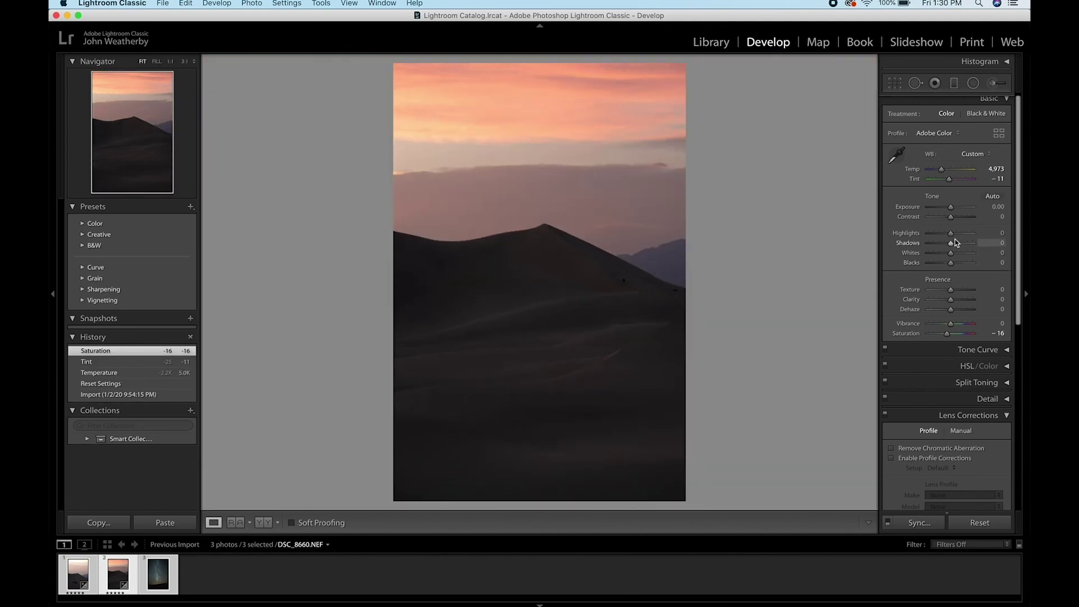
left_click_drag(942, 173, 939, 173)
On the Milky Way photo DSC_5329, set Temp to 3,038 and Tint to −1
left_click(158, 573)
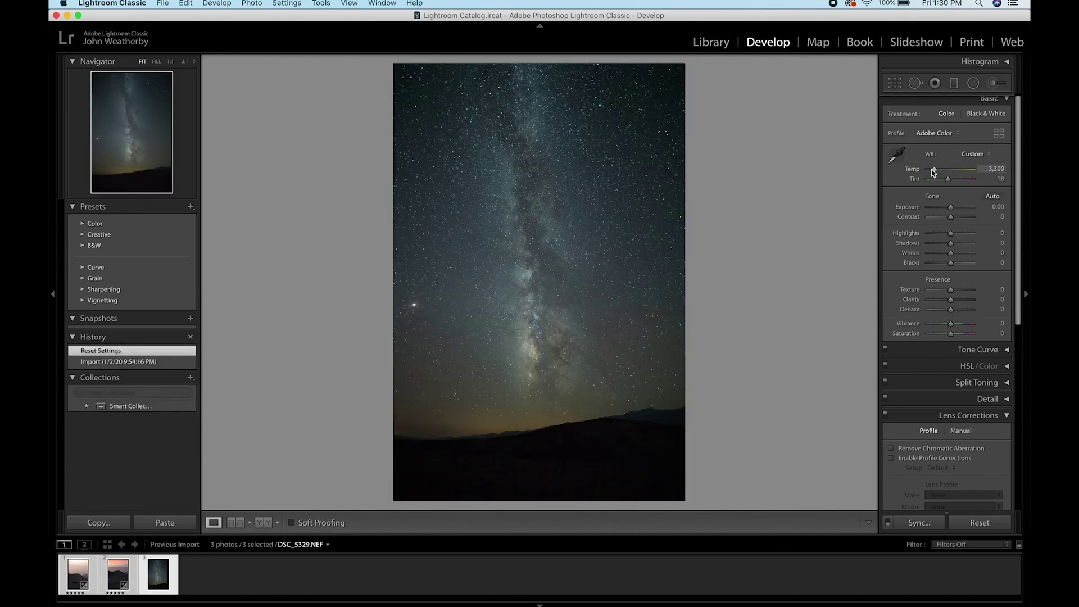
left_click_drag(947, 180, 949, 184)
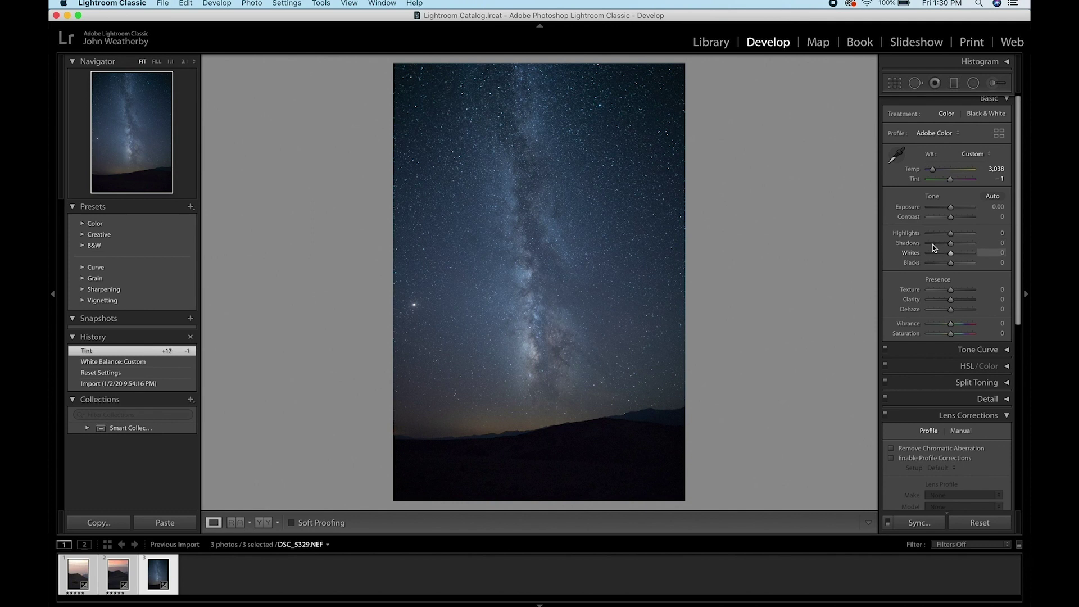
Draw a tall elliptical radial filter over the Milky Way, reaching down to the horizon, and select it for editing
left_click(968, 84)
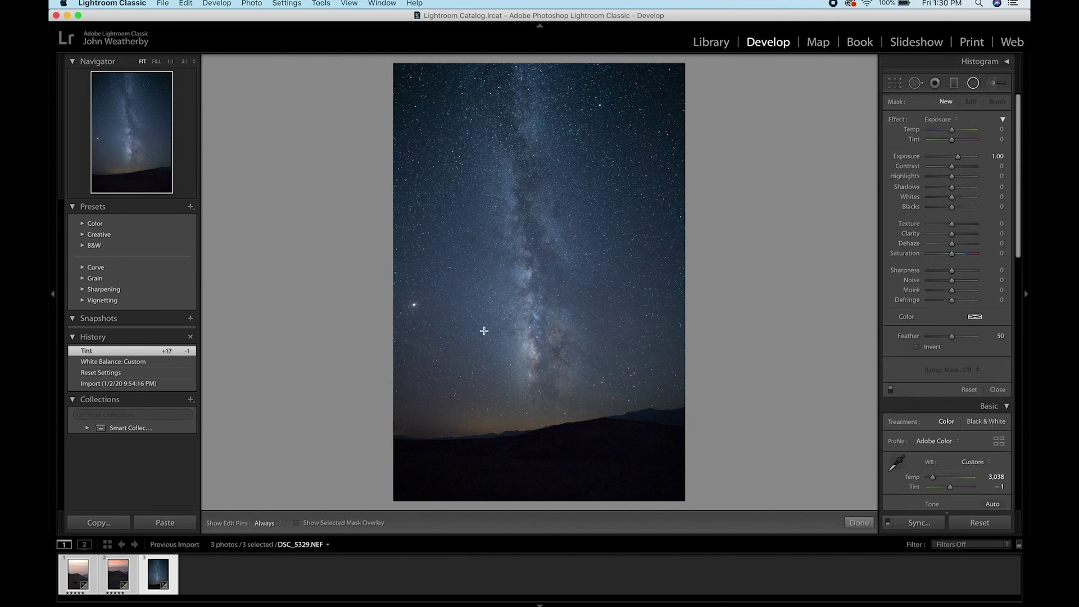
left_click_drag(542, 240, 608, 438)
left_click_drag(554, 462, 573, 462)
key("super+z")
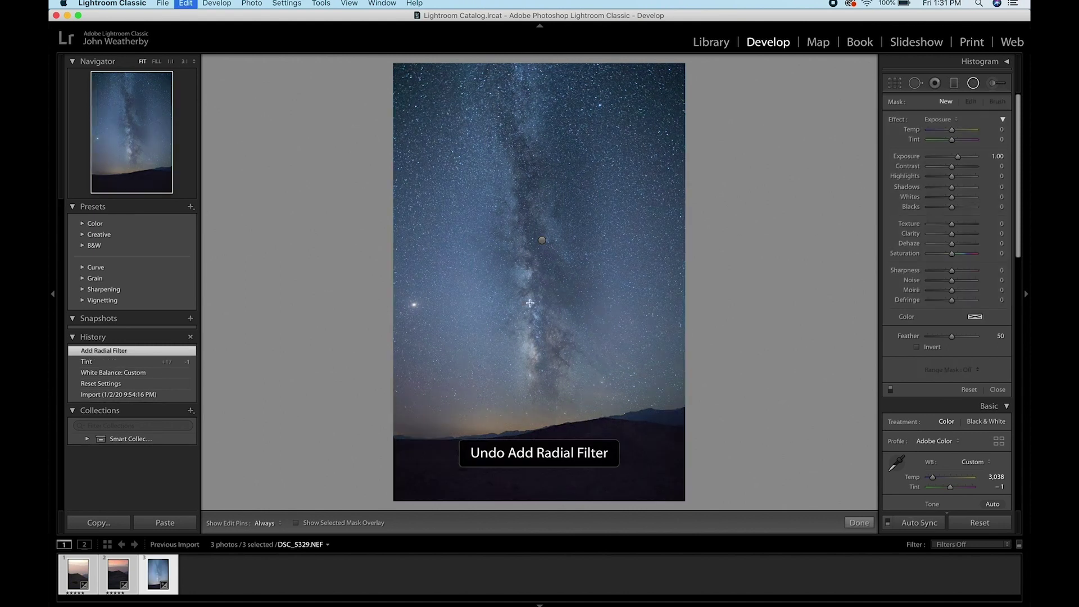
left_click(542, 240)
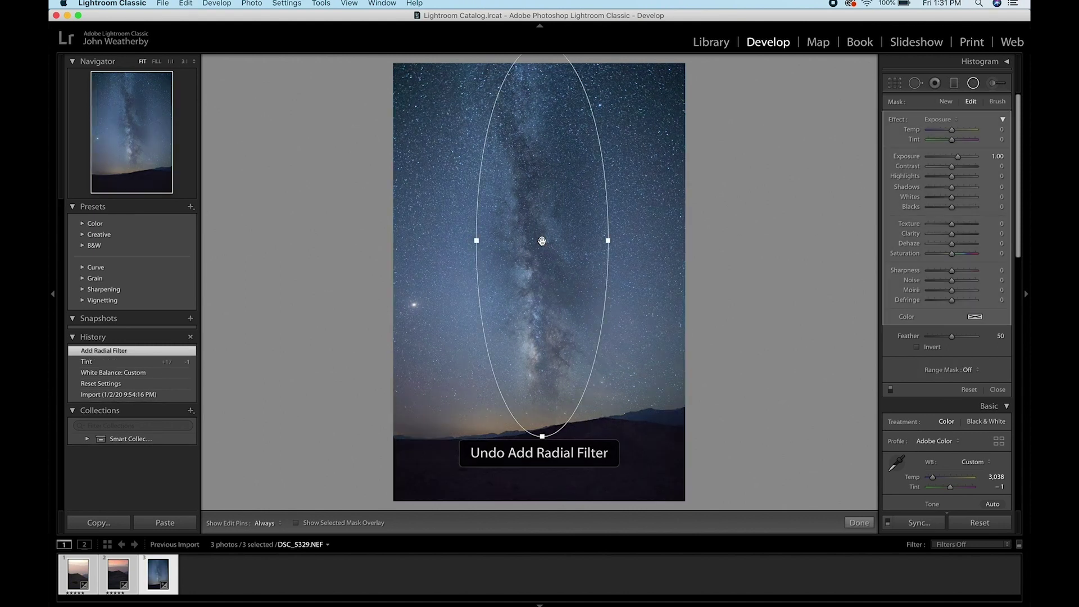
Invert the radial filter's mask, reset its effect settings and tilt the ellipse slightly to follow the Milky Way
left_click(917, 346)
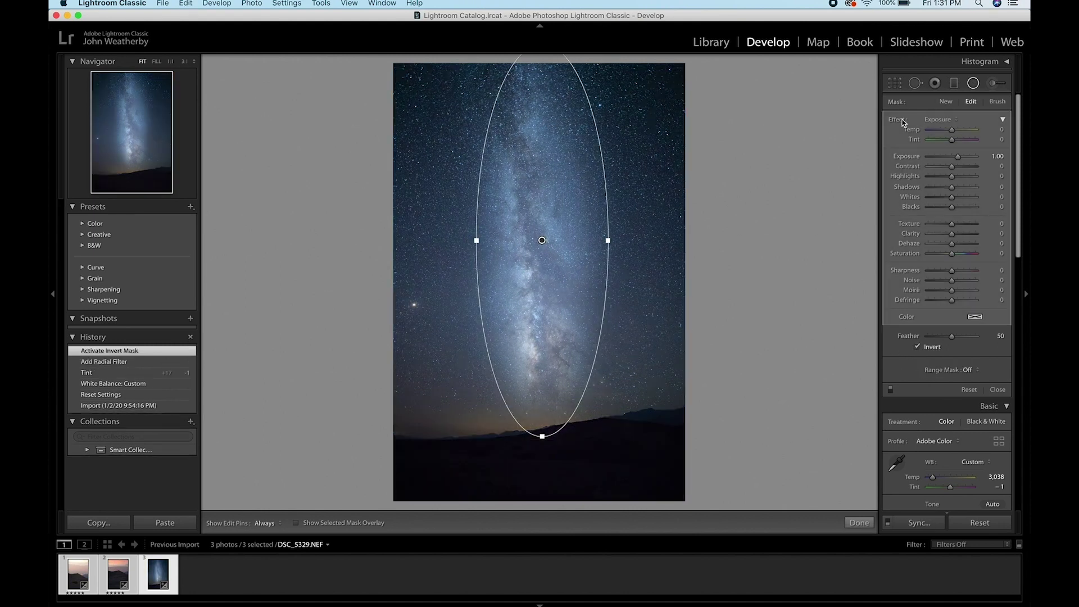
double_click(901, 122)
left_click_drag(616, 247, 665, 236)
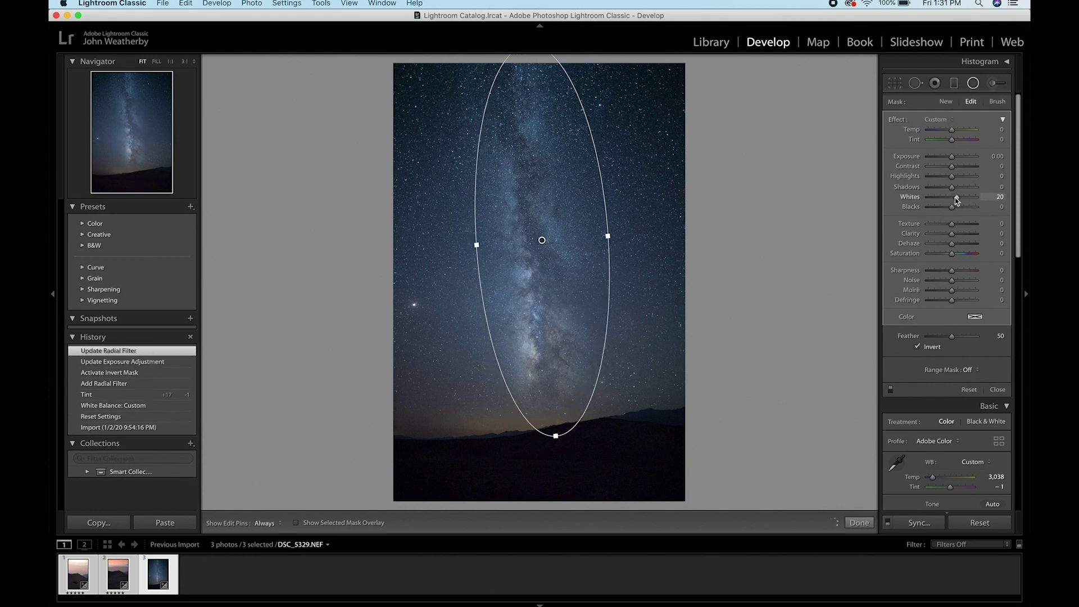
Set the radial filter's Whites to 22, Clarity to 24, Shadows to 13 and Dehaze to 13, and finish the filter
left_click_drag(957, 200, 958, 238)
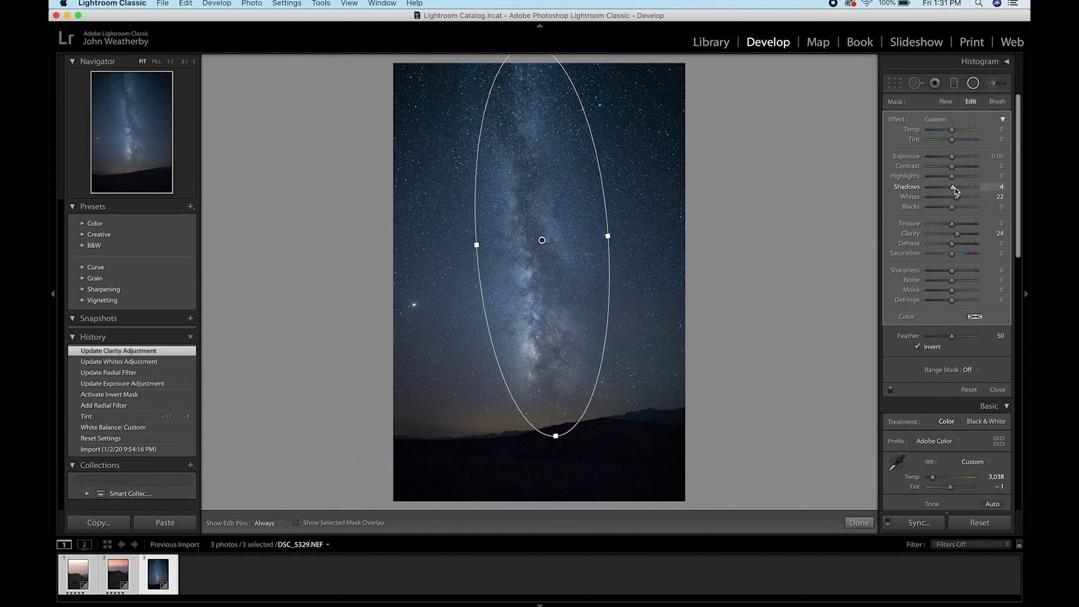
left_click_drag(959, 191, 956, 191)
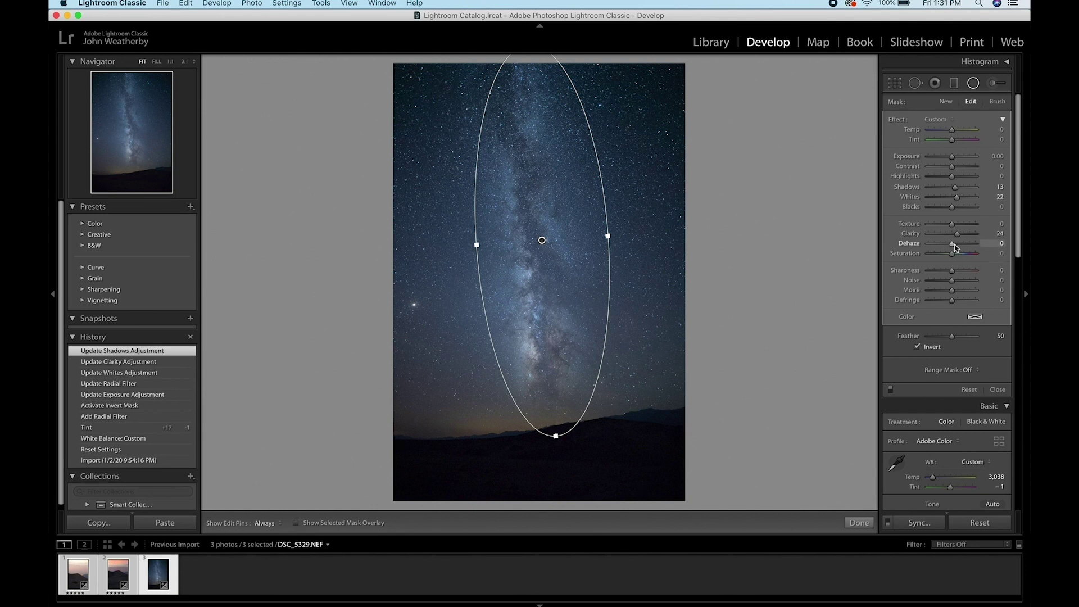
left_click_drag(953, 244, 953, 242)
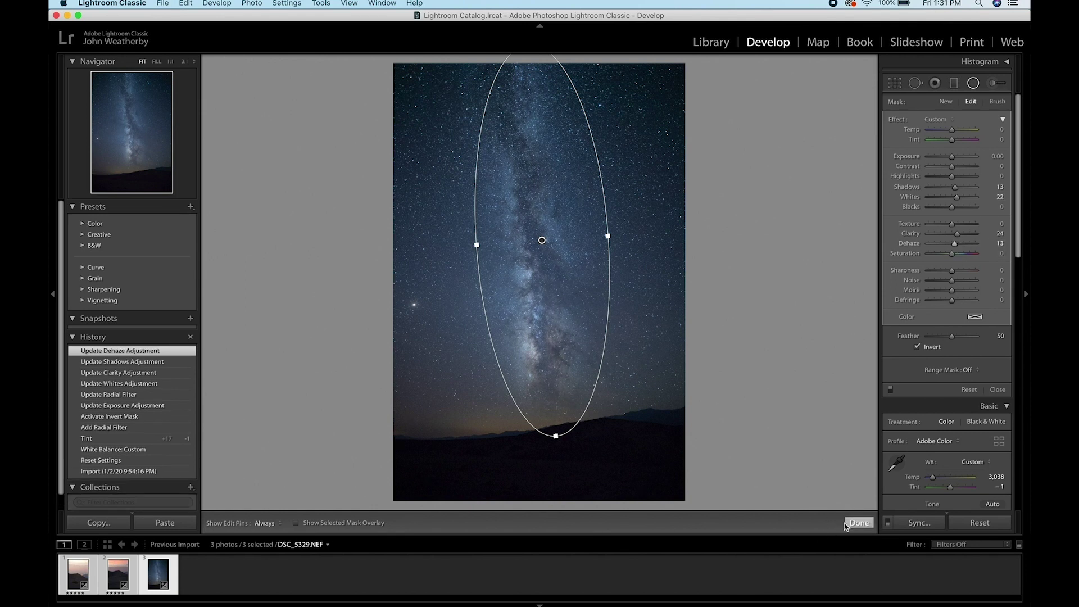
left_click(851, 523)
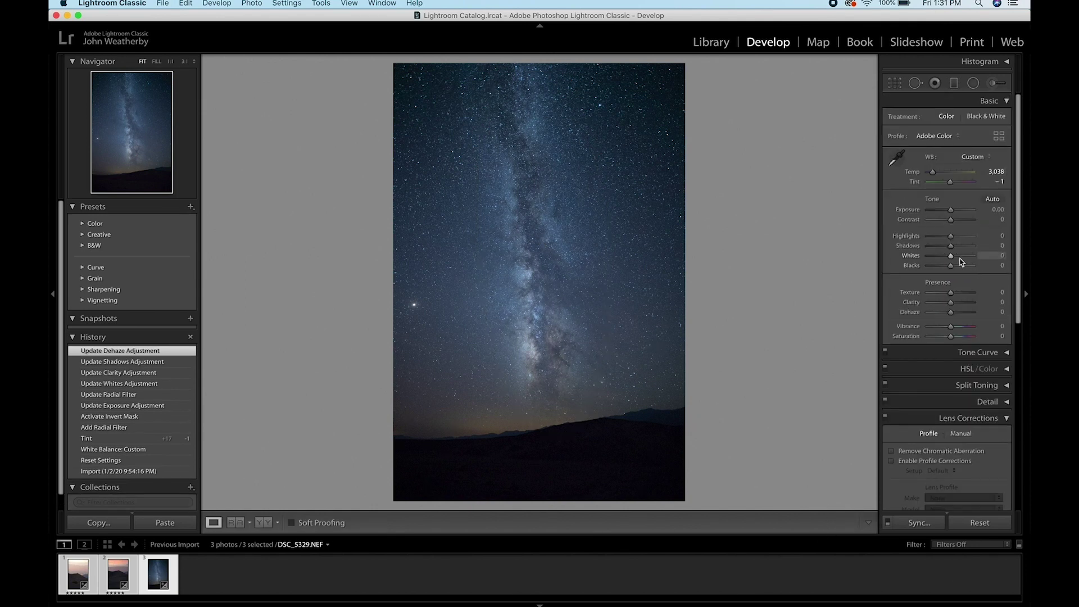
Set the Milky Way photo's overall Whites to +15, Dehaze to +20, Highlights to +14 and Shadows to +11
left_click_drag(954, 259, 957, 259)
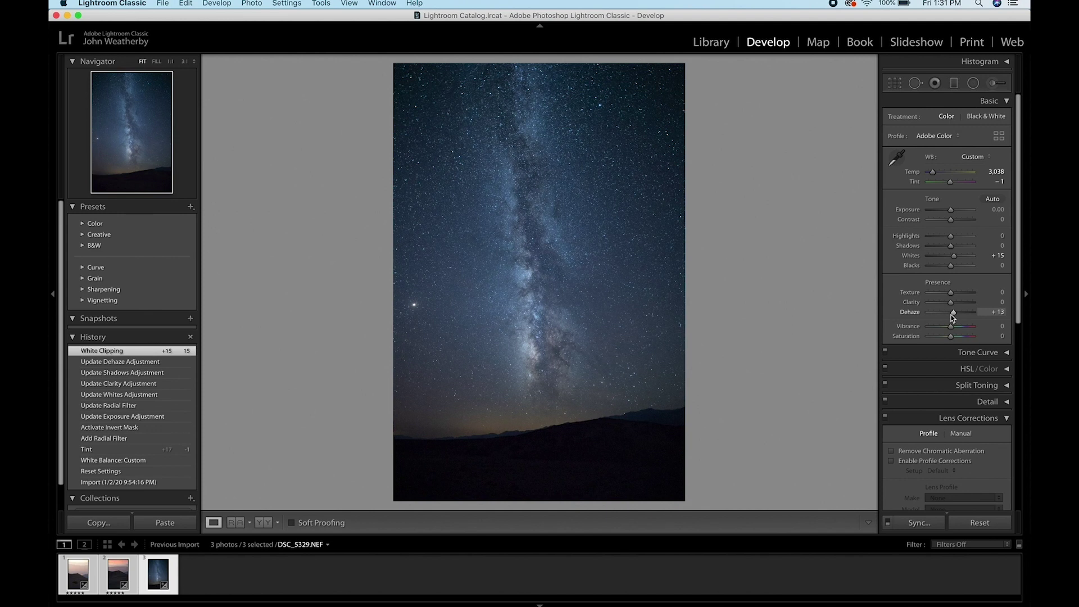
left_click_drag(953, 318, 959, 316)
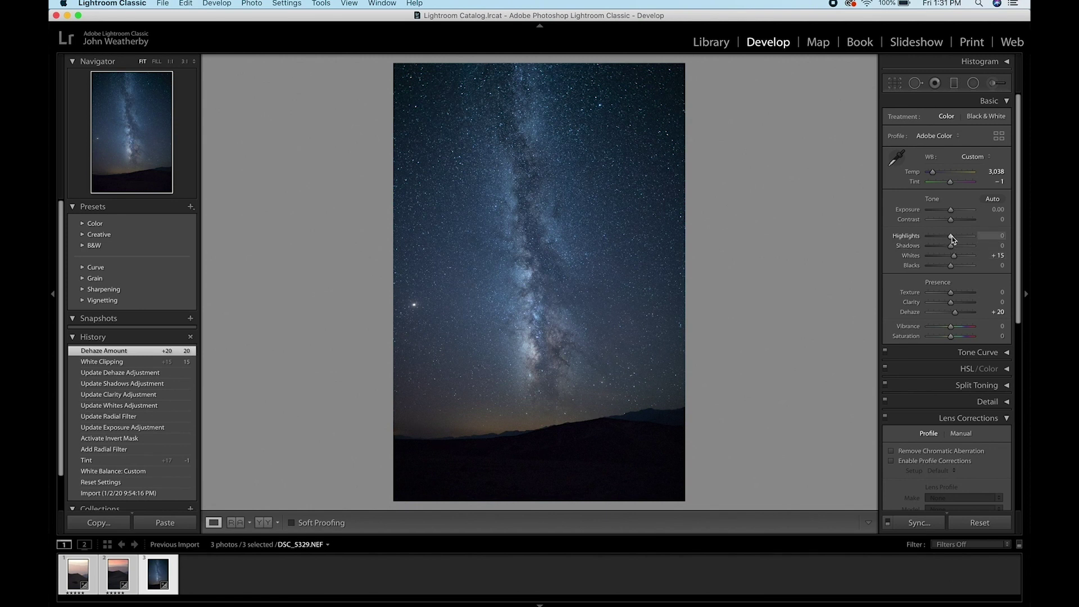
left_click_drag(950, 236, 953, 250)
Open the three selected photos together as layers of one document in Photoshop
left_click(79, 583)
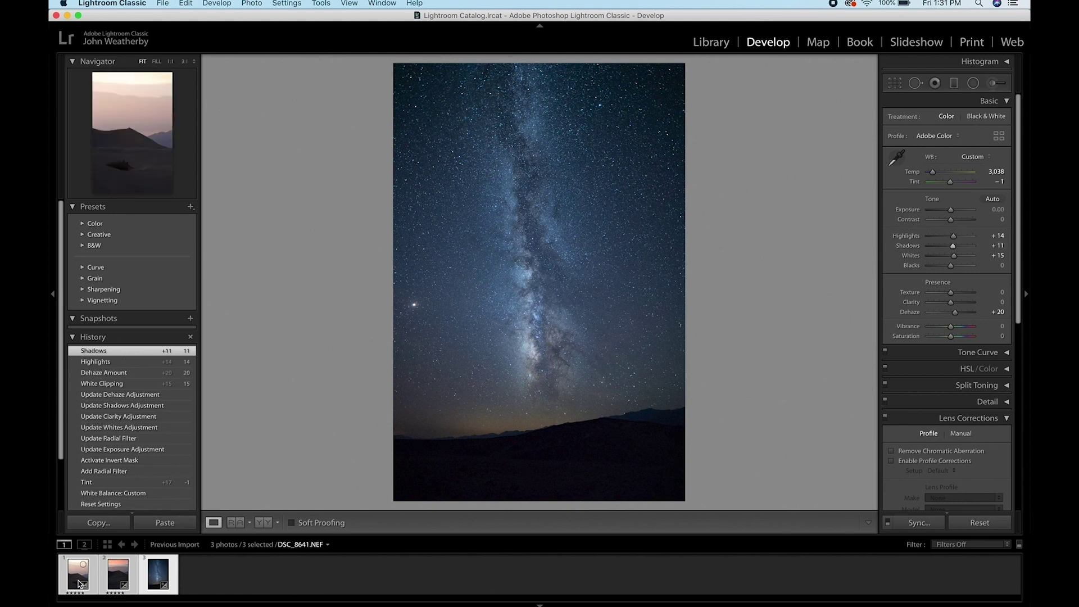
right_click(79, 585)
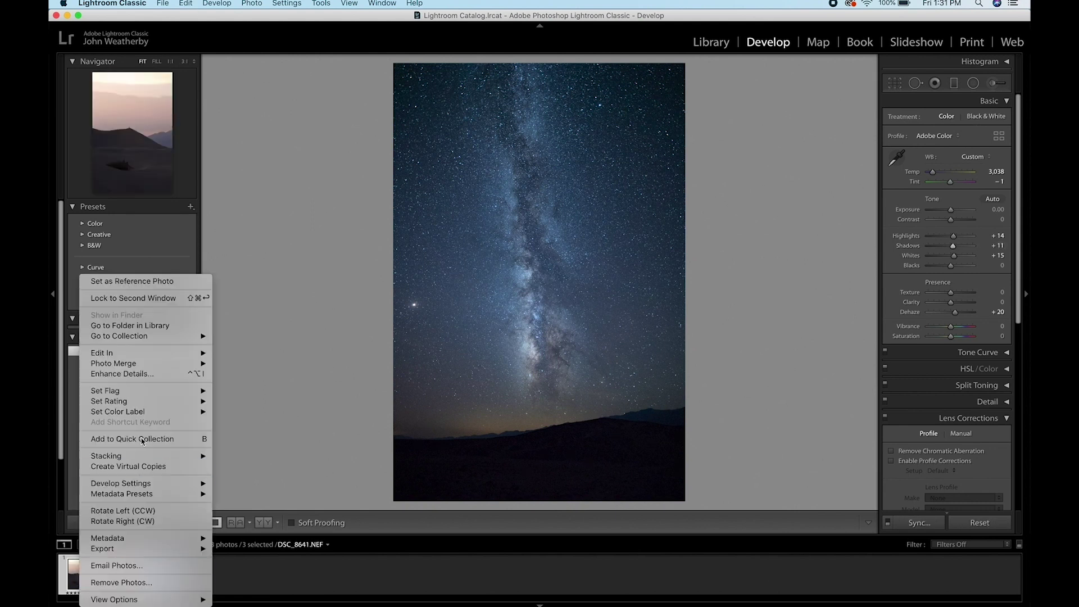
mouse_move(147, 359)
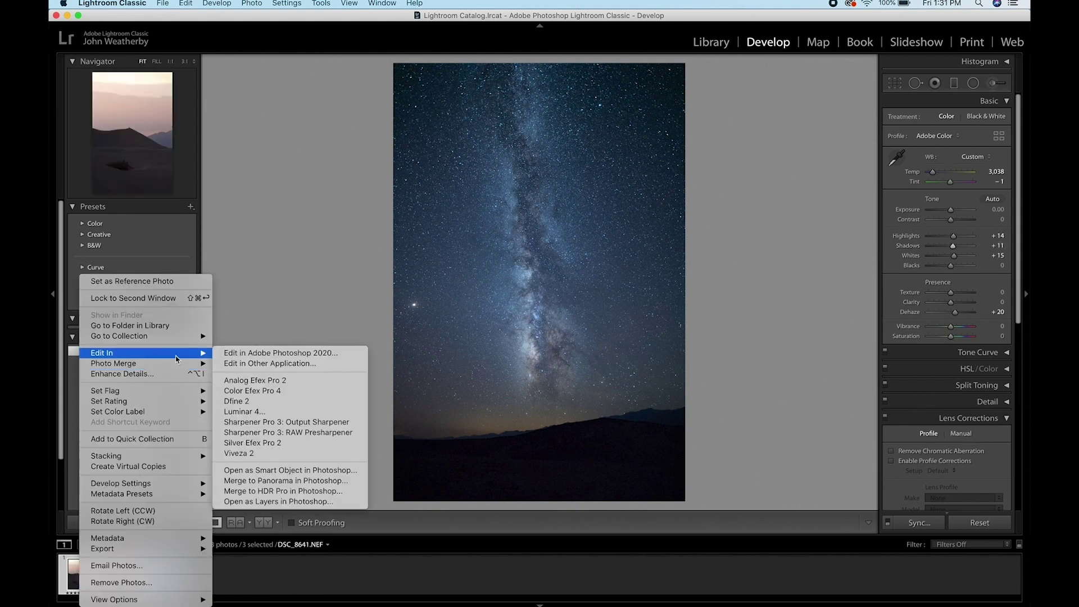
left_click(275, 501)
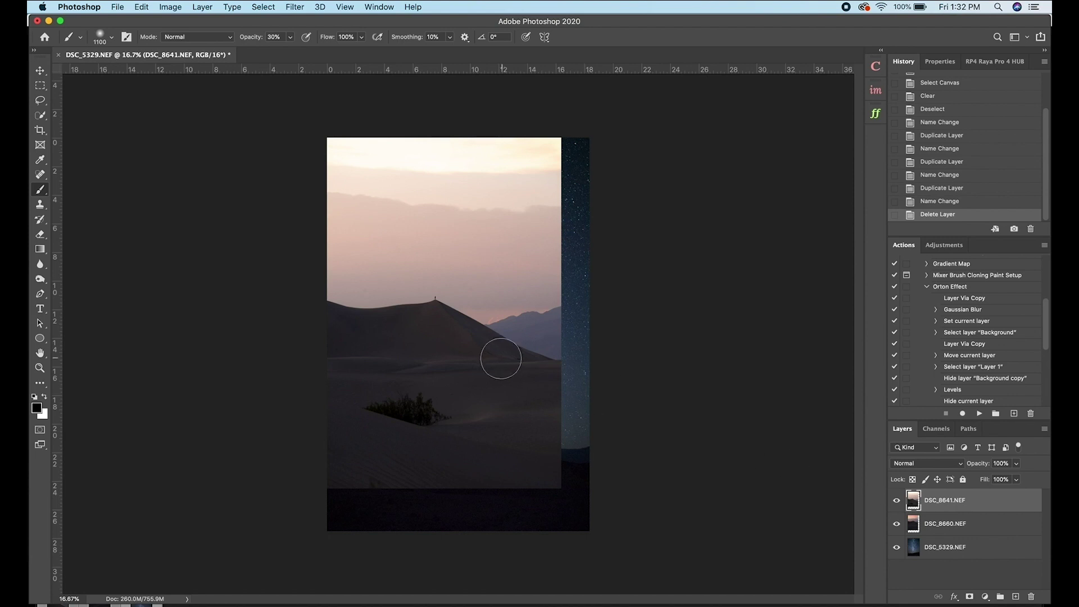
Move the DSC_8641.NEF dune layer to the centre of the canvas, over the Milky Way photo
key("v")
left_click_drag(498, 308, 514, 325)
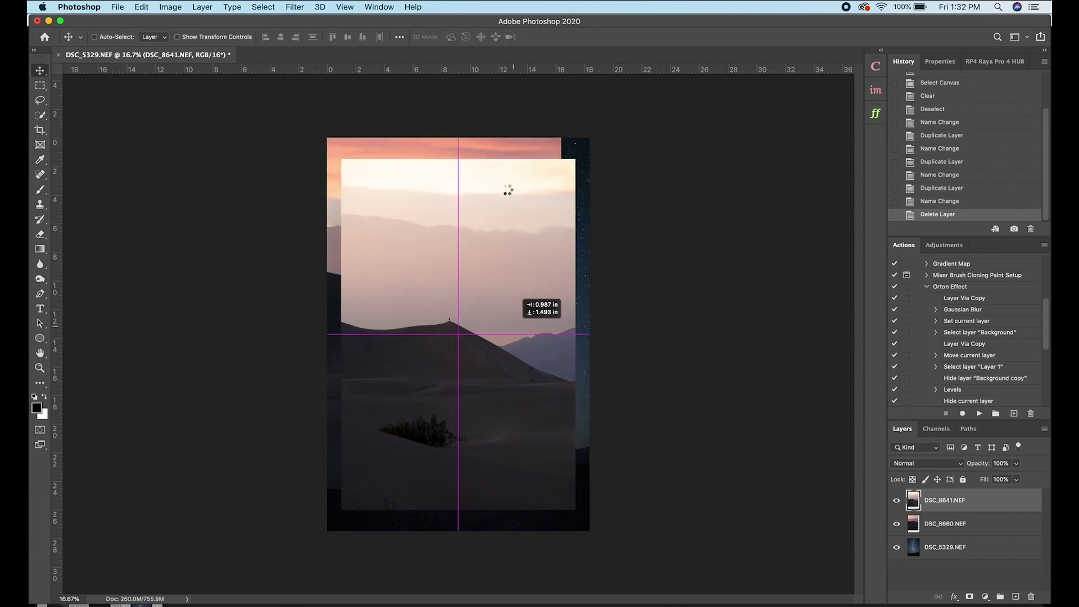
left_click_drag(508, 190, 533, 151)
Move the DSC_8660.NEF layer to the canvas centre so its edges line up exactly with the DSC_8641.NEF layer
left_click(952, 522)
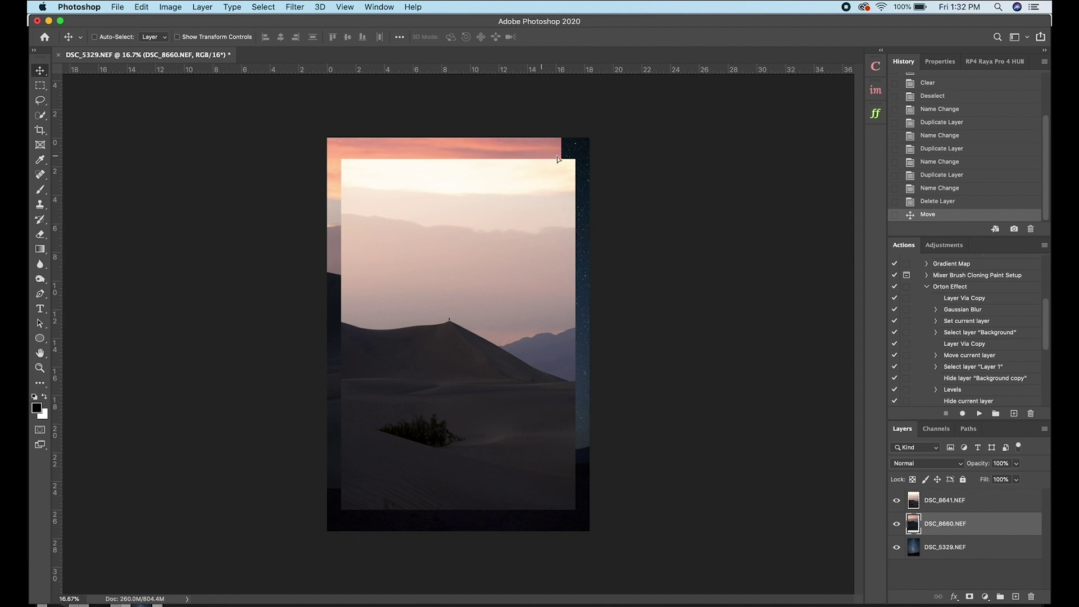
left_click_drag(558, 159, 563, 167)
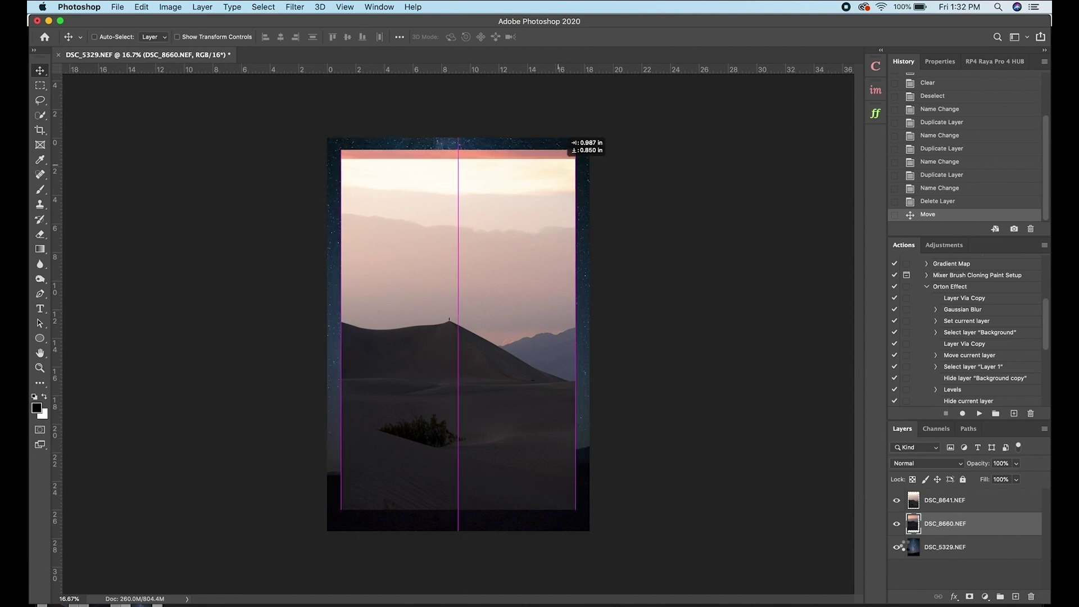
left_click(897, 547, "alt")
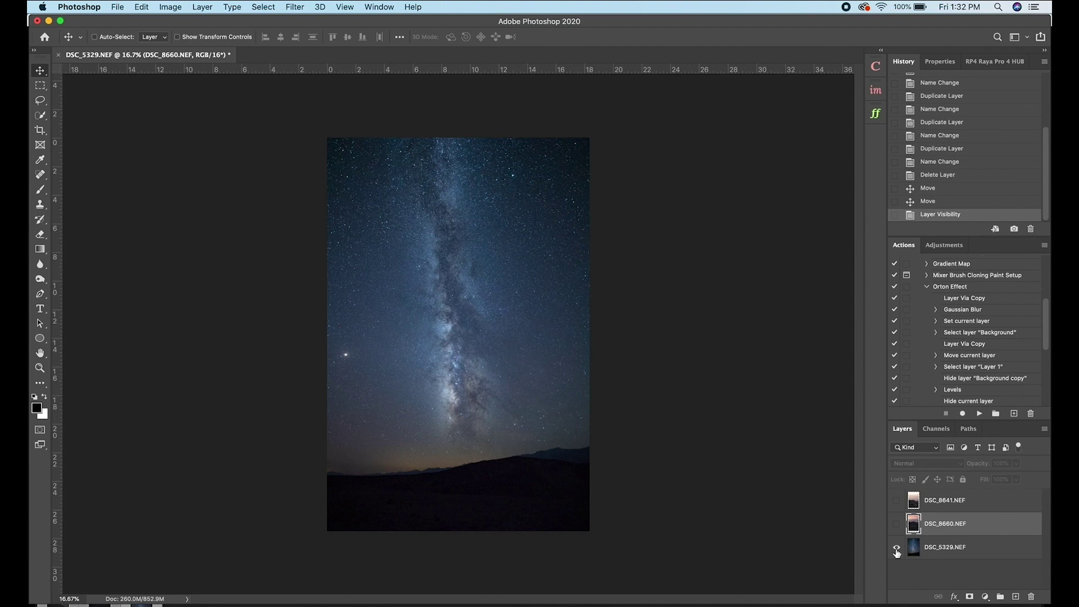
left_click(896, 548, "alt")
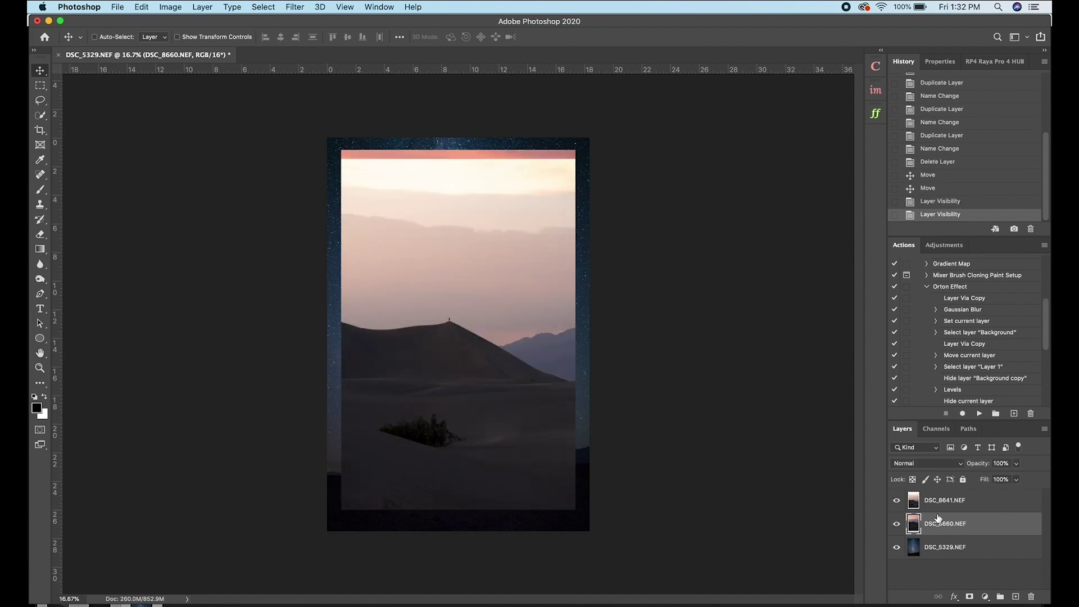
left_click_drag(458, 241, 461, 252)
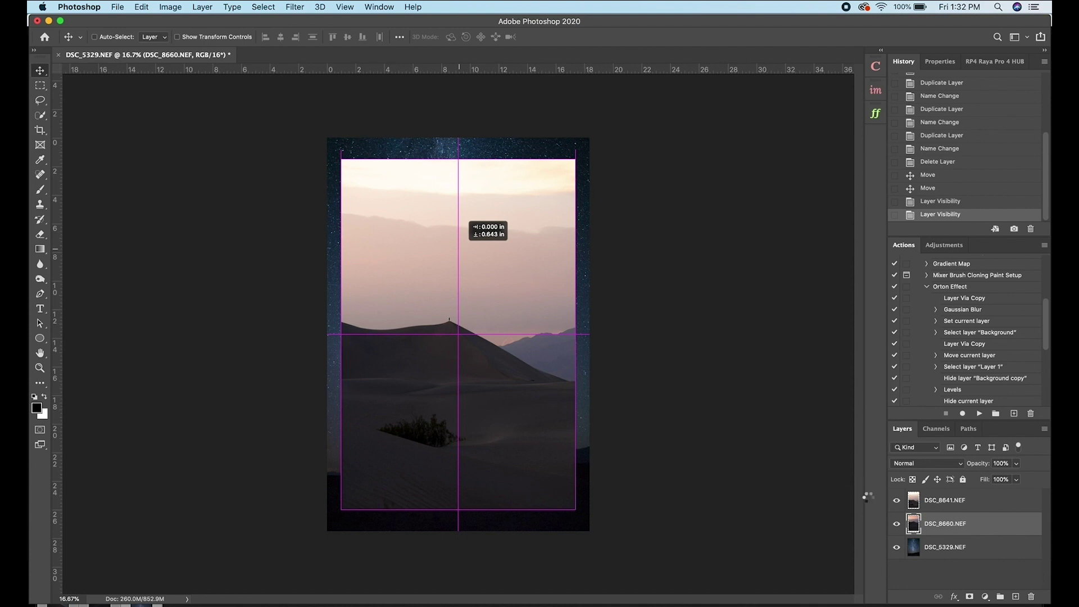
Crop the canvas on all four sides to the edges of the centred dune photos
left_click(40, 130)
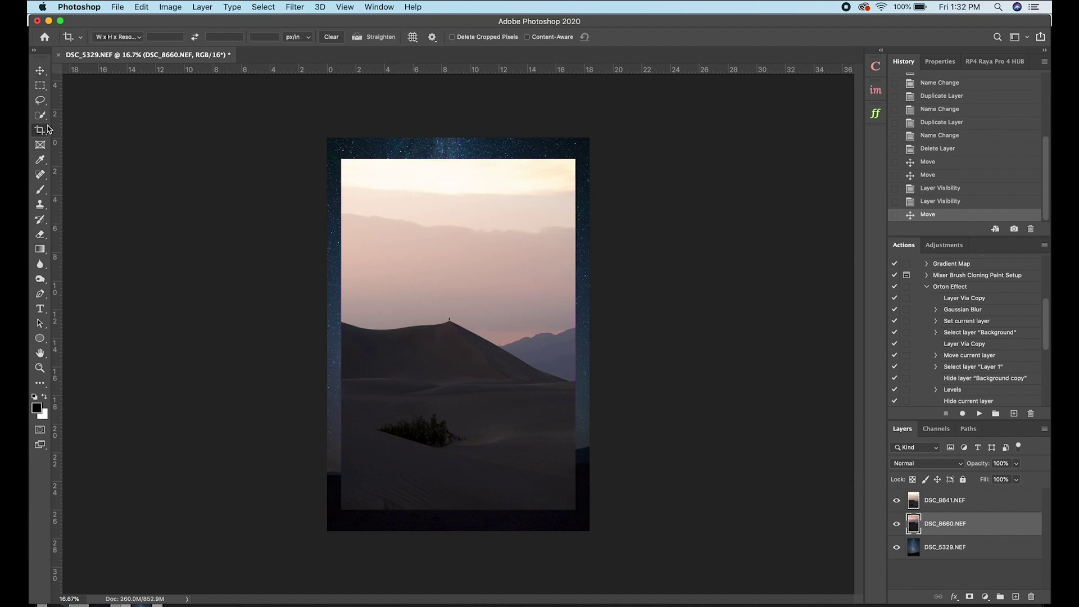
left_click_drag(466, 136, 466, 147)
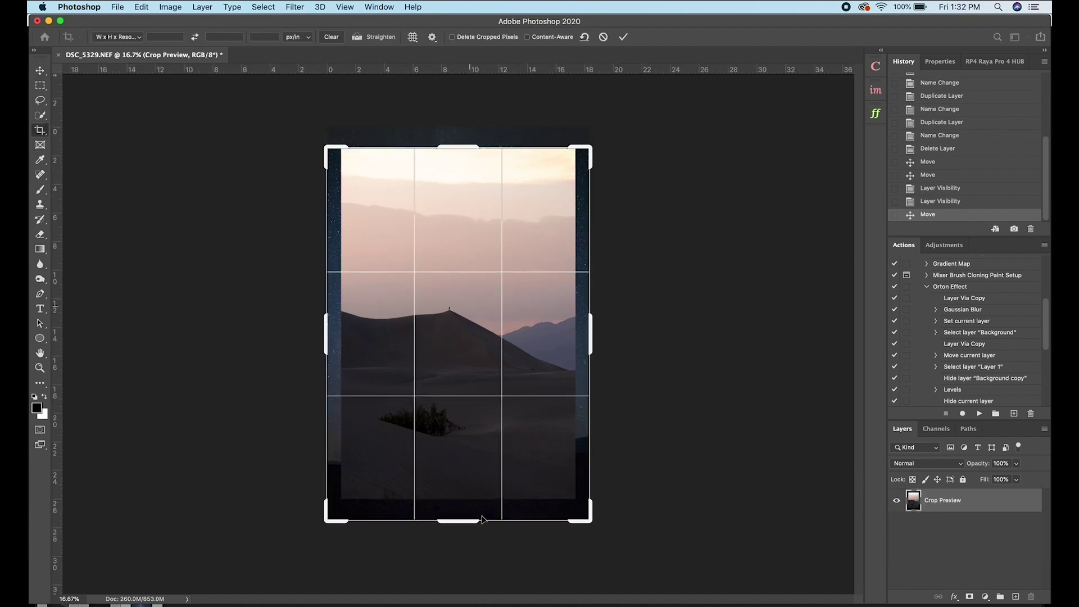
left_click_drag(464, 525, 464, 514)
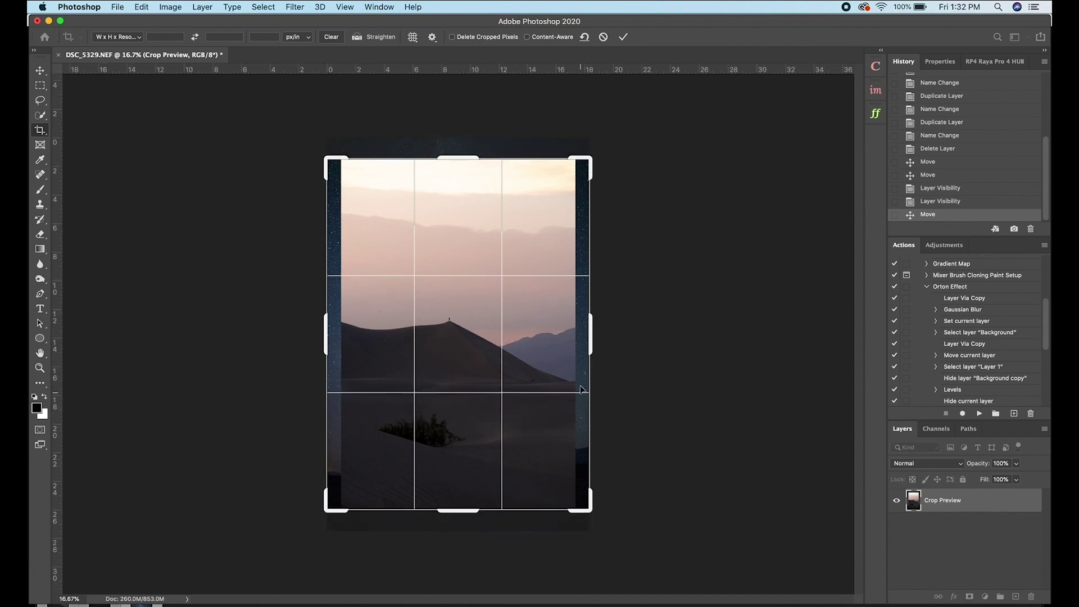
left_click_drag(592, 352, 585, 352)
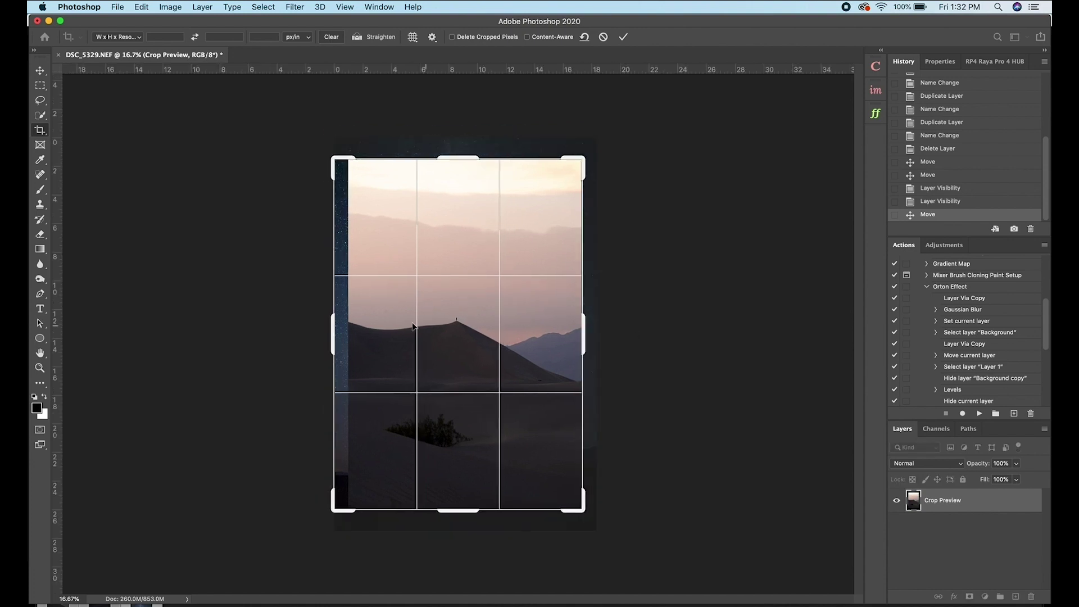
left_click_drag(335, 332, 341, 332)
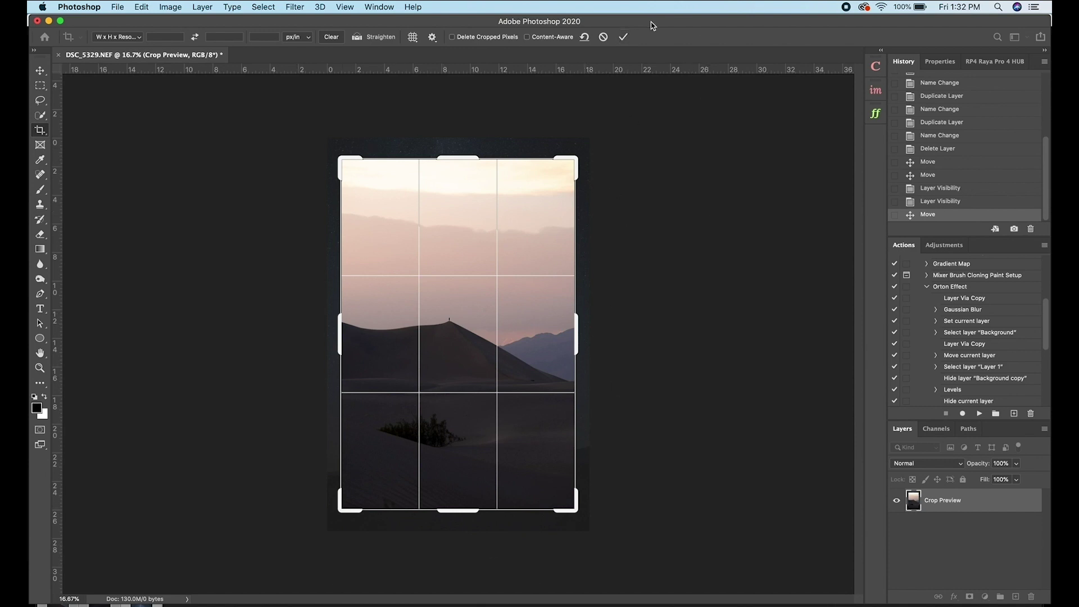
left_click(623, 38)
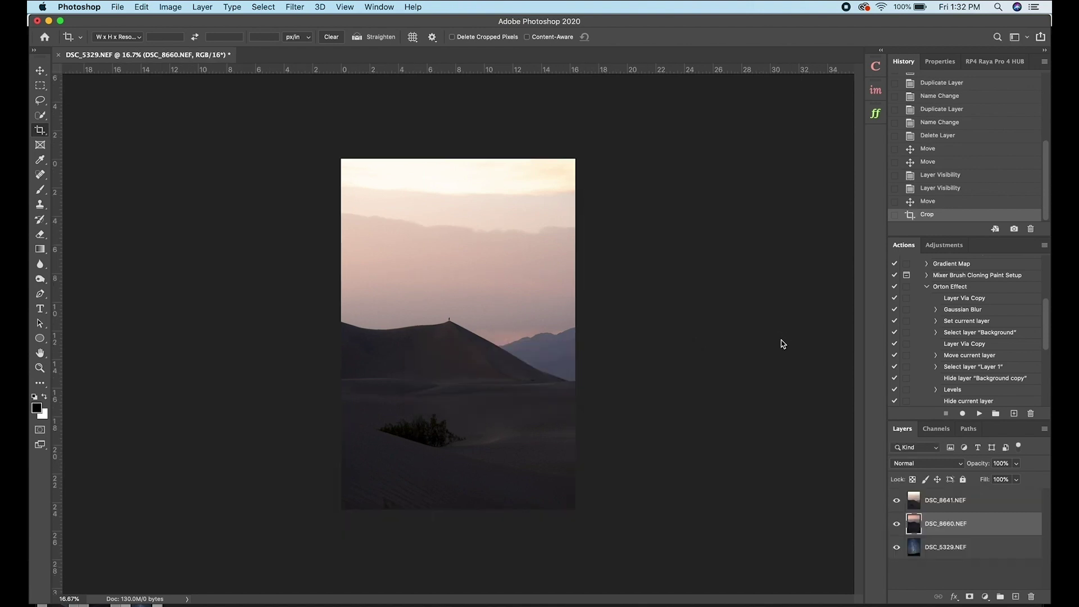
Compare the two dune photos, leave the DSC_8641.NEF layer hidden and make the DSC_8660.NEF layer active
left_click(896, 501)
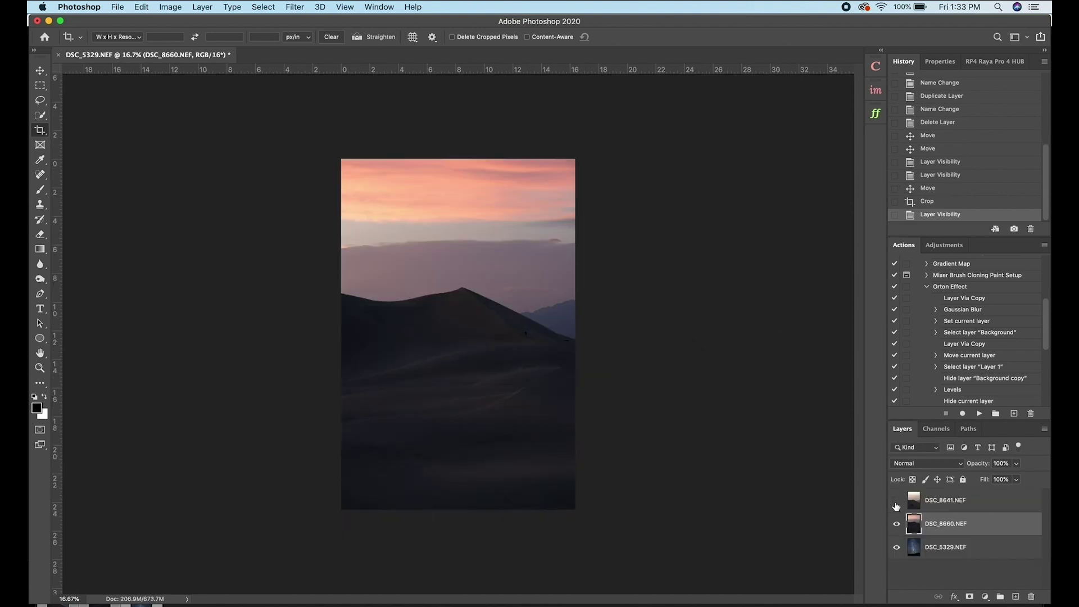
left_click(896, 503)
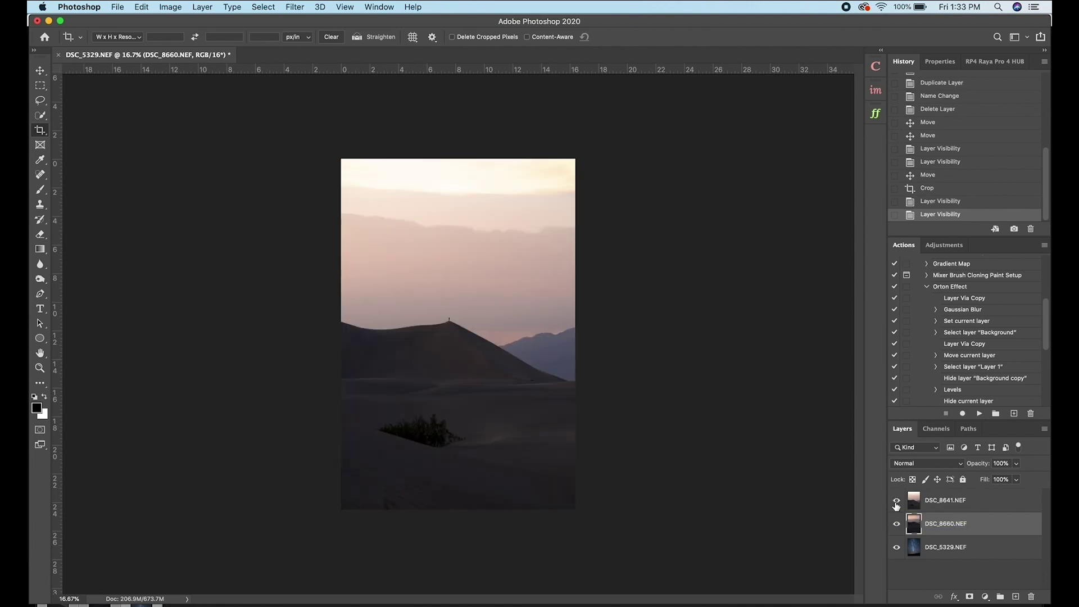
left_click(896, 501)
left_click(896, 501)
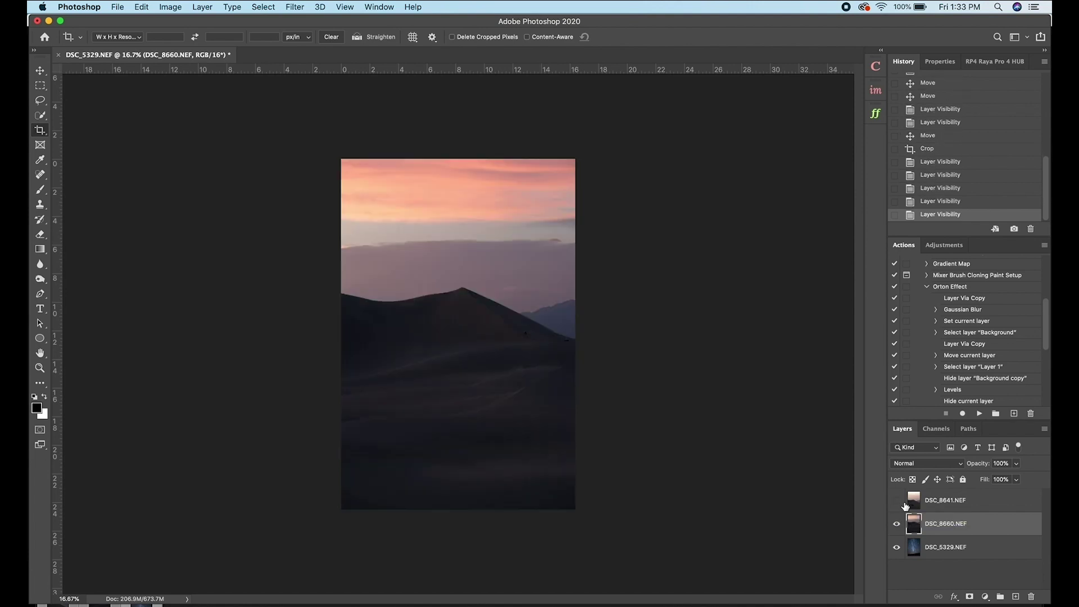
left_click(941, 506)
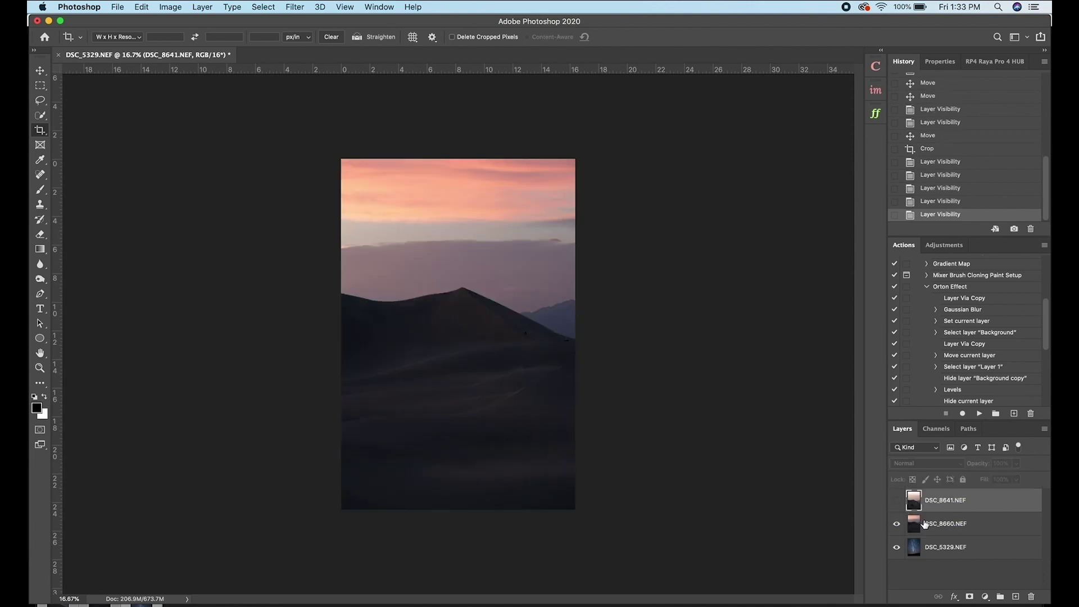
left_click(924, 523)
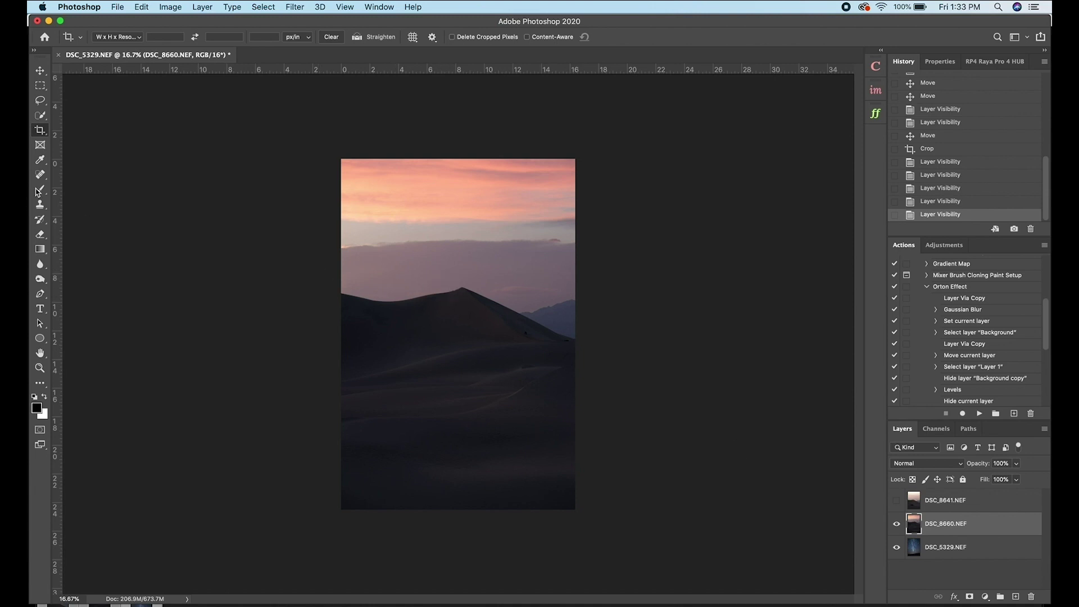
Select the whole sky and the distant mountains above the dune ridge on DSC_8660.NEF with the Quick Selection tool
left_click(40, 119)
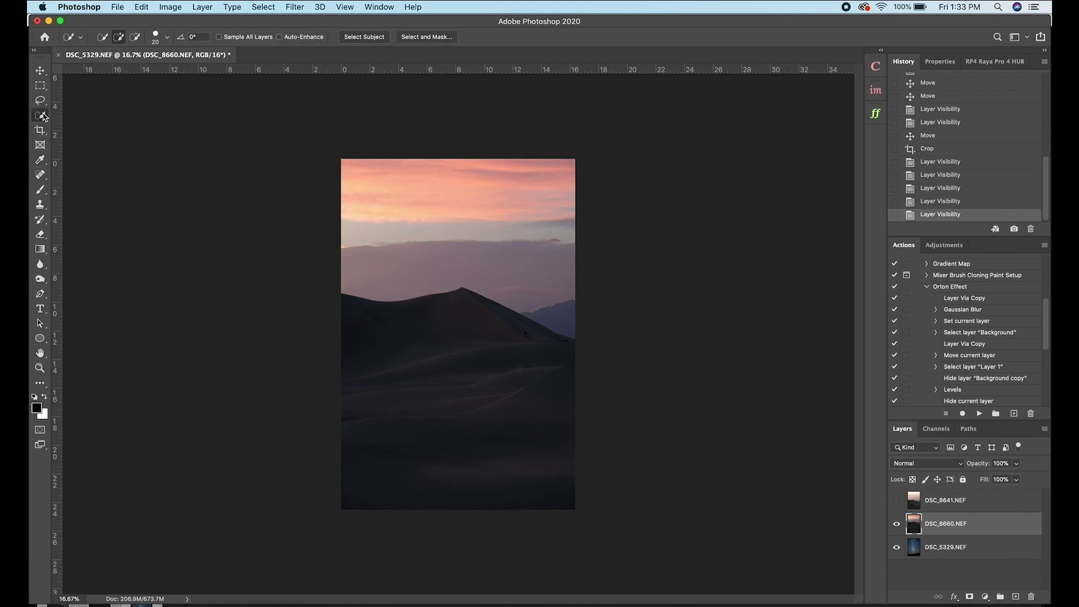
mouse_move(43, 117)
left_mouse_down()
mouse_move(97, 114)
mouse_move(95, 124)
left_mouse_up()
scroll(416, 307, "up", 5)
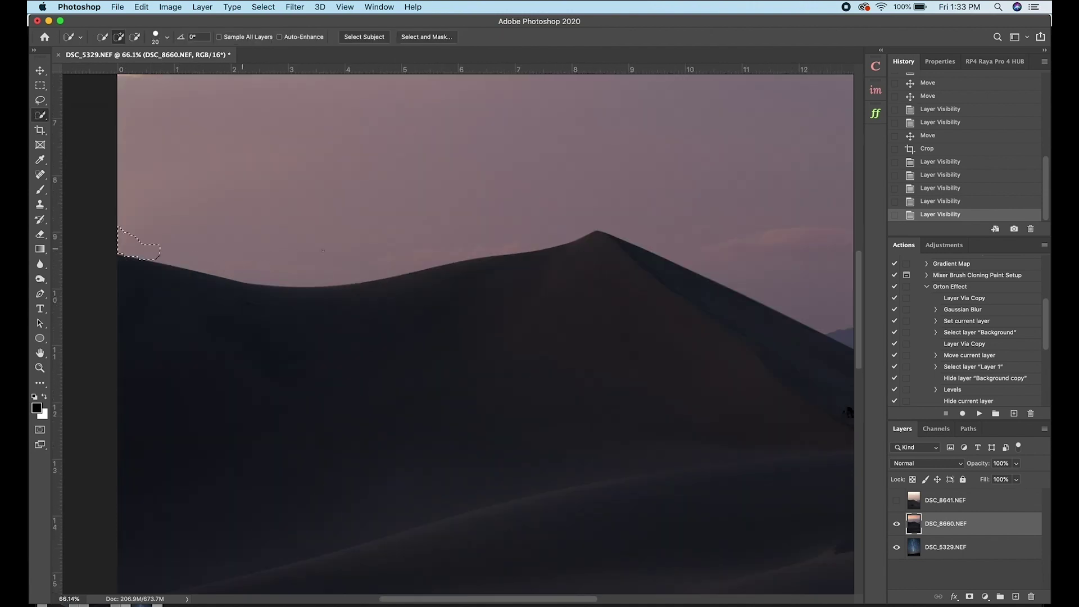
mouse_move(322, 250)
left_mouse_down()
mouse_move(248, 241)
mouse_move(360, 258)
left_mouse_up()
mouse_move(569, 213)
left_mouse_down()
mouse_move(595, 204)
mouse_move(591, 245)
left_mouse_up()
mouse_move(666, 251)
left_mouse_down()
mouse_move(219, 244)
mouse_move(195, 223)
left_mouse_up()
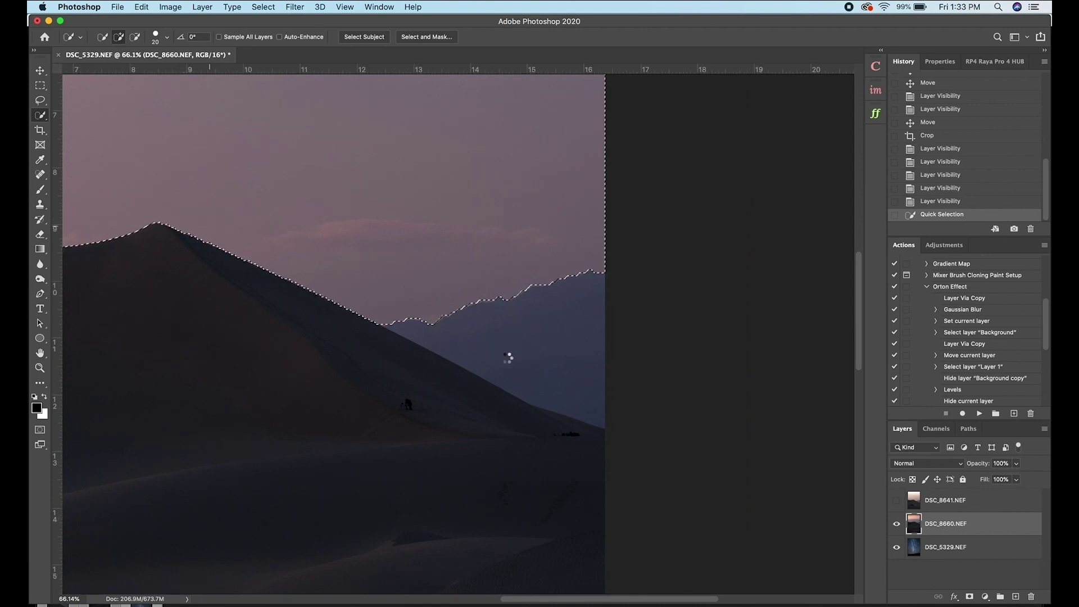
left_click(508, 357)
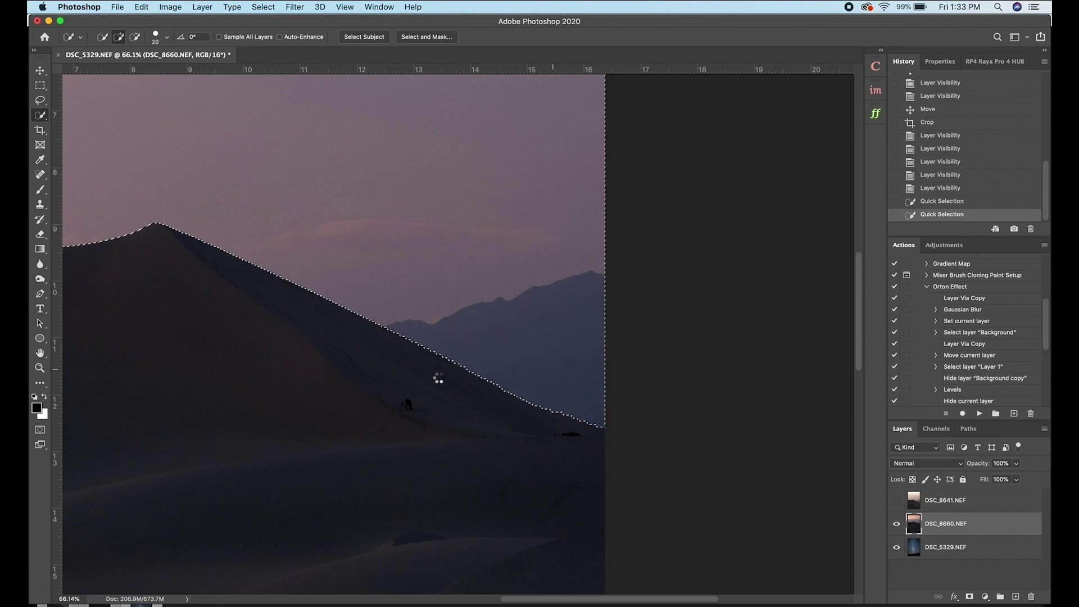
scroll(667, 376, "left", 5)
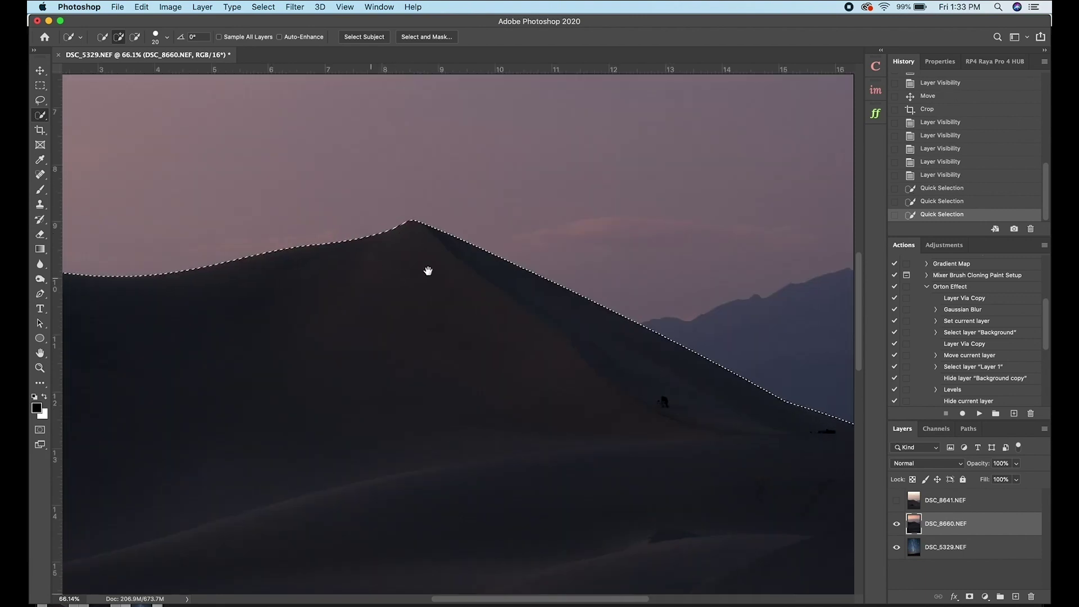
left_click_drag(428, 272, 507, 259)
mouse_move(373, 373)
left_mouse_down()
mouse_move(512, 358)
mouse_move(236, 365)
left_mouse_up()
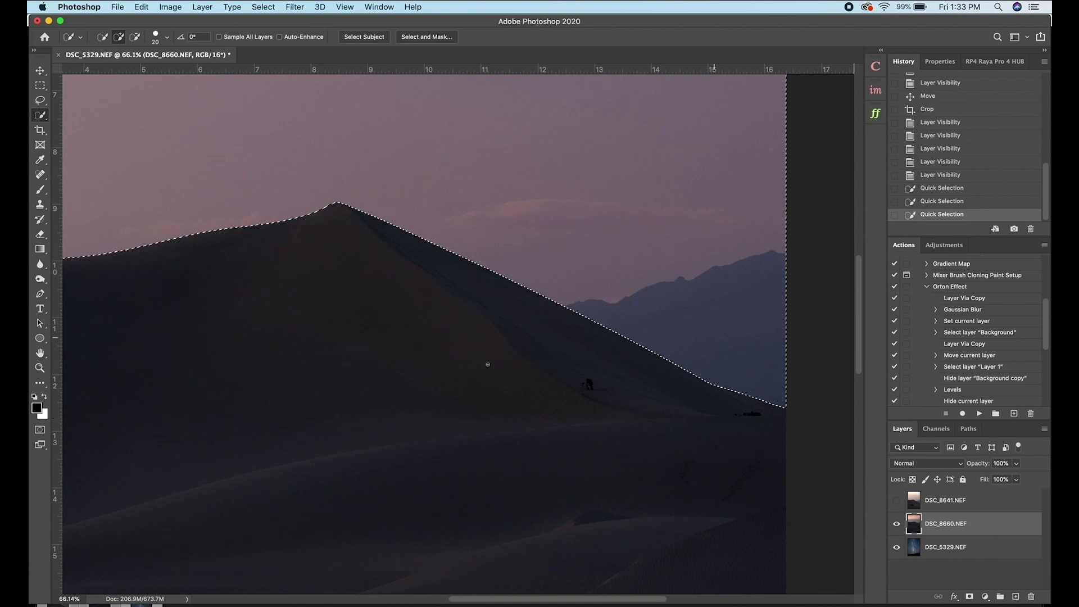
Invert the selection to cover the dunes, and refine its edge in Select and Mask with a 0.5 px feather and a slight inward shift
key("super+0")
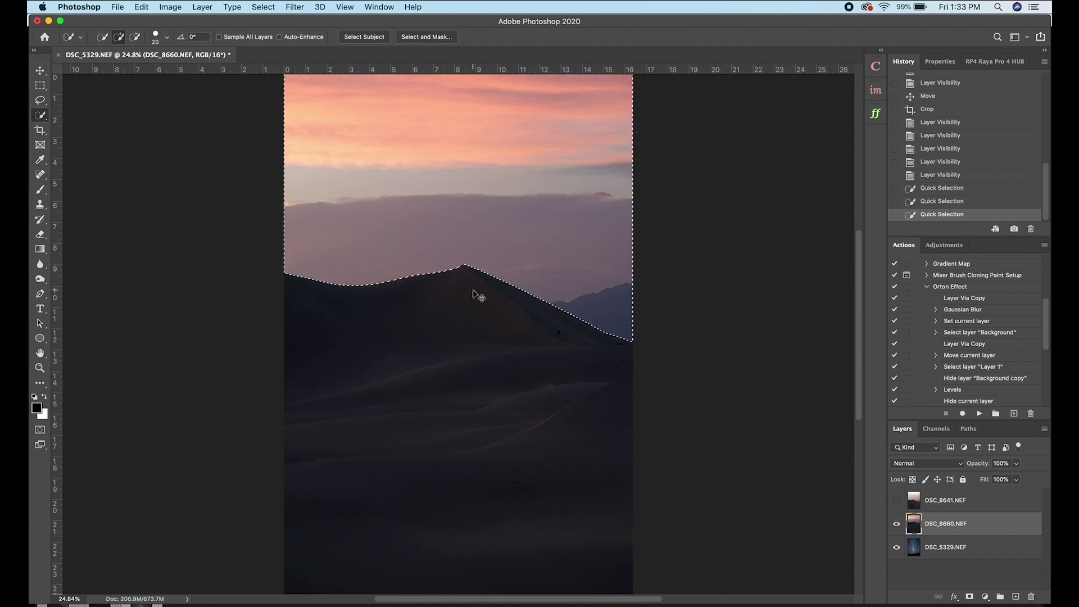
key("shift+super+i")
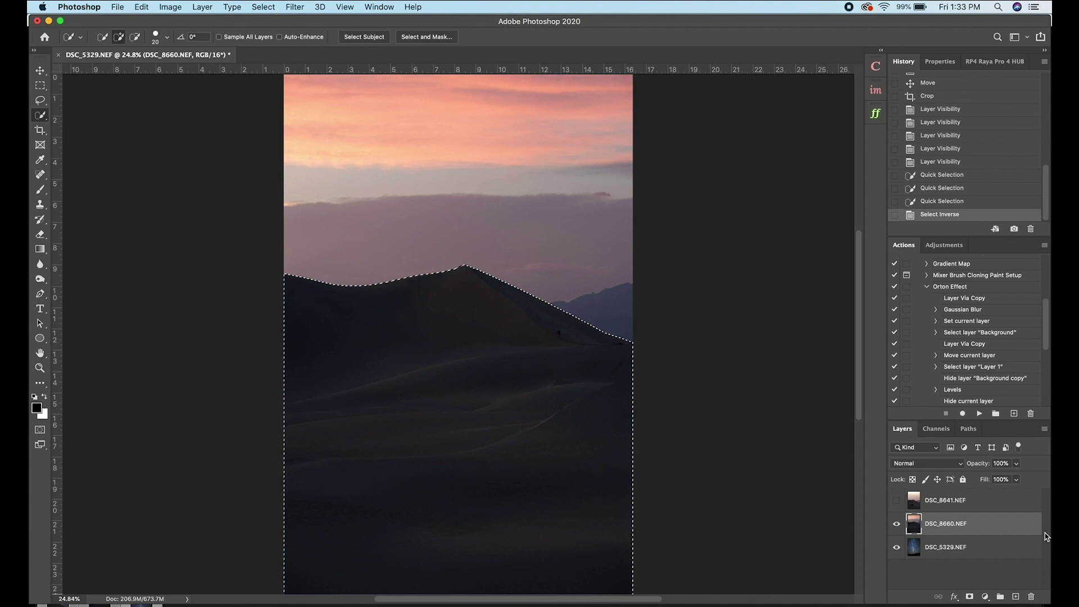
left_click(421, 38)
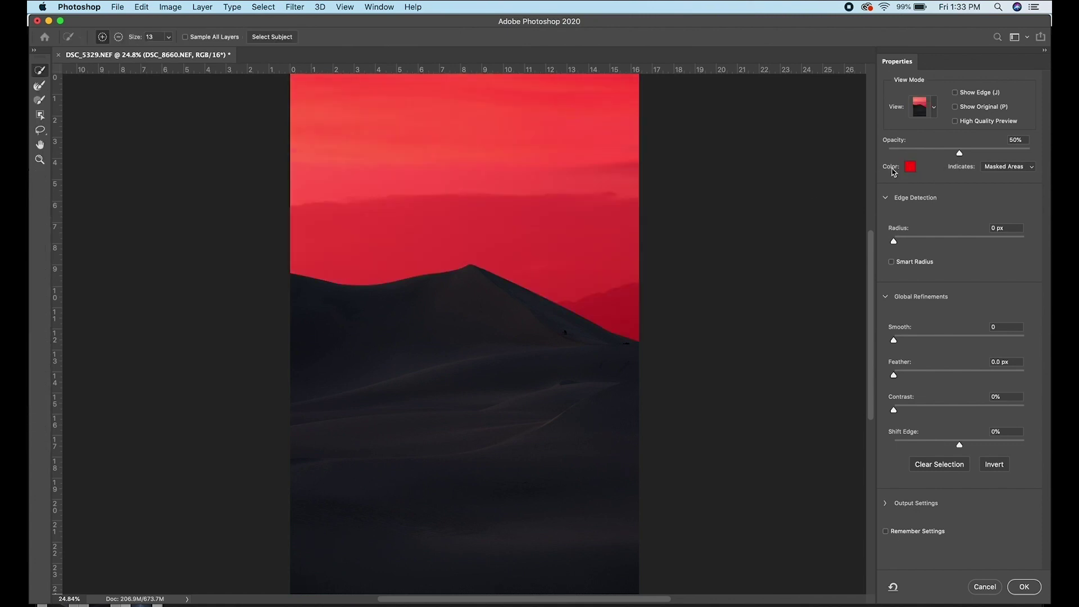
left_click(909, 167)
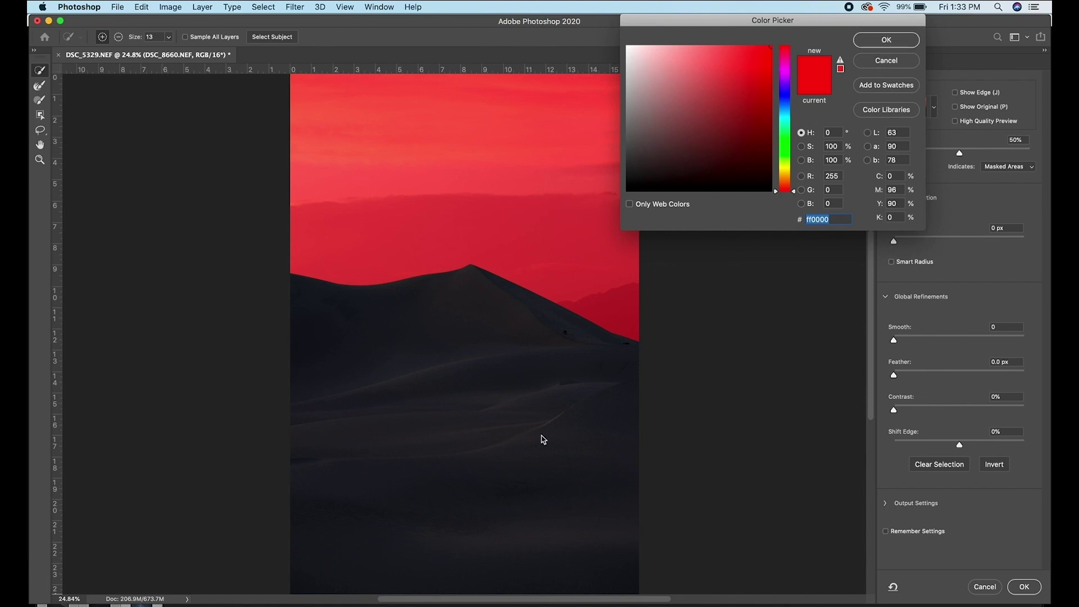
key("Return")
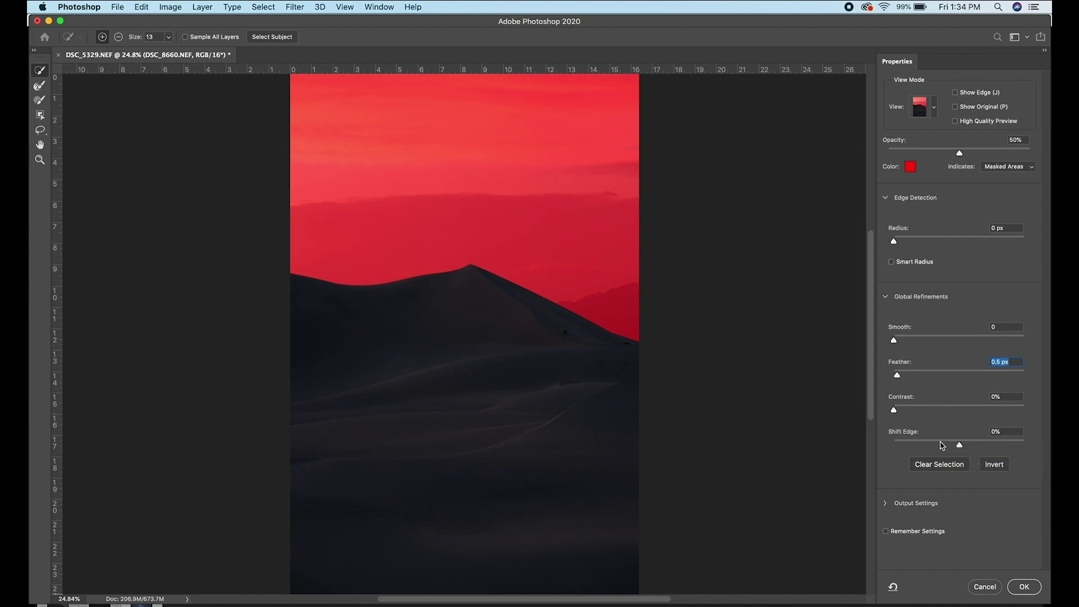
left_click(937, 445)
left_click(1019, 590)
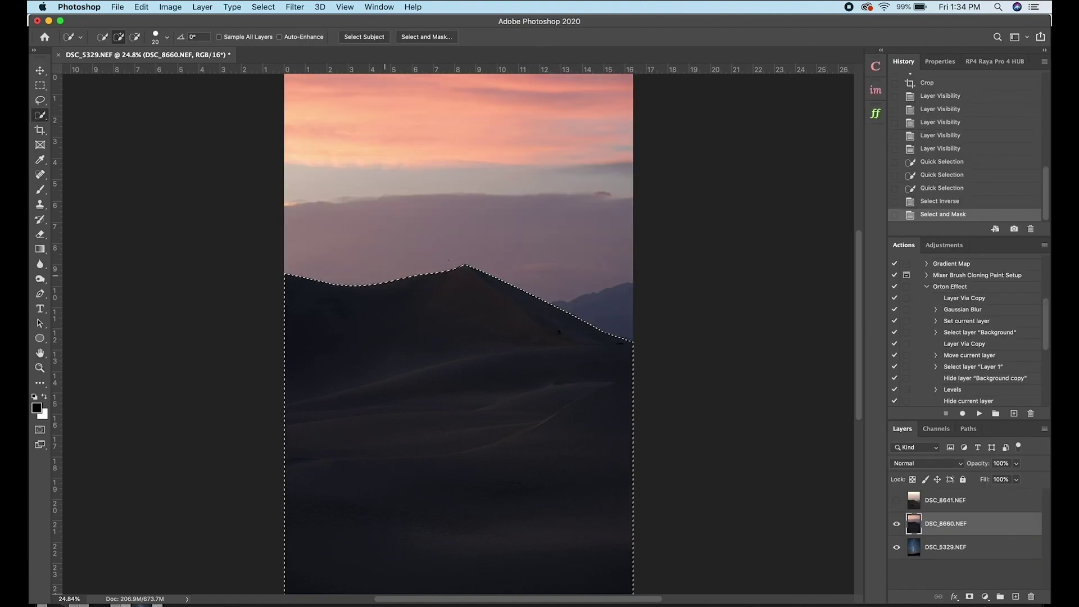
Check the selection edge along the ridge, add it as DSC_8660.NEF's layer mask, and target the layer's image with the Move tool
scroll(497, 280, "up", 10)
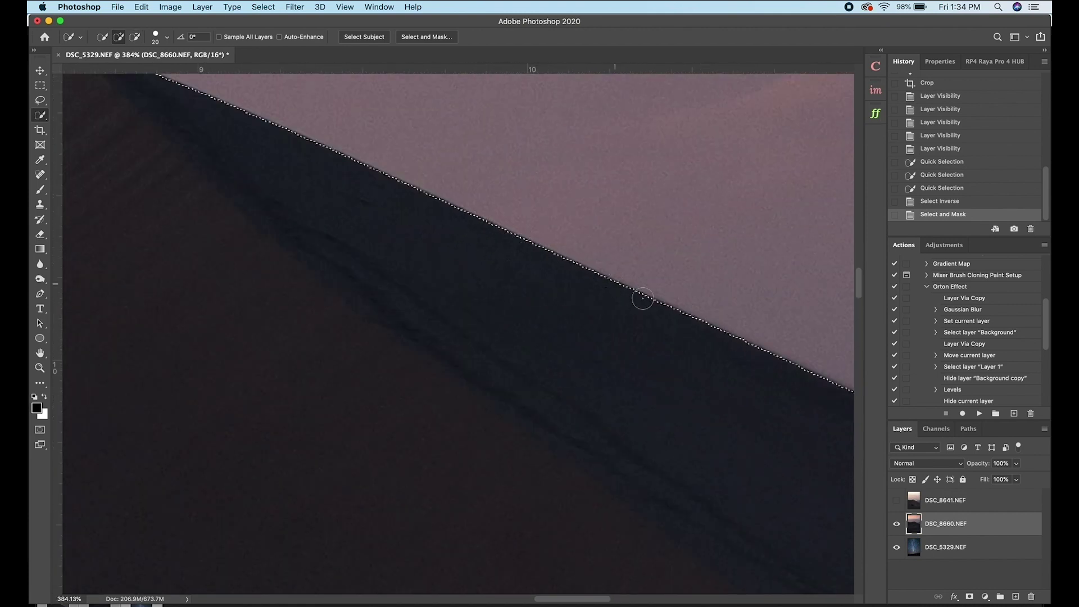
left_click_drag(339, 303, 597, 369)
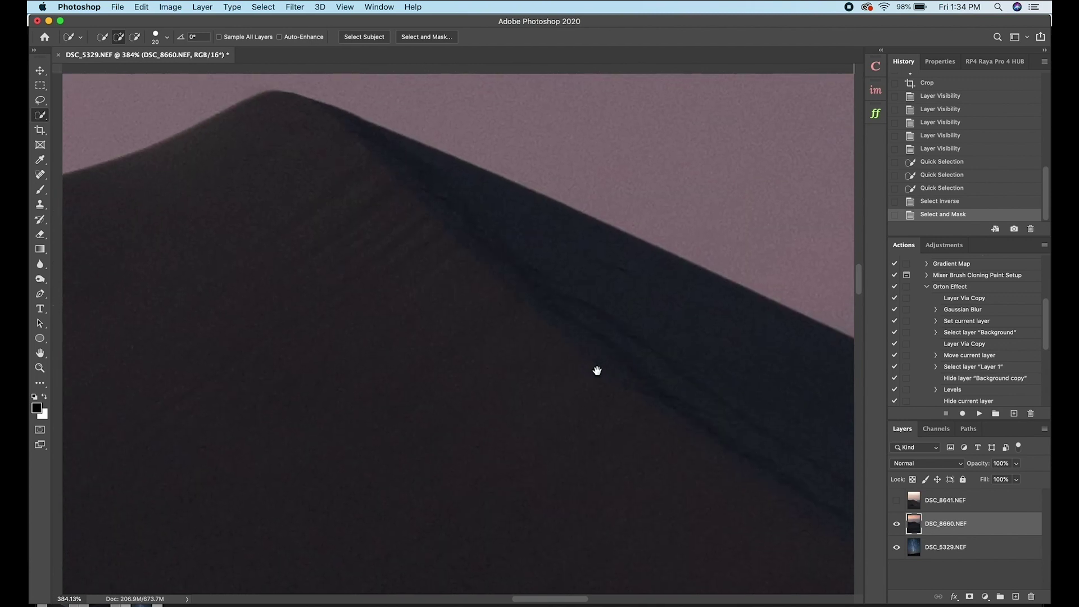
key("super+0")
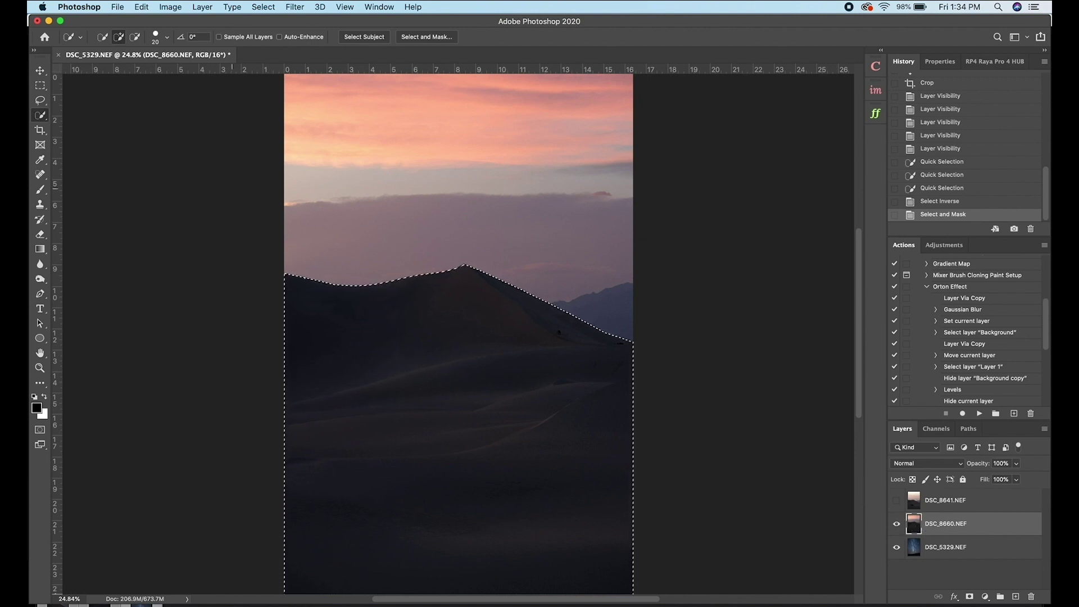
left_click(968, 597)
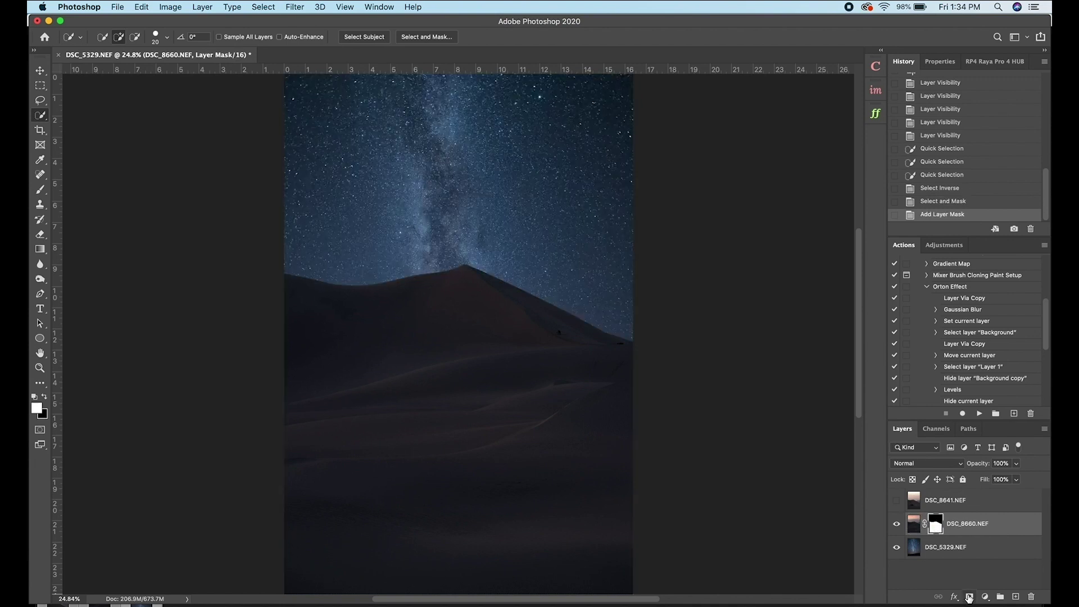
left_click(912, 524)
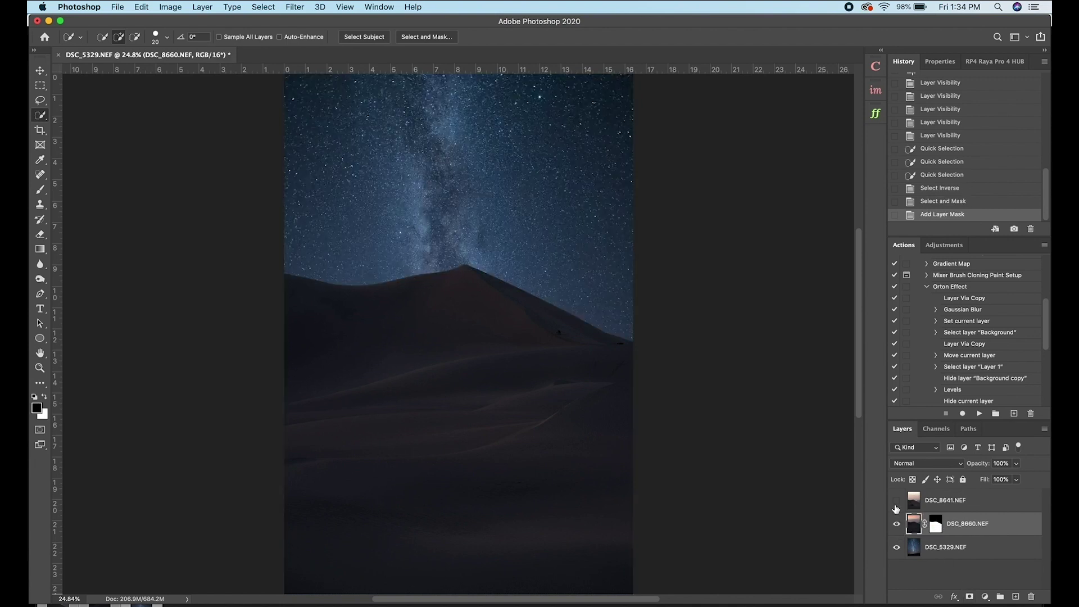
key("v")
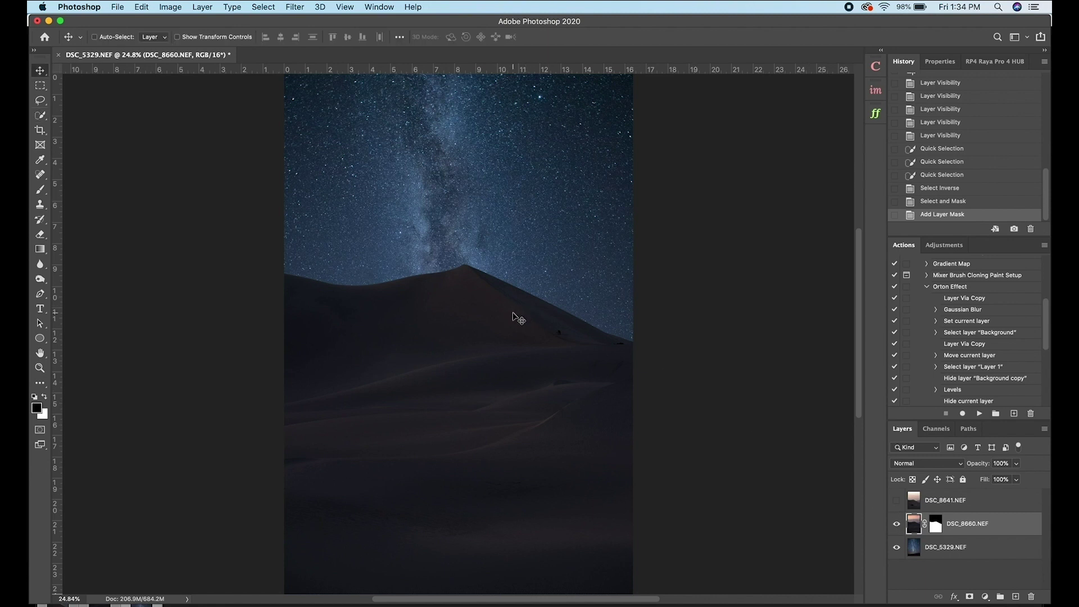
Move the masked DSC_8660.NEF dunes down below the Milky Way core, and shift the DSC_5329.NEF sky up behind the ridge
left_click_drag(512, 315, 510, 423)
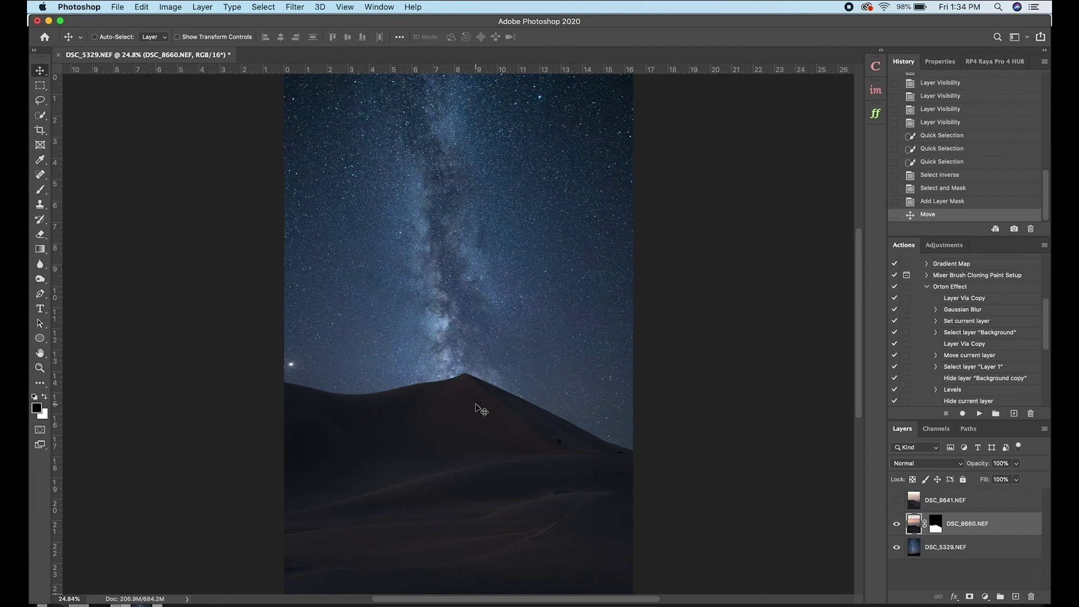
mouse_move(477, 404)
left_mouse_down()
mouse_move(474, 470)
mouse_move(473, 409)
left_mouse_up()
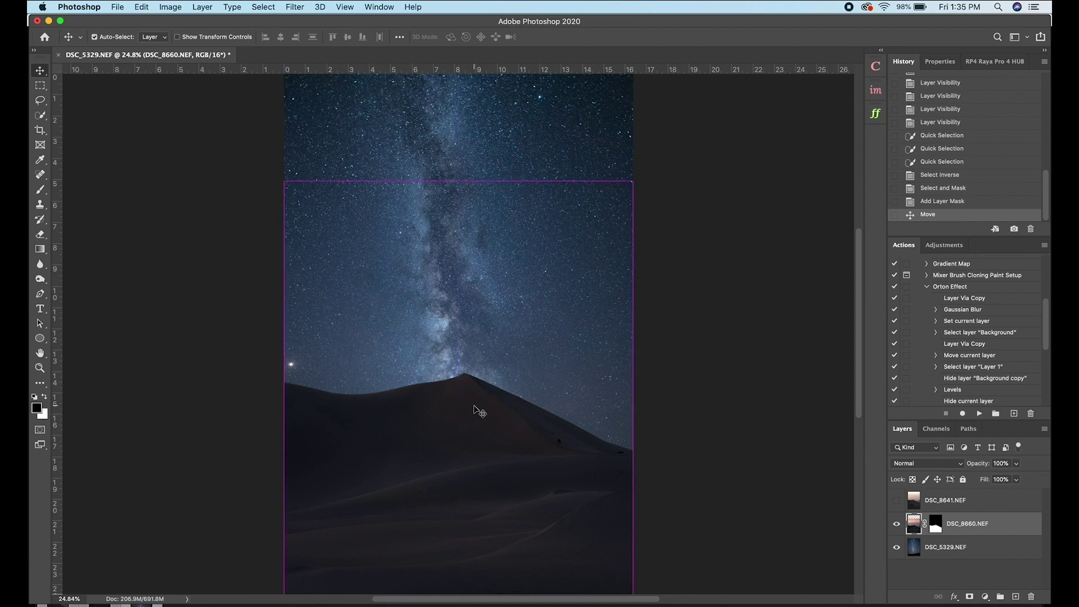
key("super+minus")
left_click_drag(476, 404, 479, 410)
left_click(939, 548)
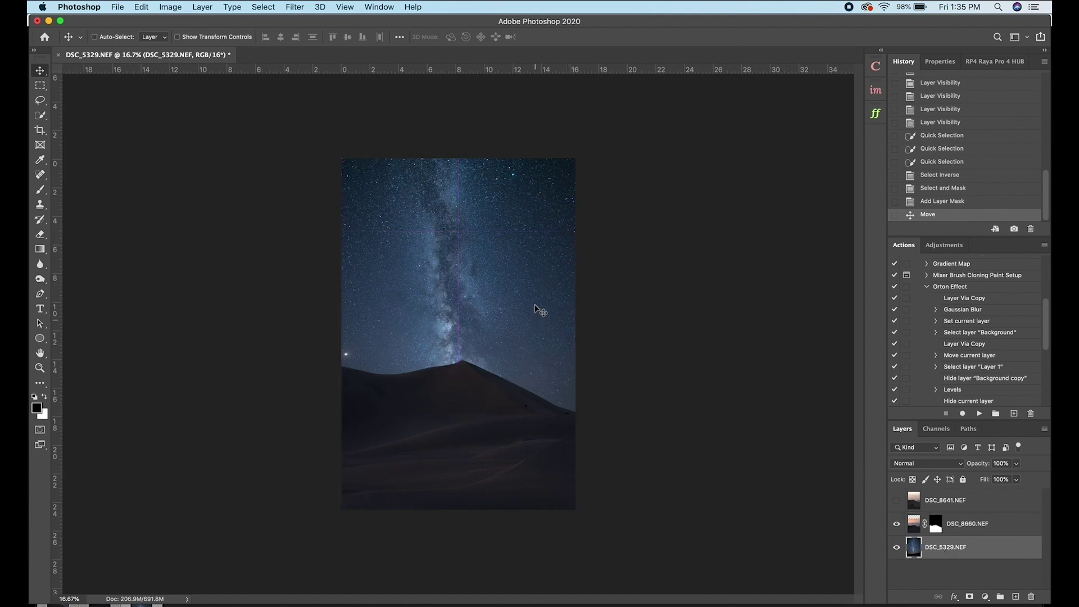
left_click_drag(532, 303, 528, 241)
Show DSC_8641.NEF, select the person on the dune peak with a tight rectangular marquee, and copy the selection to a new layer
left_click(939, 508)
left_click(896, 500)
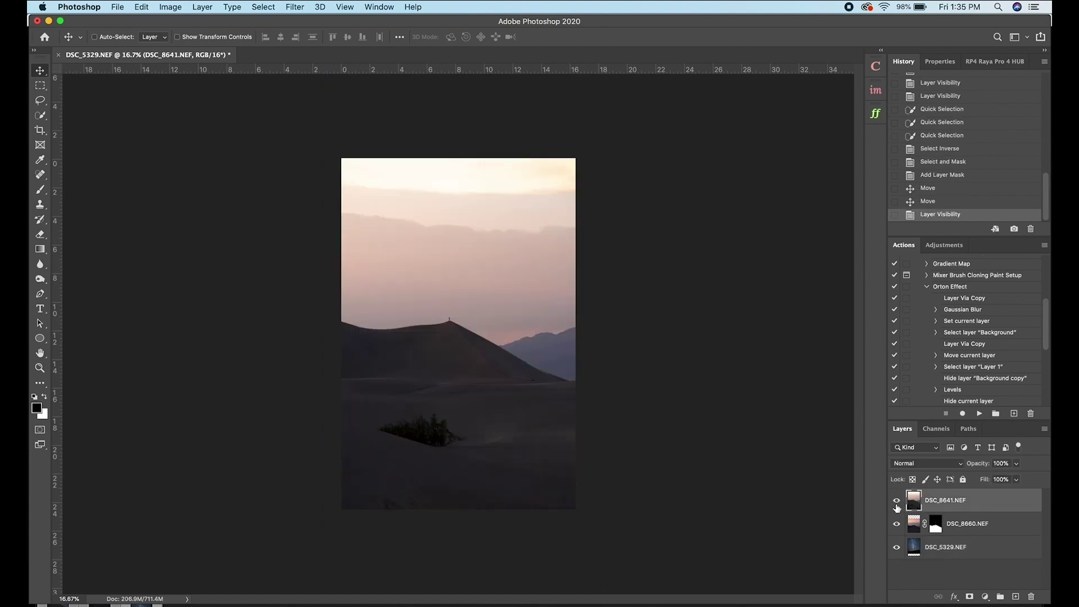
left_click(41, 85)
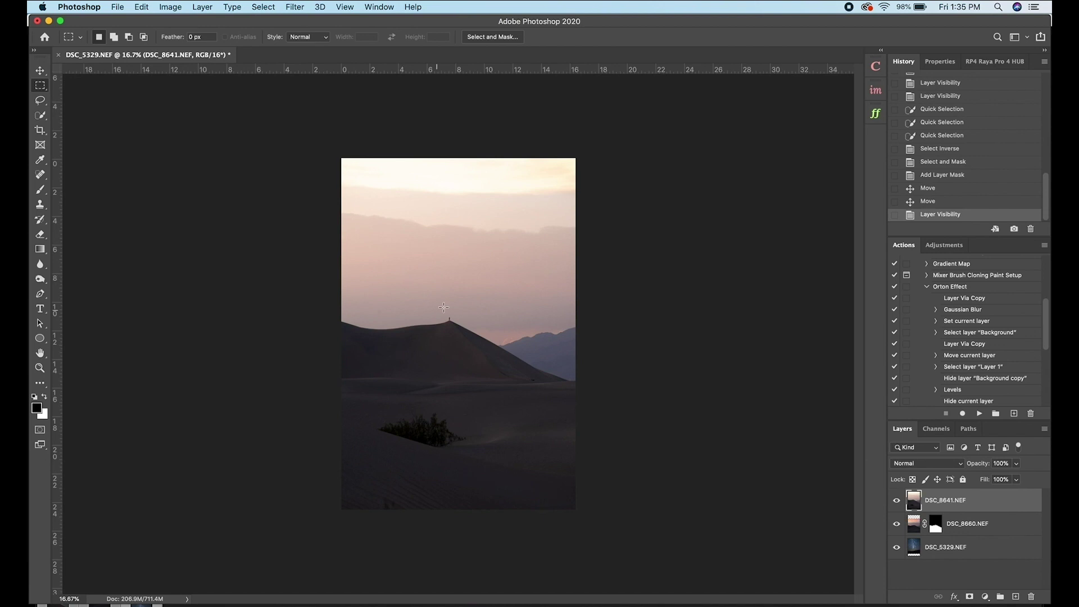
left_click_drag(445, 308, 460, 333)
scroll(433, 324, "up", 5)
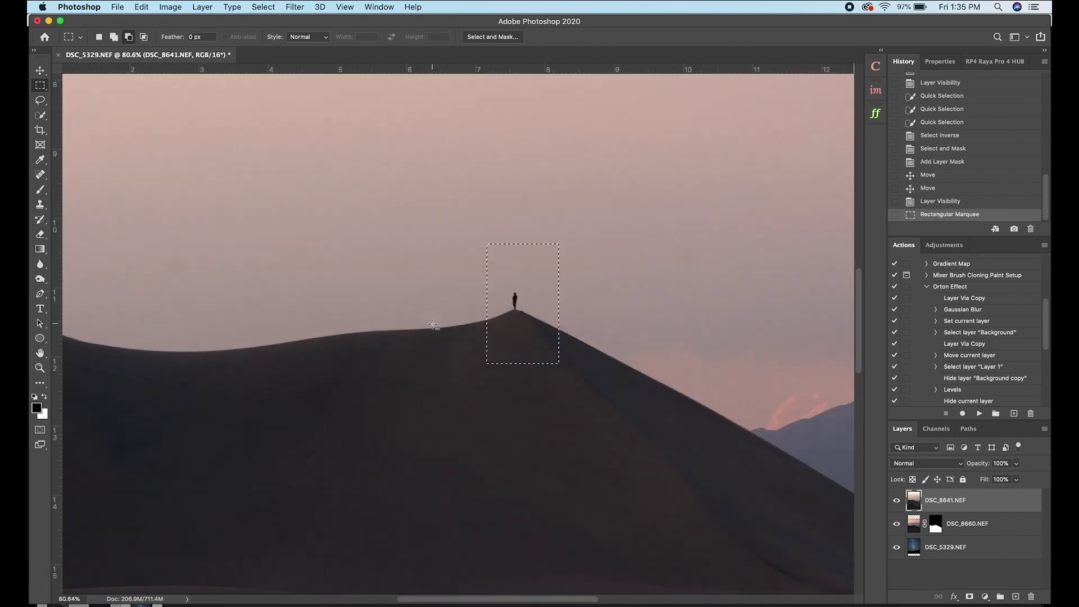
left_click_drag(462, 251, 559, 338)
left_click(400, 263)
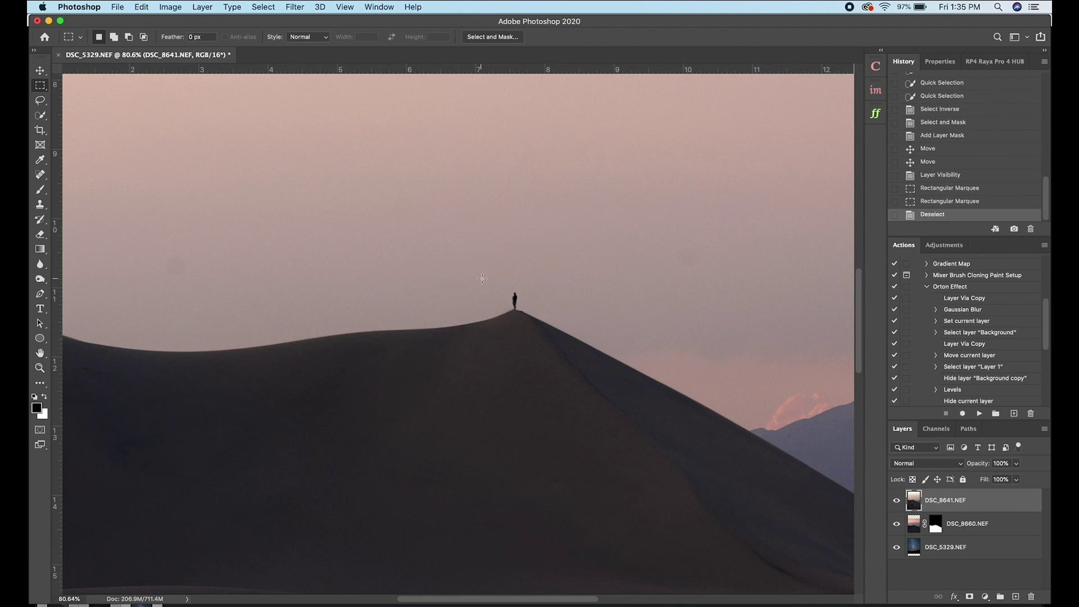
left_click_drag(506, 283, 531, 329)
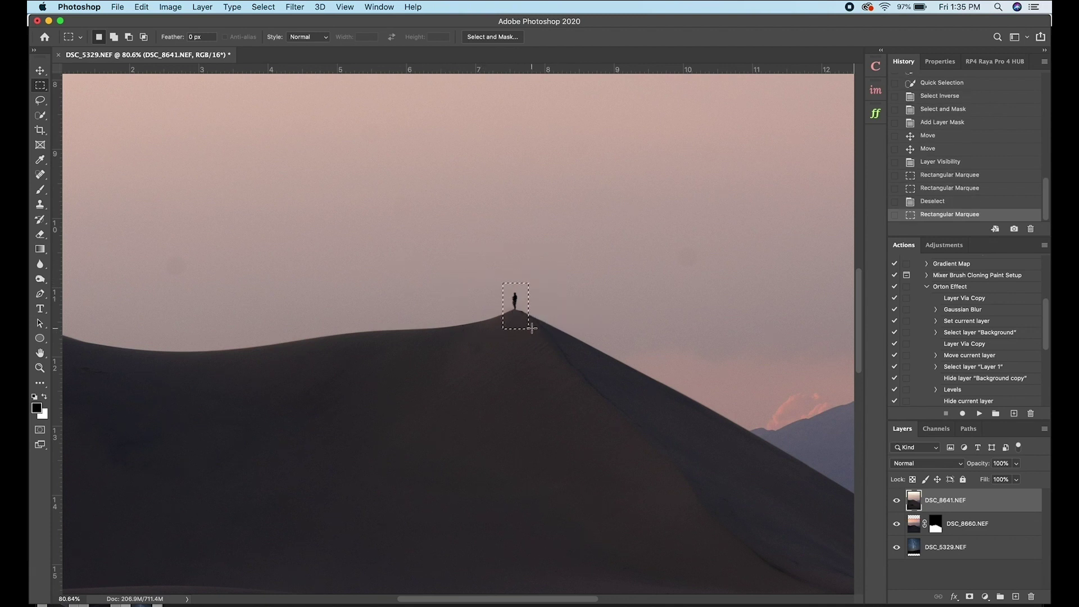
key("super+j")
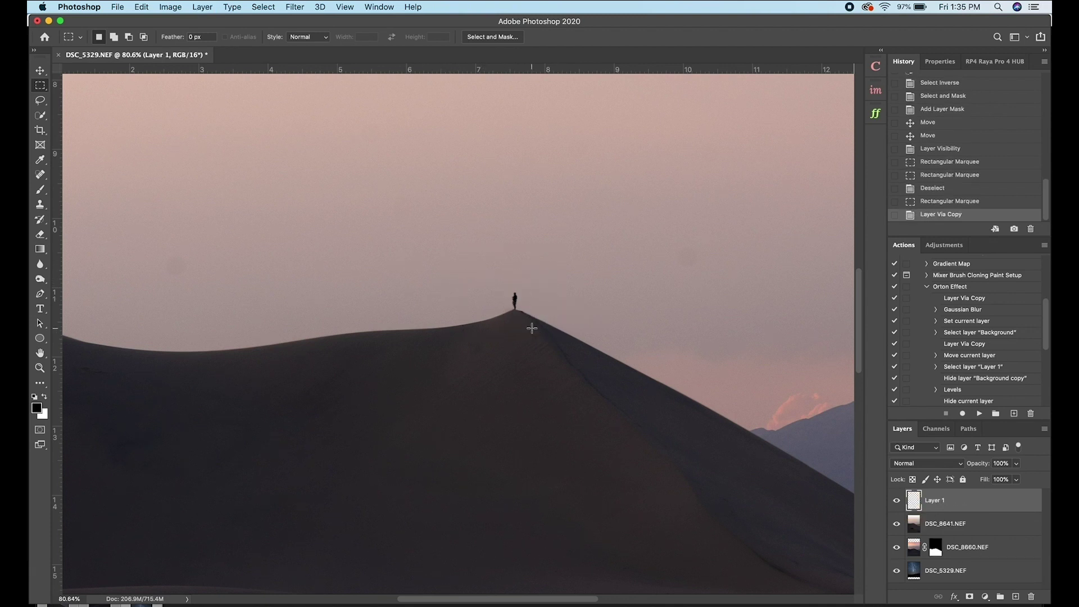
Hide the full DSC_8641.NEF photo and delete its layer, keeping only the person cutout
key("v")
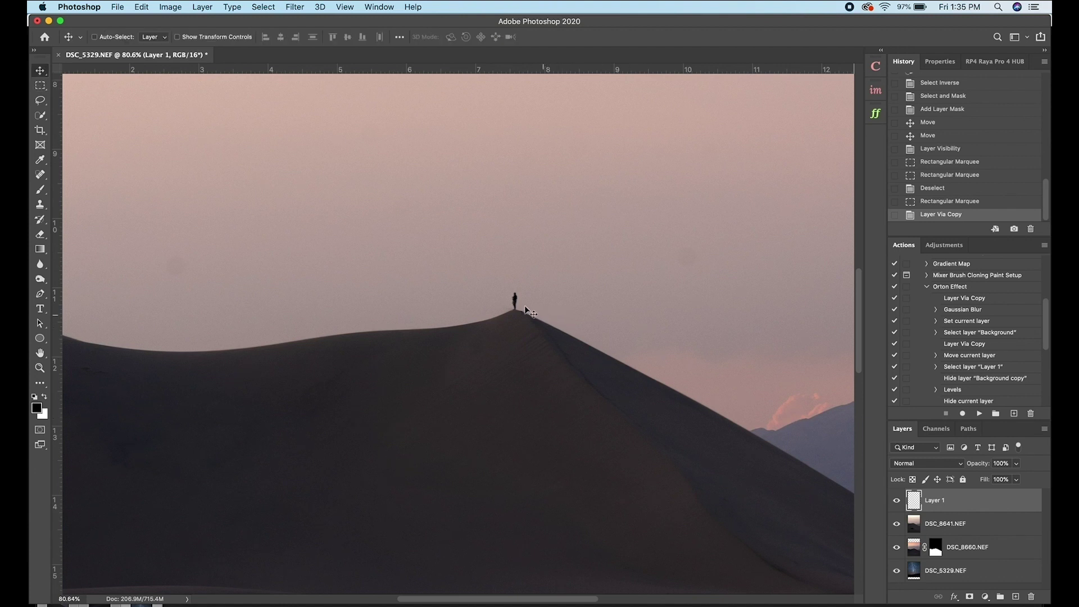
left_click(897, 524)
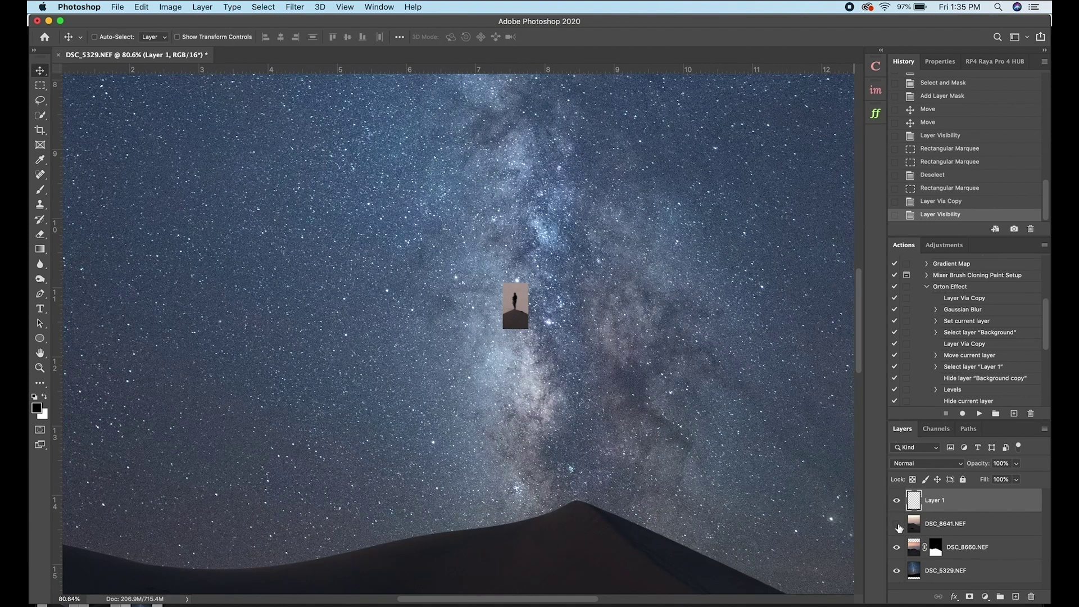
left_click(981, 532)
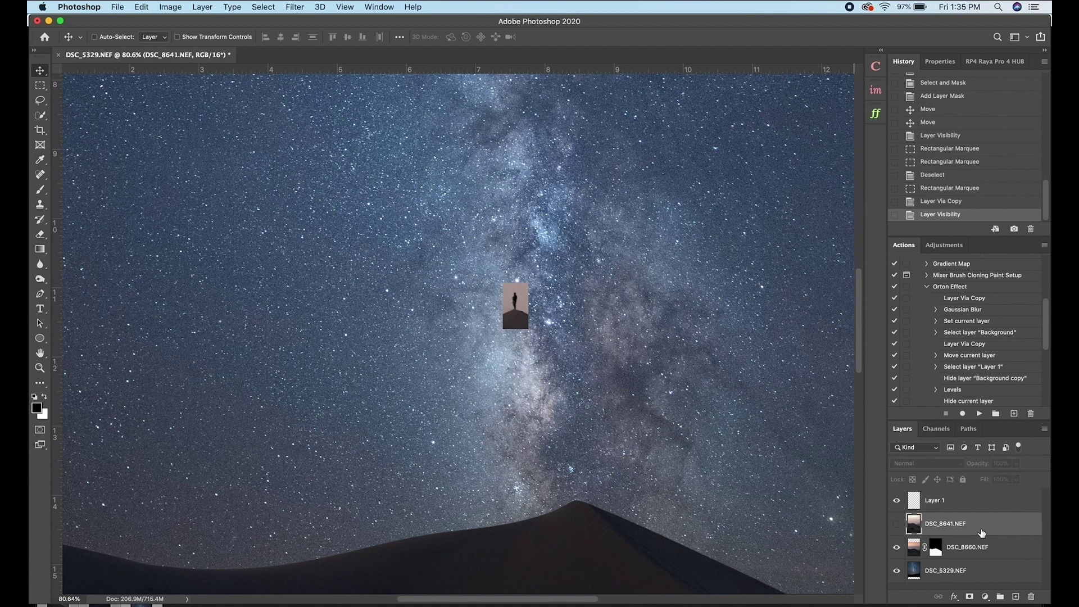
key("Delete")
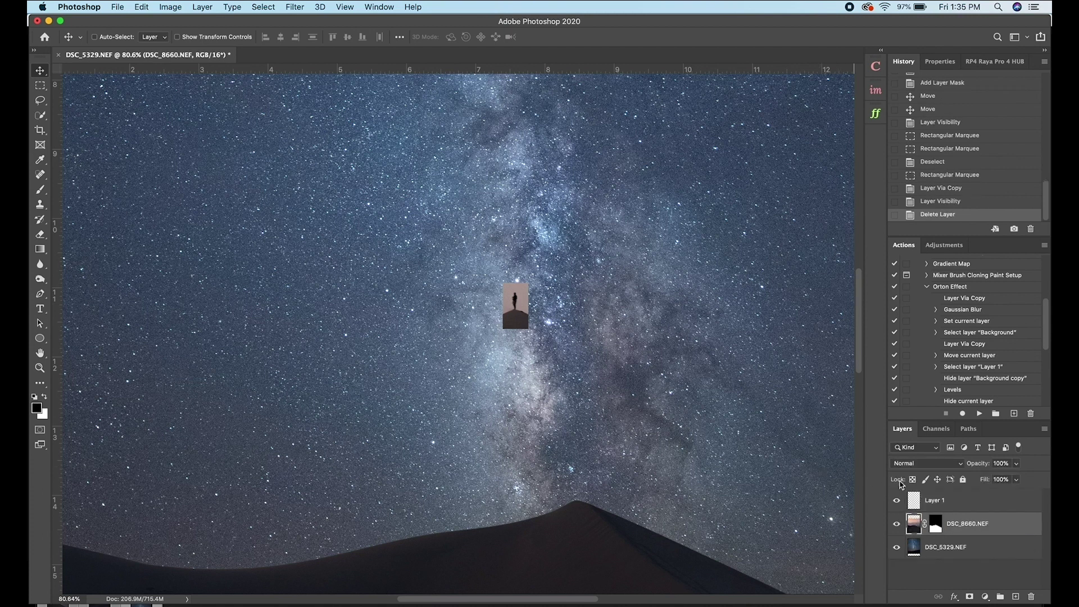
Move the person cutout on Layer 1 onto the dune peak, lowering its opacity to 78% to align the two ridges
left_click(934, 501)
left_click_drag(517, 322, 580, 461)
scroll(603, 471, "up", 5)
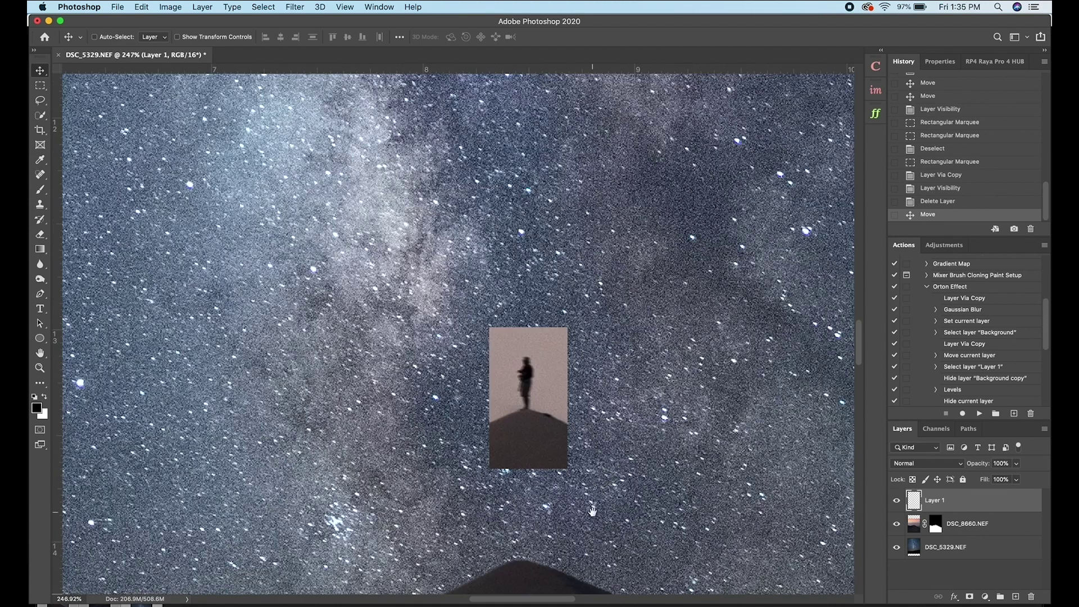
scroll(592, 512, "down", 5)
left_click_drag(534, 284, 562, 402)
left_click(1016, 462)
left_click_drag(1015, 476, 1005, 477)
left_click_drag(531, 335, 526, 362)
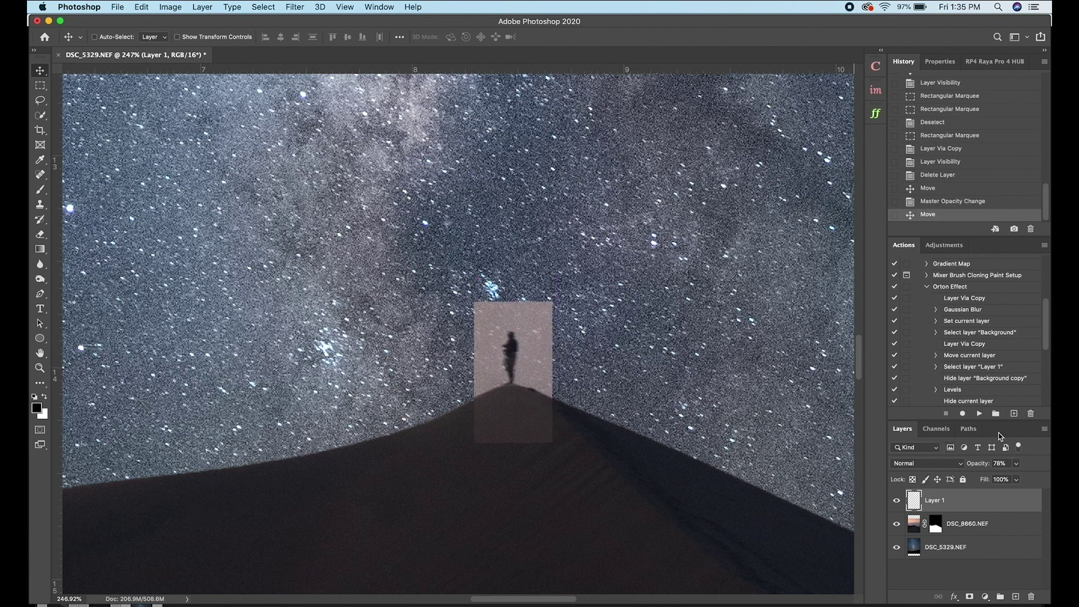
Restore Layer 1 to 100% opacity and set its blending mode to Darken
left_click(1018, 468)
left_click_drag(1017, 477, 1028, 477)
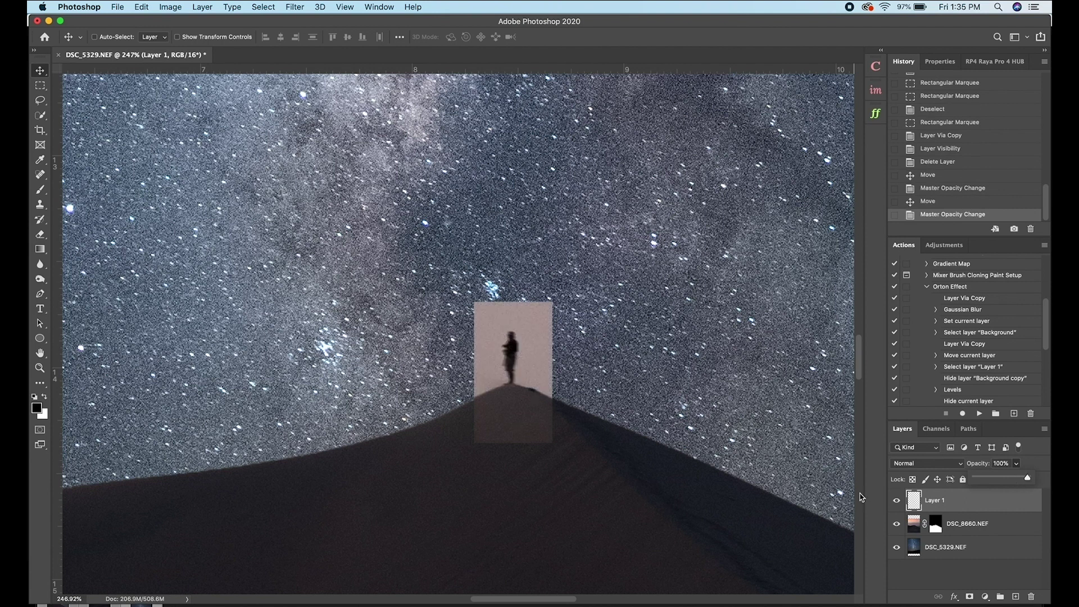
left_click(901, 465)
left_click(909, 487)
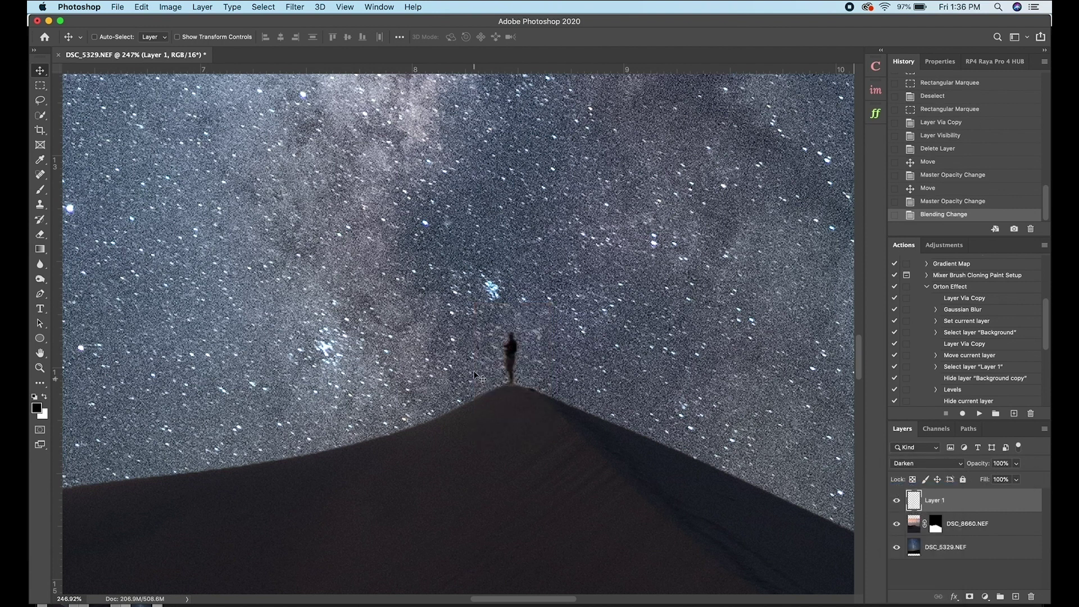
Examine the person on the peak up close, comparing the image with Layer 1 hidden and shown
scroll(494, 376, "up", 5)
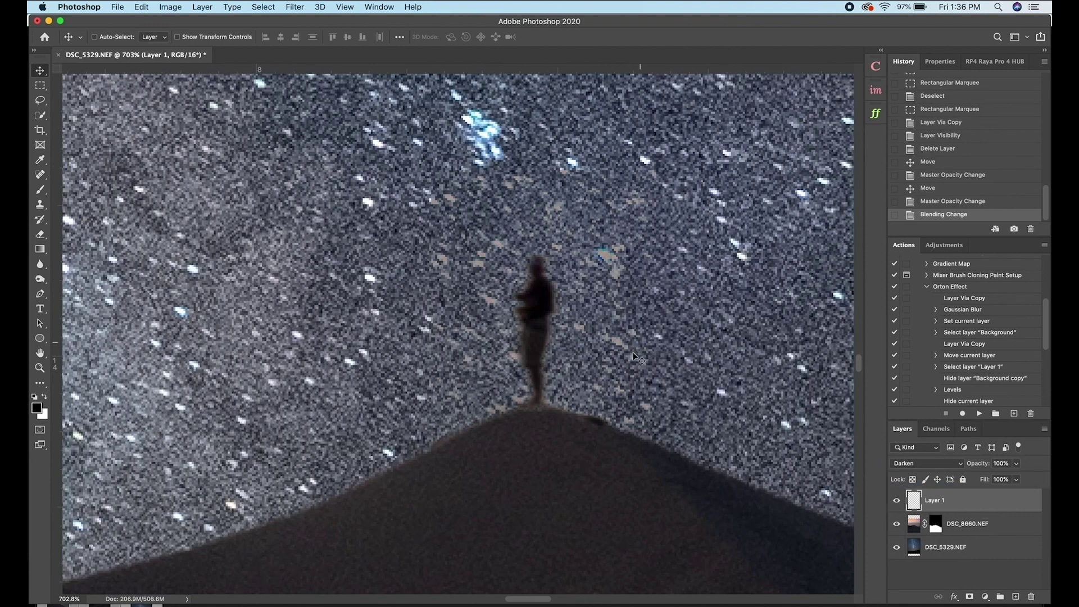
left_click_drag(626, 347, 559, 356)
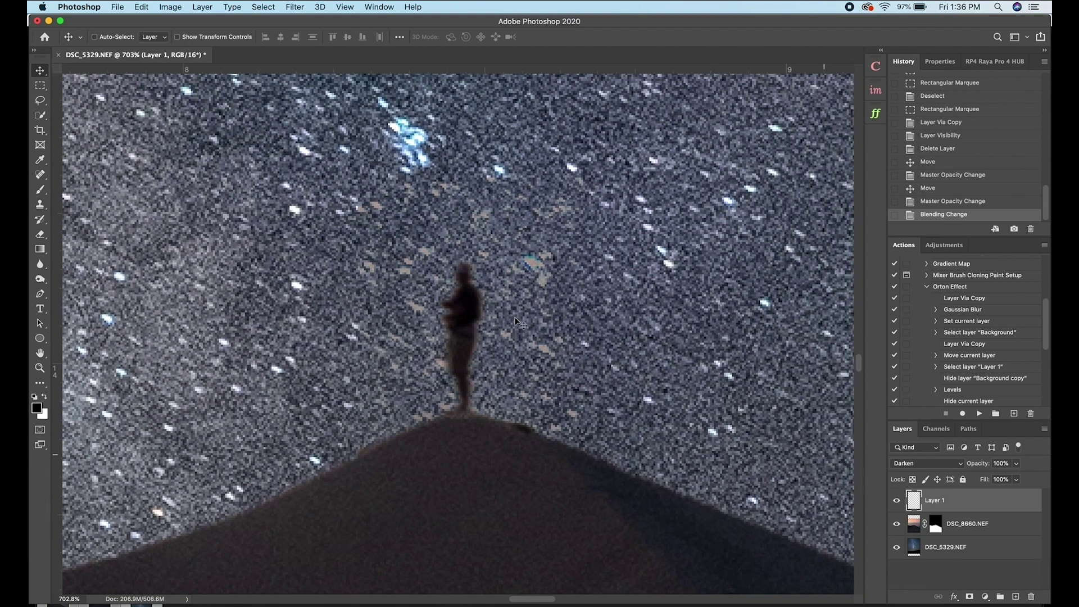
left_click(896, 500)
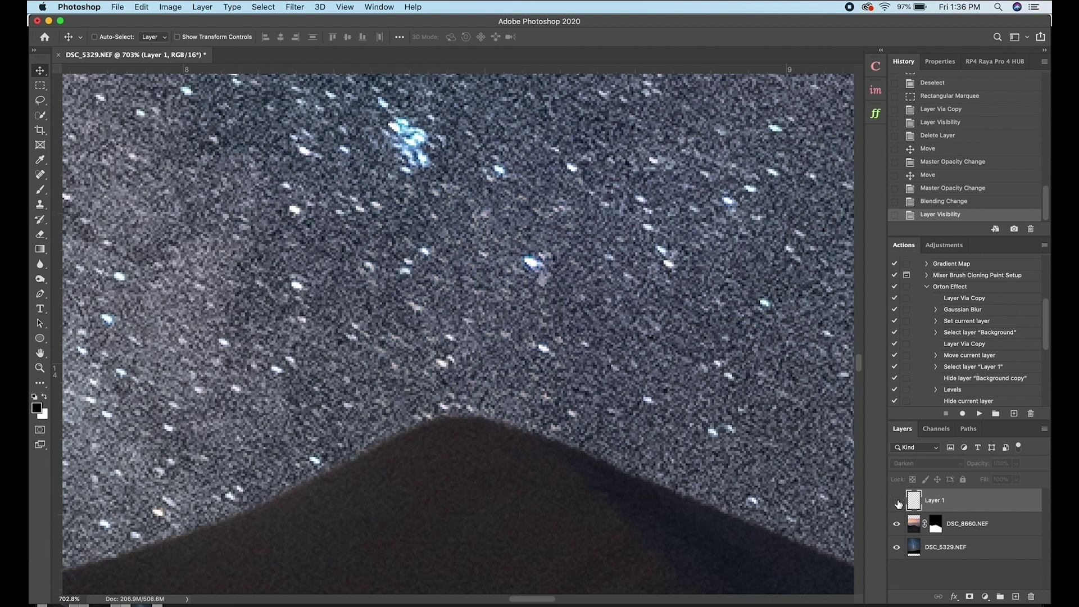
left_click(896, 501)
left_click(896, 501)
left_click(897, 500)
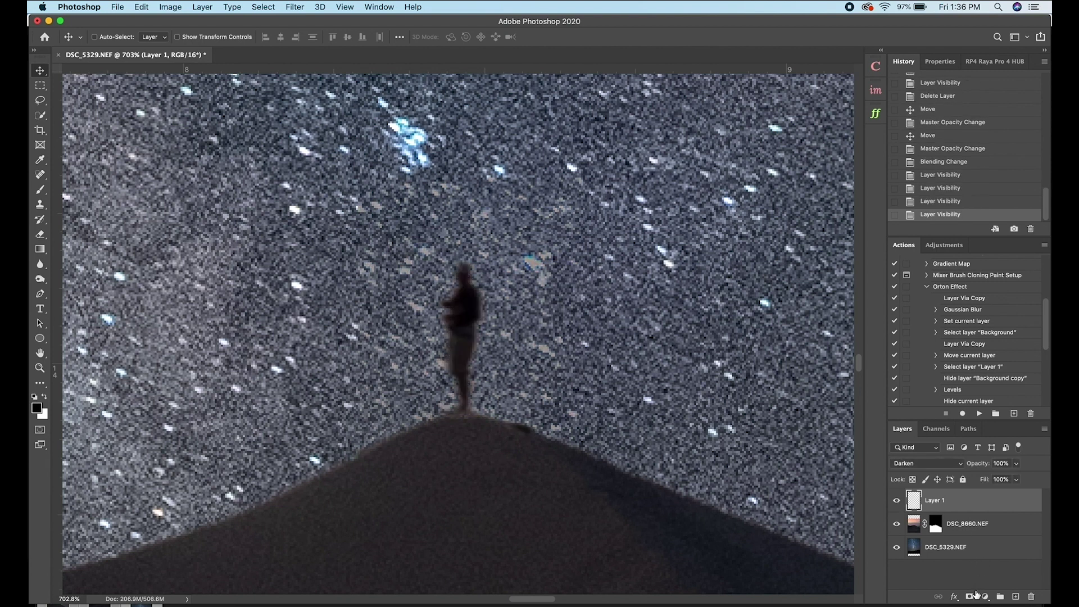
Add a Curves adjustment clipped to Layer 1 and shape it into an S-curve with darker shadows and brighter highlights
left_click(984, 596)
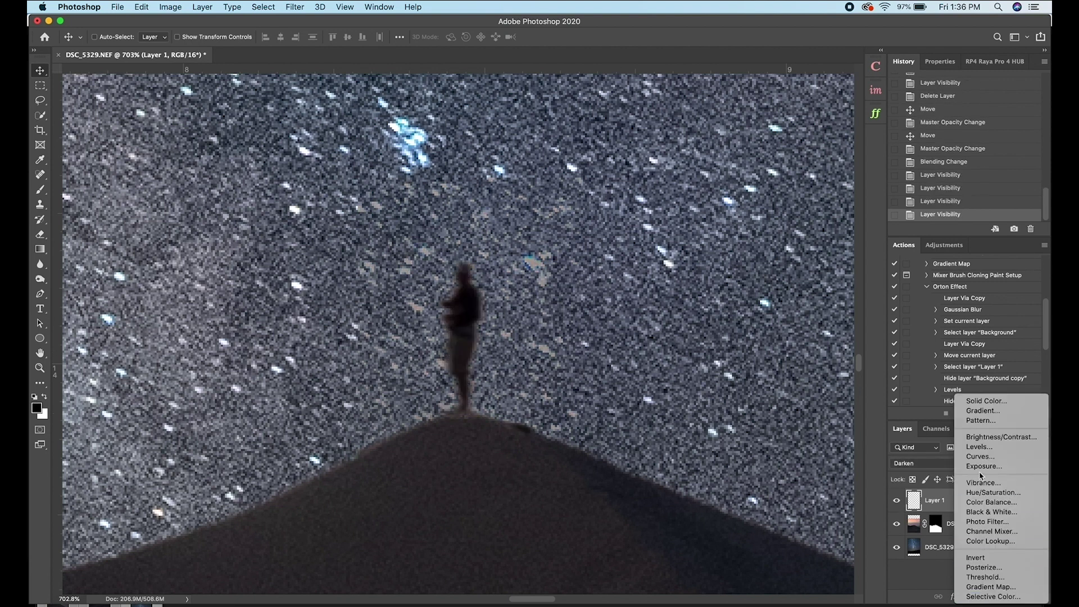
left_click(980, 456)
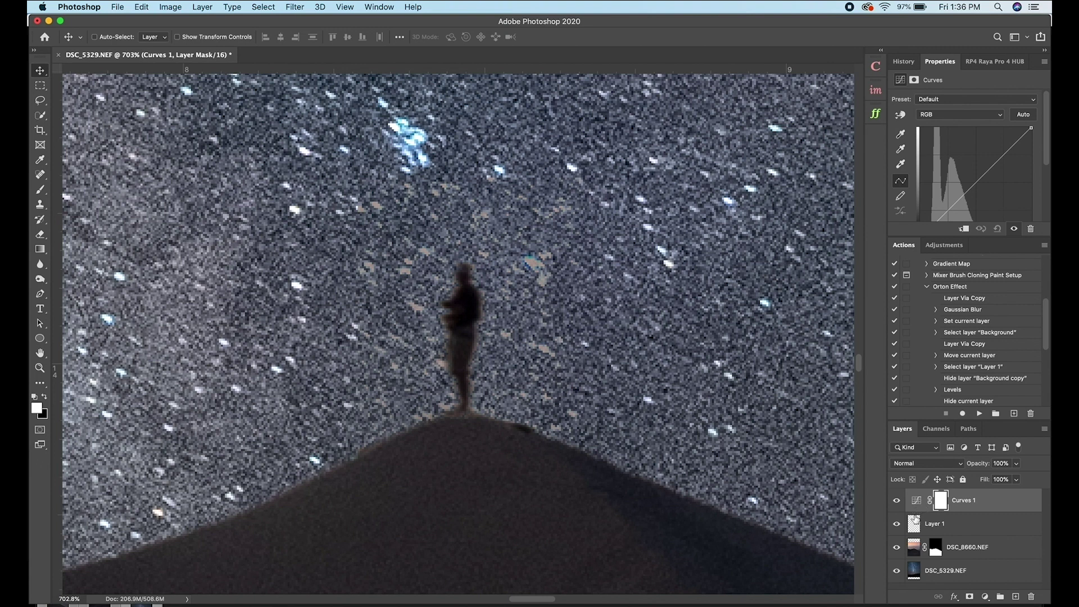
left_click(915, 512, "alt")
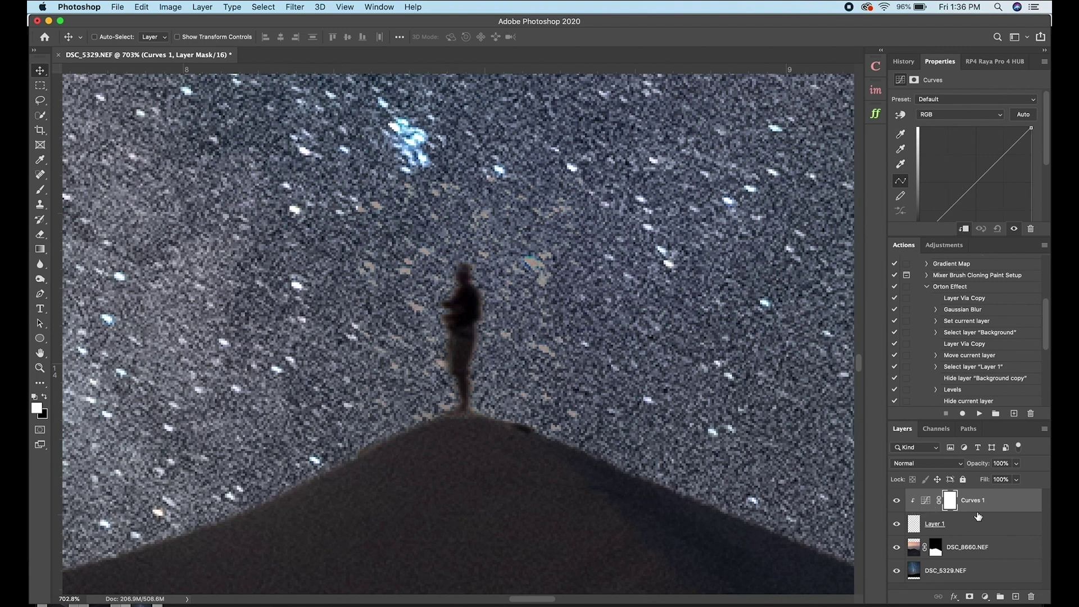
left_click(925, 500)
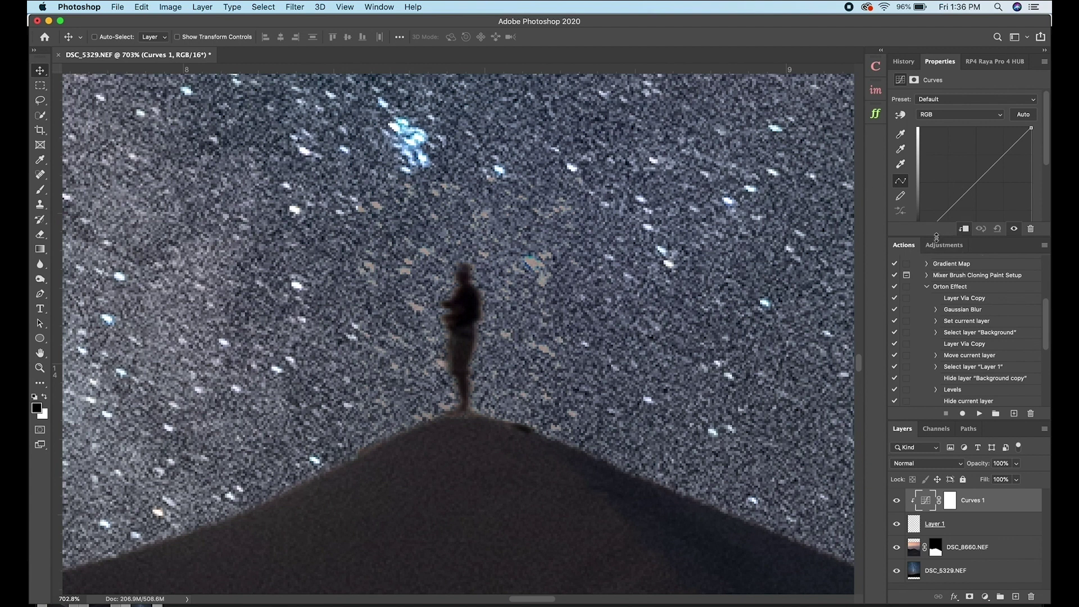
left_click_drag(935, 236, 937, 250)
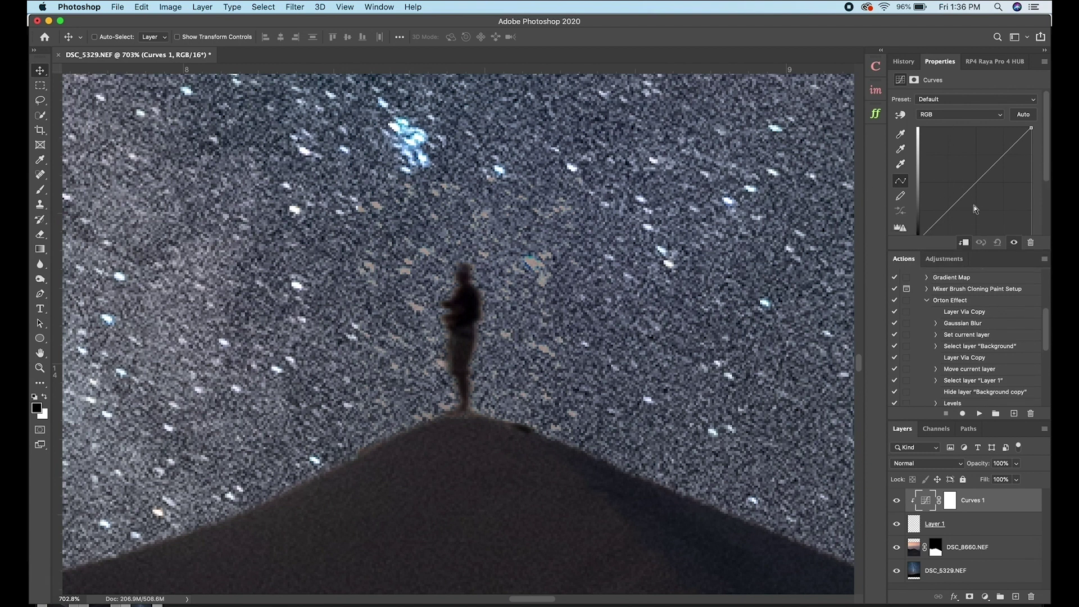
mouse_move(962, 197)
left_mouse_down()
mouse_move(971, 201)
mouse_move(962, 206)
left_mouse_up()
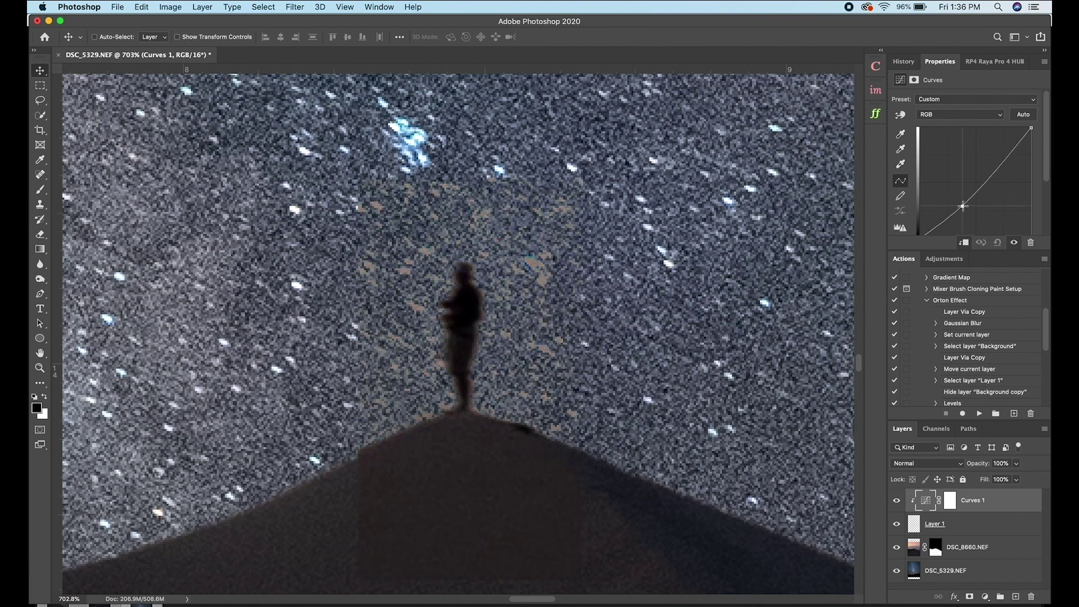
mouse_move(999, 166)
left_mouse_down()
mouse_move(993, 146)
mouse_move(987, 158)
left_mouse_up()
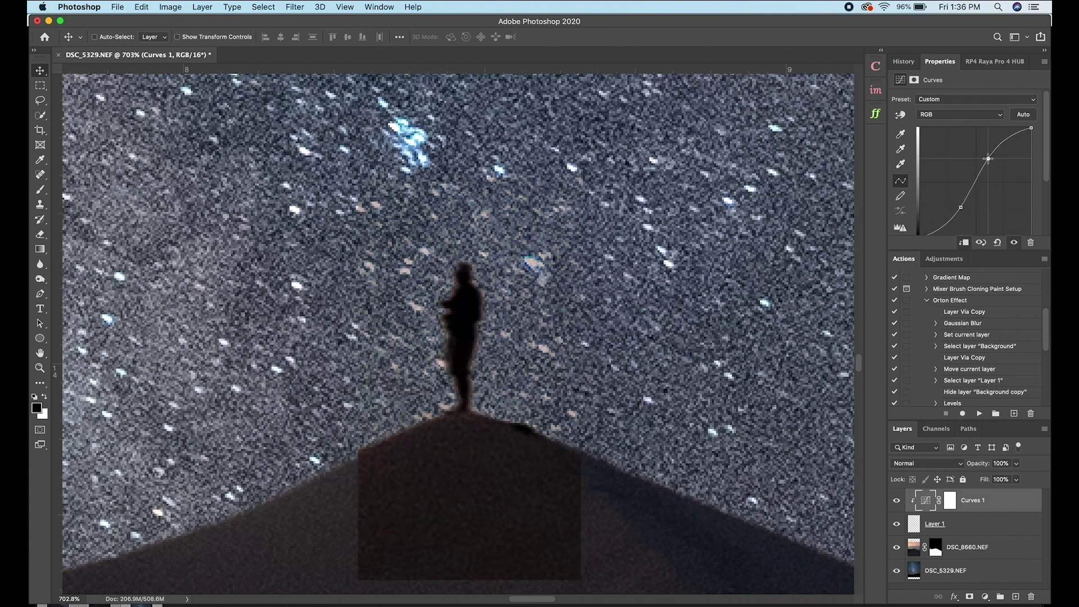
Add a layer mask to Layer 1 and invert it to black, hiding the person cutout
left_click(945, 522)
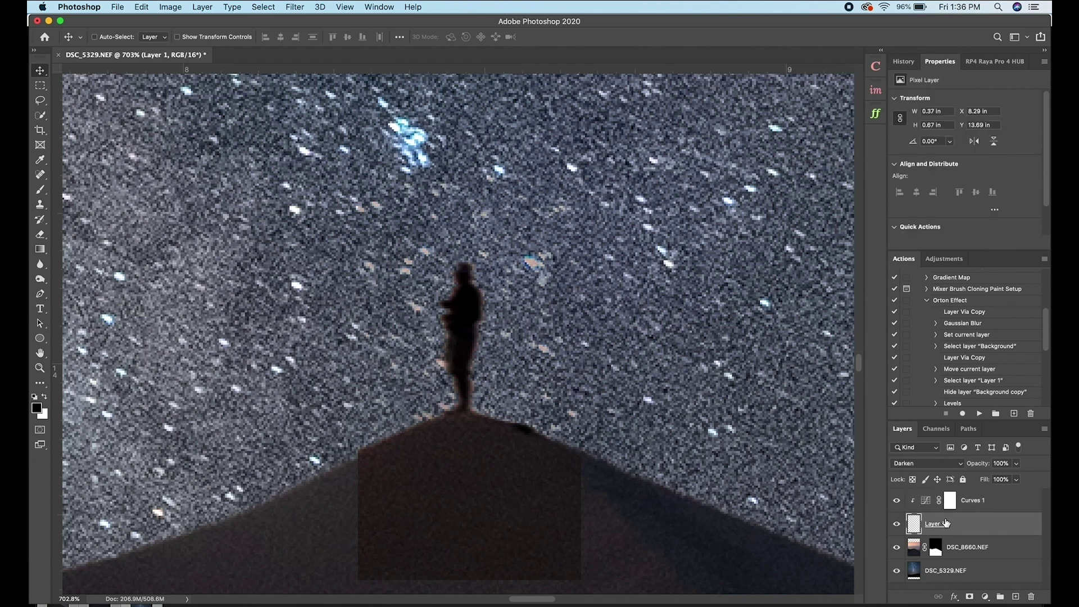
left_click(969, 597)
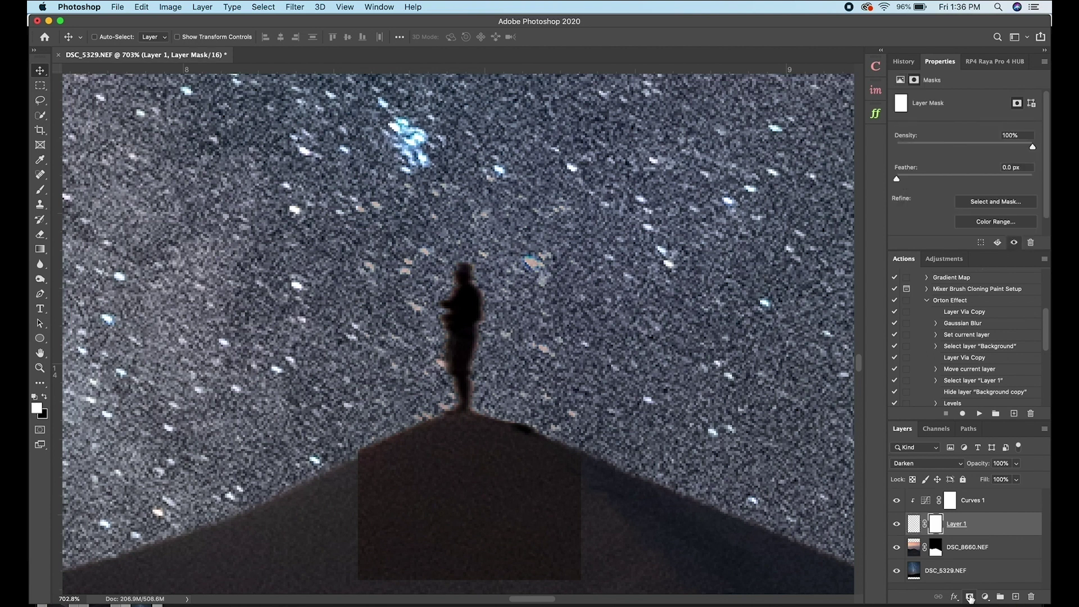
key("super+i")
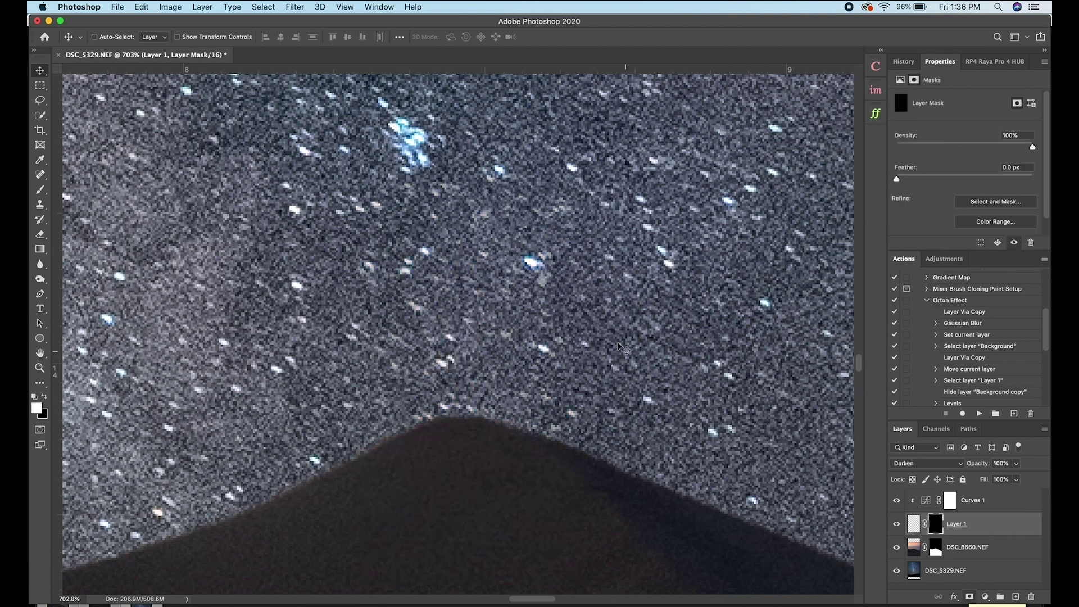
Paint the person back in on Layer 1's mask with a small white brush, size 35, at 100% opacity
key("b")
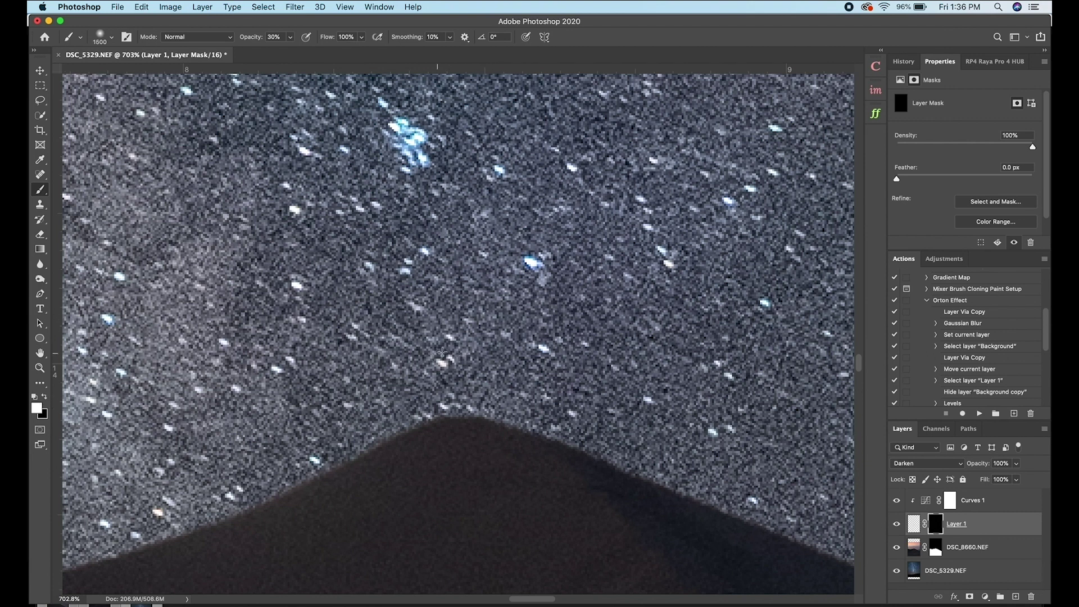
key("bracketleft")
key("bracketleft")
key("bracketleft")
key("bracketleft")
key("bracketleft")
key("bracketleft")
key("bracketleft")
key("bracketleft")
key("bracketleft")
key("bracketleft")
key("bracketleft")
key("bracketleft")
key("bracketleft")
key("bracketleft")
mouse_move(448, 350)
left_mouse_down()
mouse_move(466, 335)
mouse_move(443, 351)
mouse_move(472, 327)
mouse_move(462, 323)
mouse_move(478, 279)
mouse_move(452, 354)
mouse_move(425, 365)
mouse_move(459, 377)
mouse_move(463, 392)
mouse_move(473, 369)
left_mouse_up()
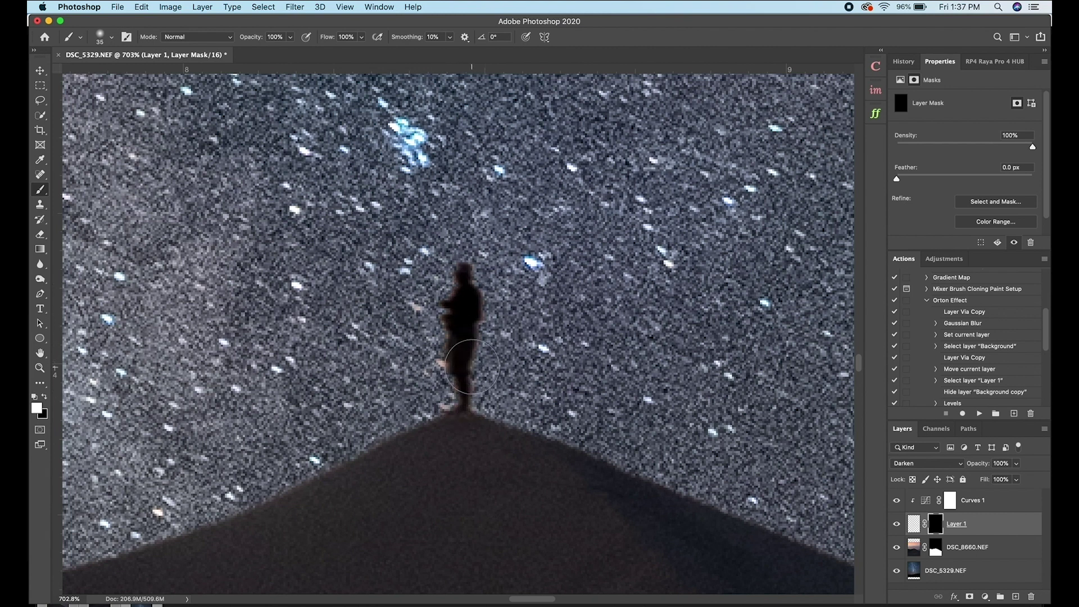
Touch up Layer 1's mask around the person's feet with a size 5 brush, and make black the painting color
key("bracketleft")
key("bracketleft")
key("bracketleft")
key("bracketleft")
key("bracketleft")
key("bracketleft")
key("x")
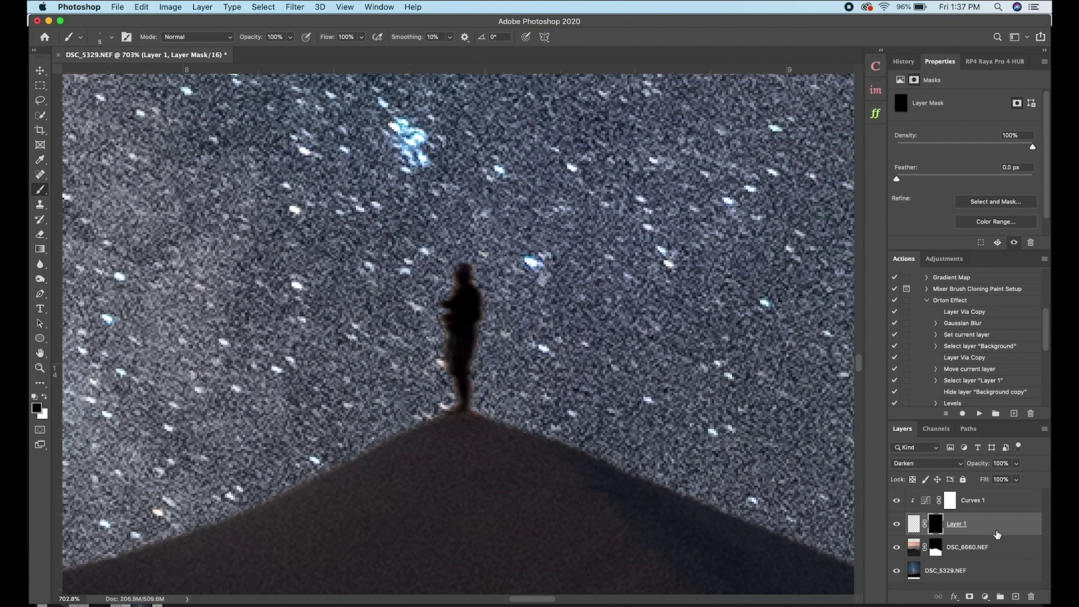
Add a Hue/Saturation adjustment clipped to Layer 1 beneath the Curves adjustment, and make Layer 1's image active
left_click(985, 596)
left_click(1001, 493)
left_click(965, 546)
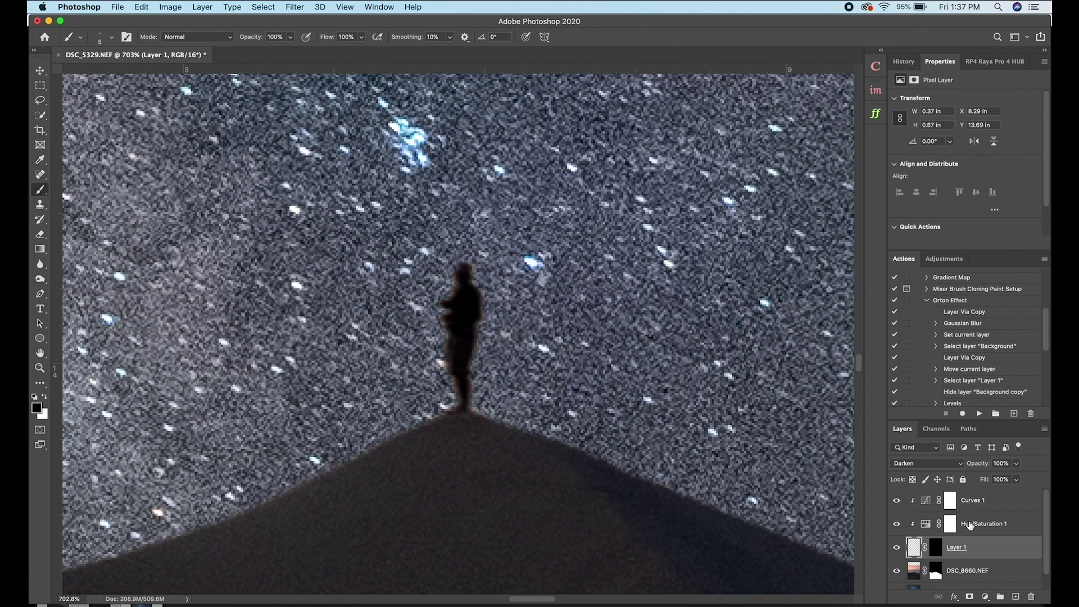
Set the saturation of the Hue/Saturation adjustment clipped to Layer 1 to -51, and make the Curves 1 adjustment active
left_click(969, 524)
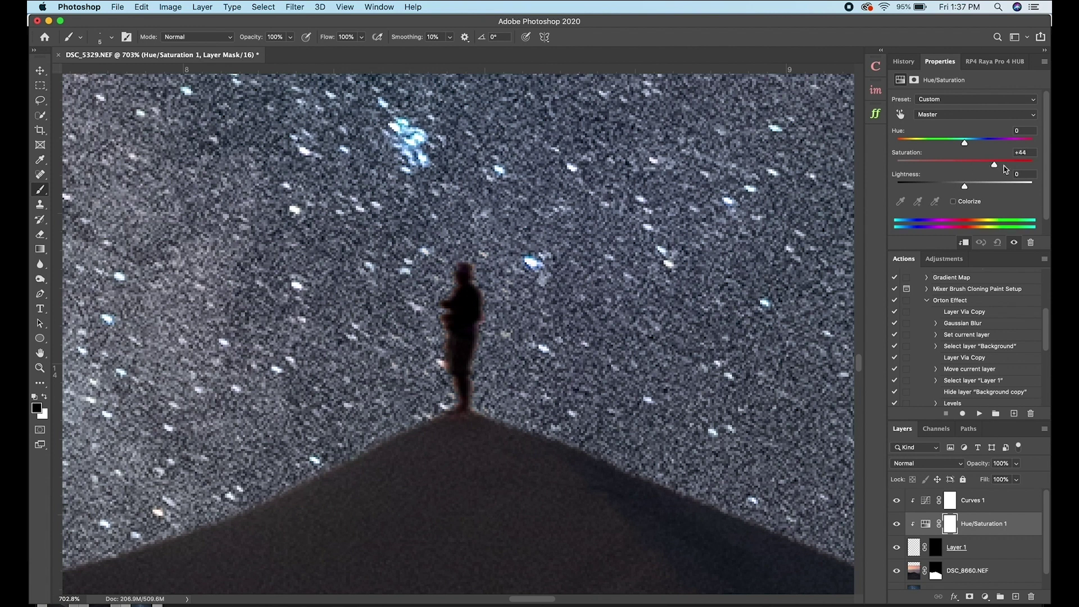
left_click_drag(1014, 169, 935, 172)
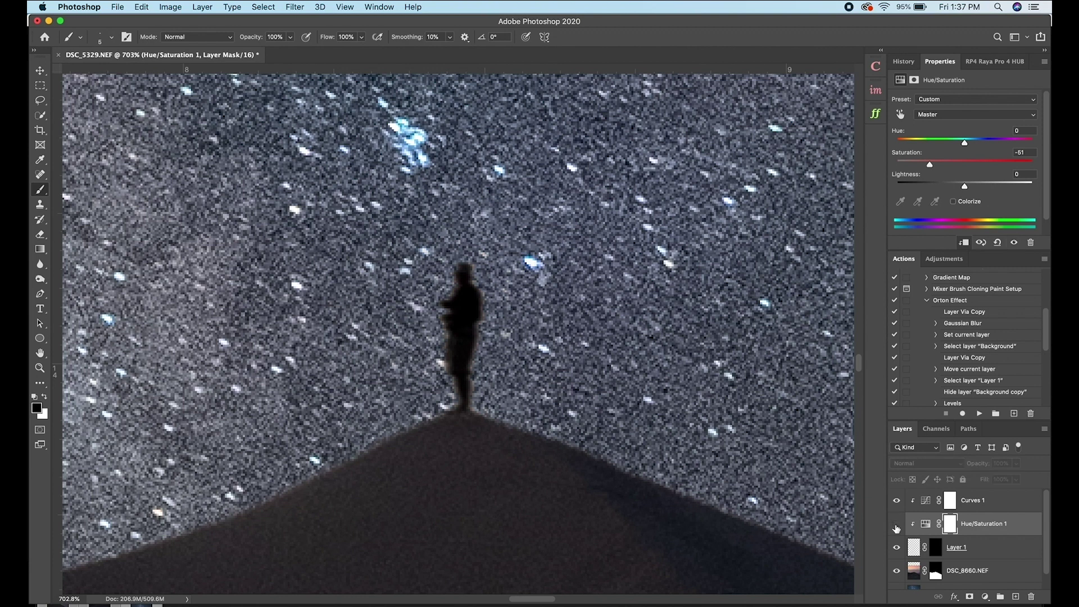
left_click(966, 502)
Draw a closed Pen path from the dune peak diagonally down the left slope, beyond the canvas edge and back through the sky
key("super+0")
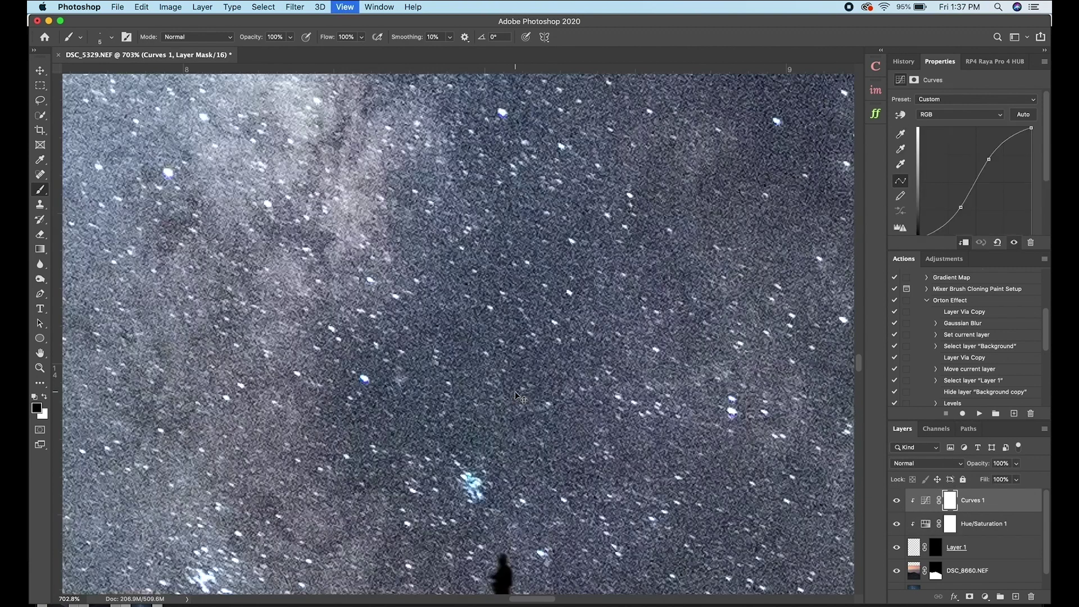
key("super+minus")
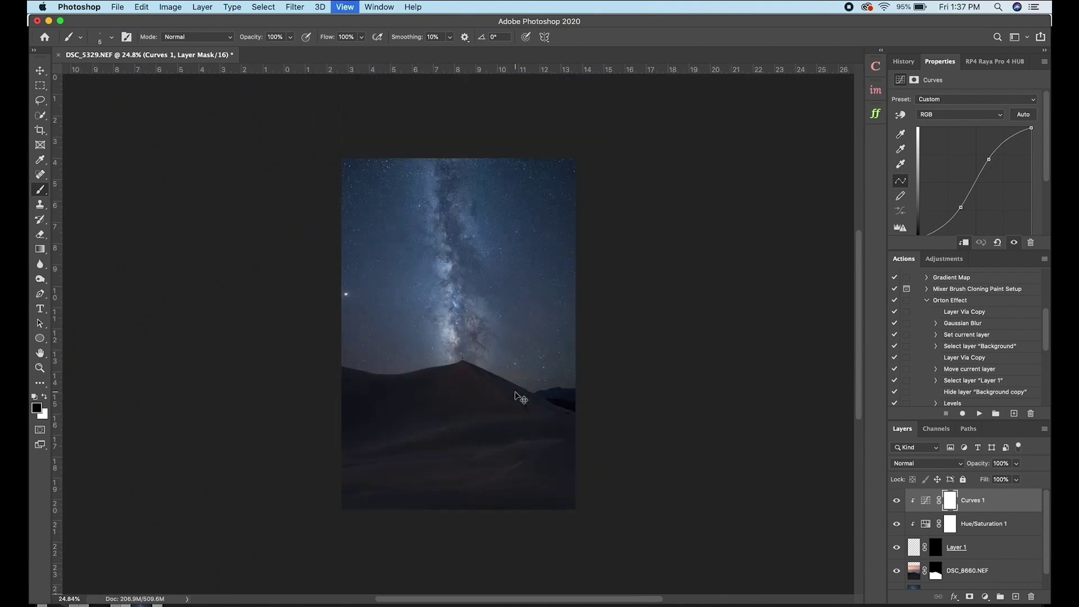
key("super+plus")
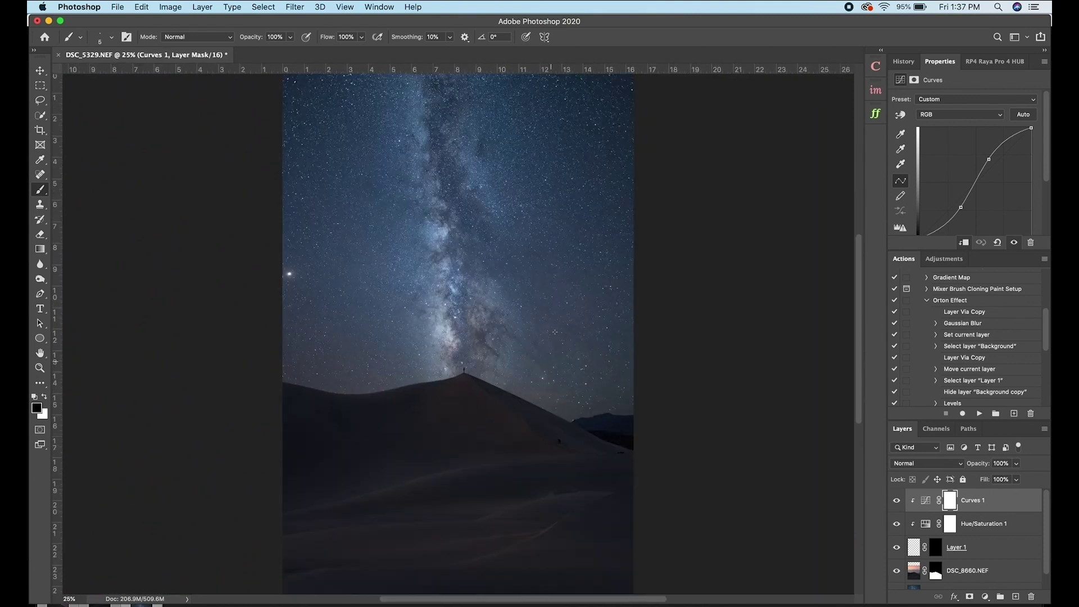
scroll(471, 384, "up", 3)
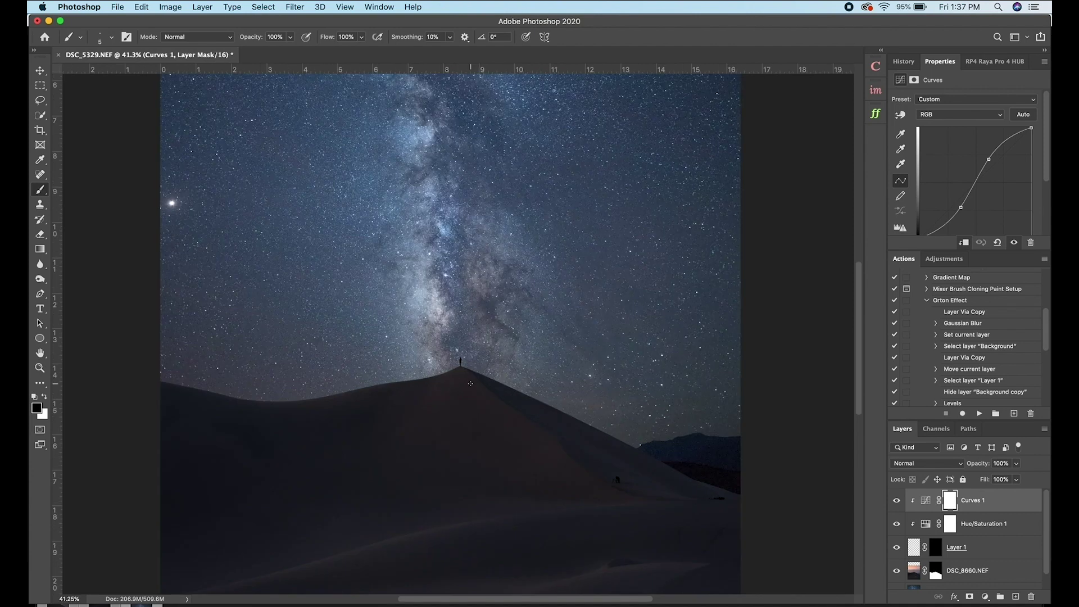
left_click_drag(427, 438, 411, 334)
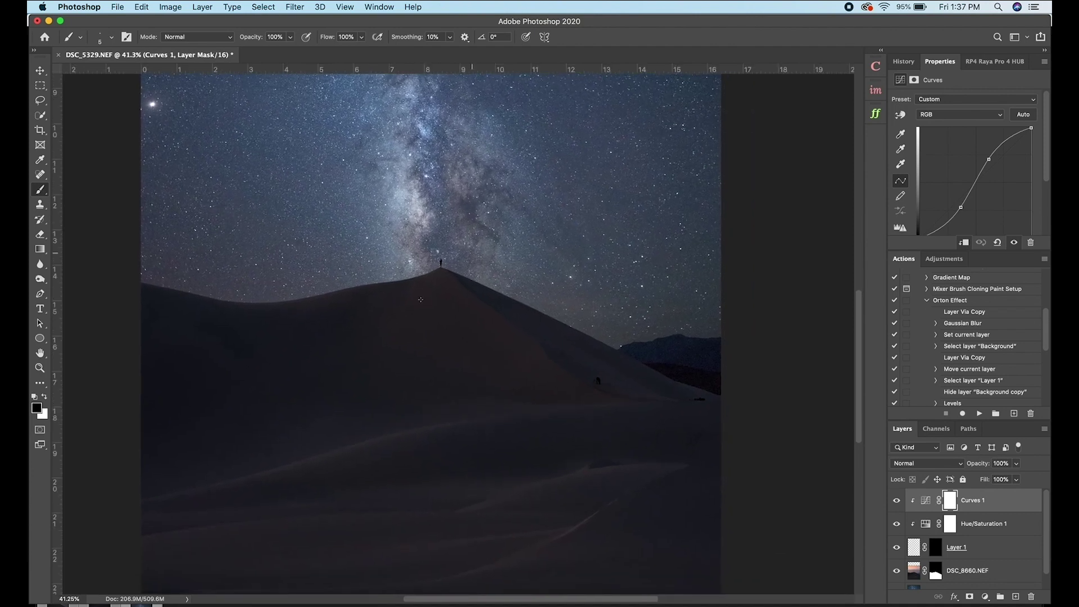
left_click(40, 294)
scroll(415, 318, "up", 8)
scroll(416, 317, "up", 4)
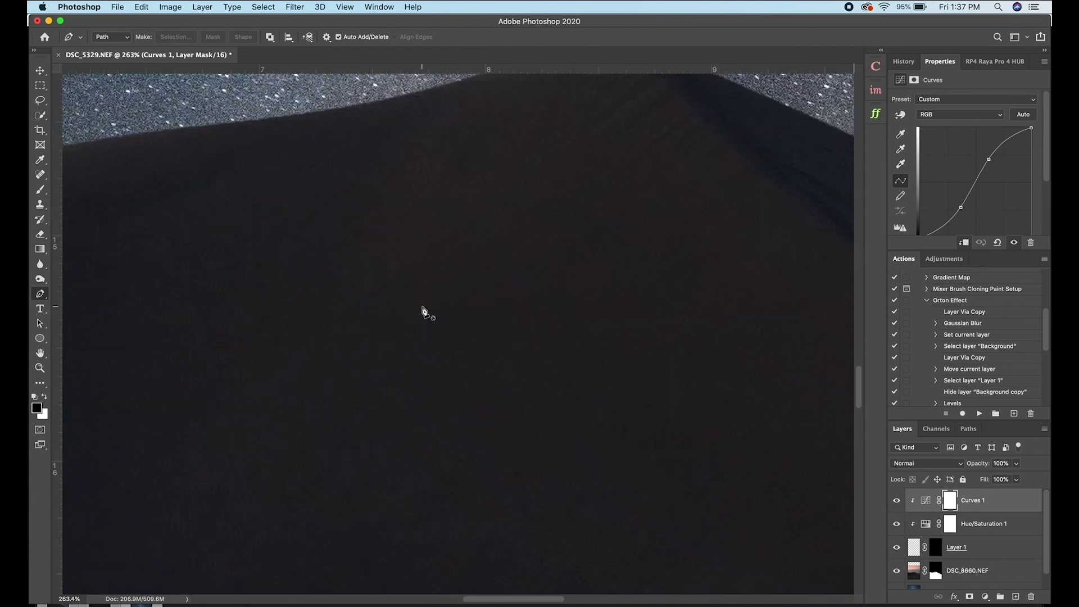
scroll(420, 312, "down", 4)
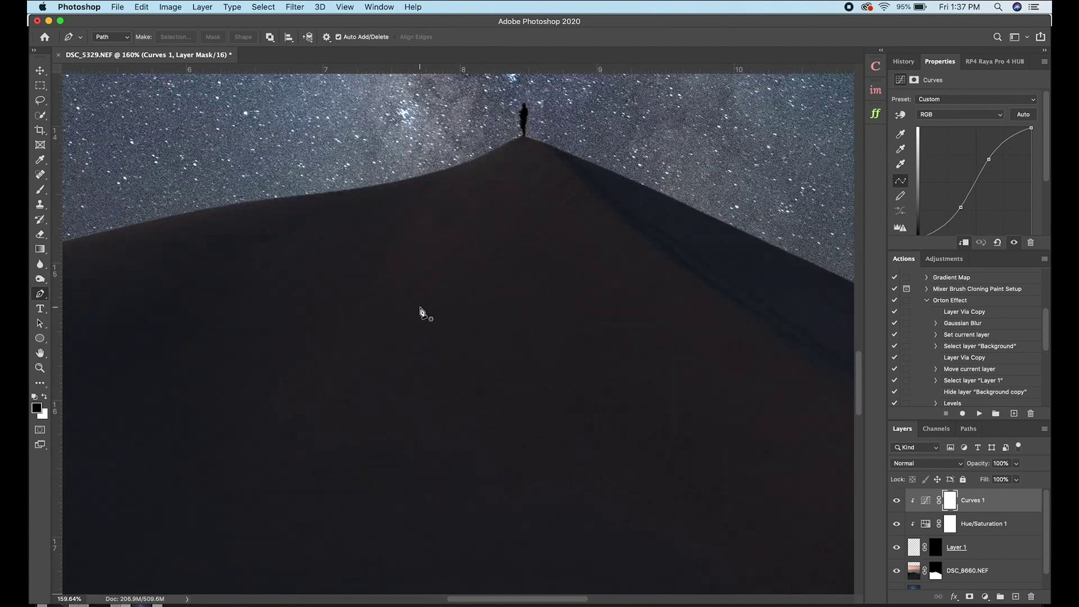
left_click(503, 150)
scroll(457, 301, "down", 8)
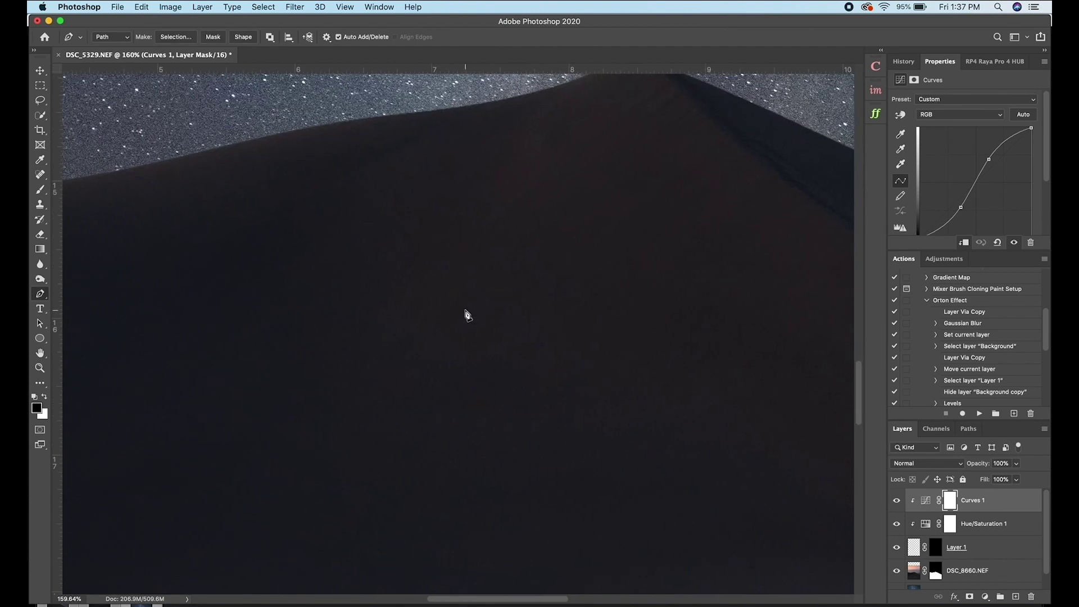
scroll(442, 456, "up", 3)
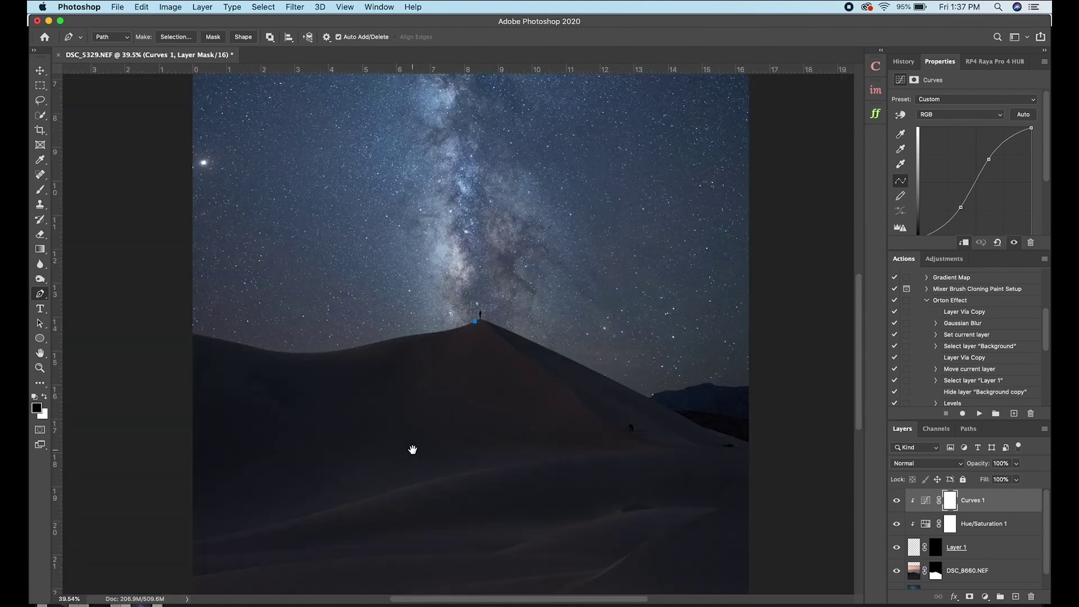
left_click_drag(413, 449, 450, 416)
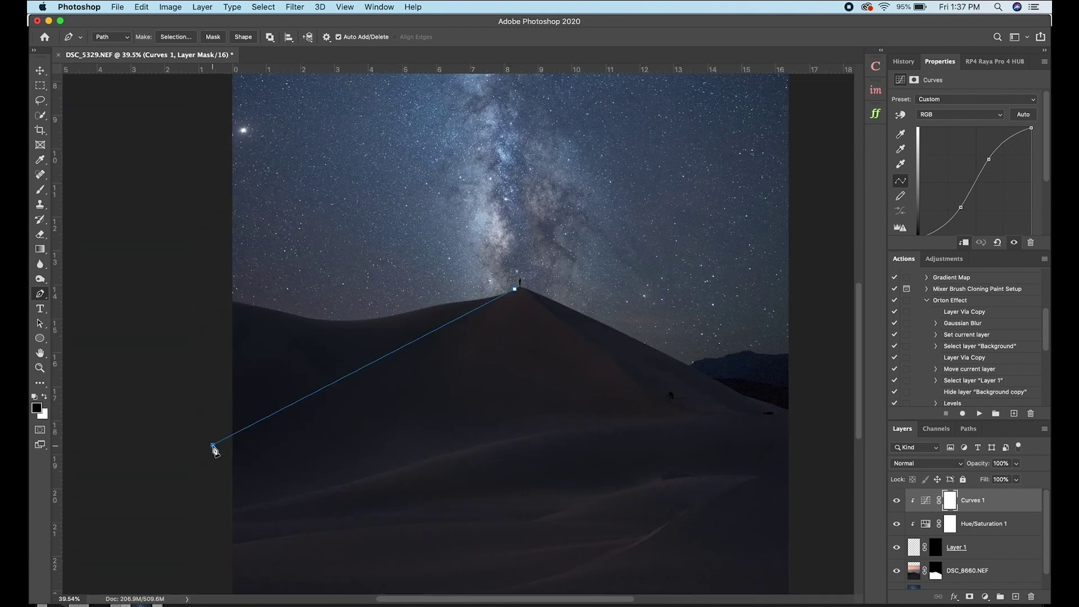
left_click_drag(213, 445, 206, 448)
left_click_drag(111, 520, 78, 499)
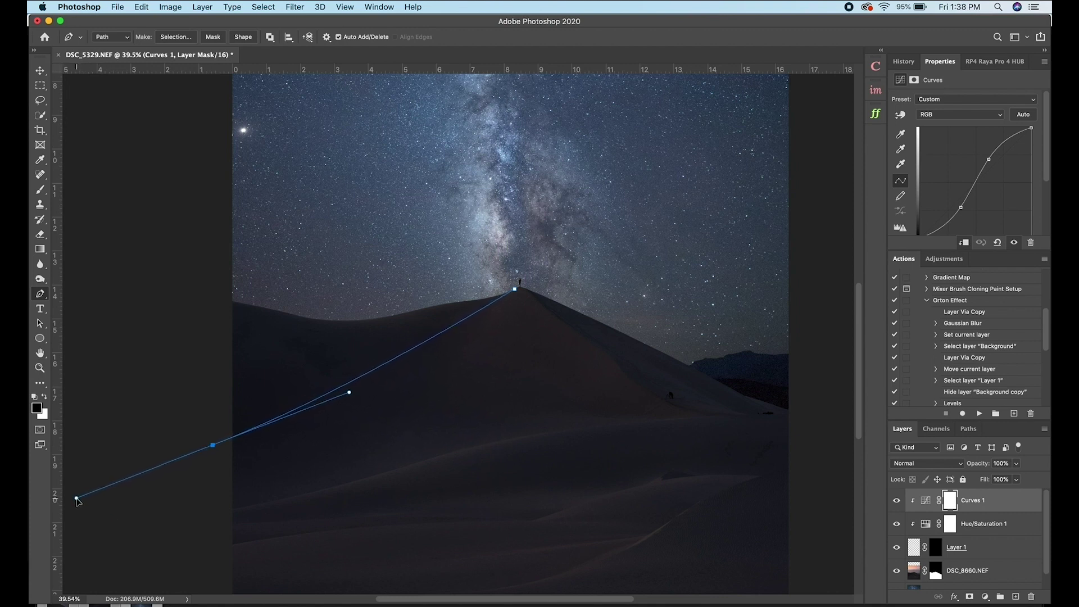
left_click(155, 266)
left_click(165, 217)
left_click(266, 216)
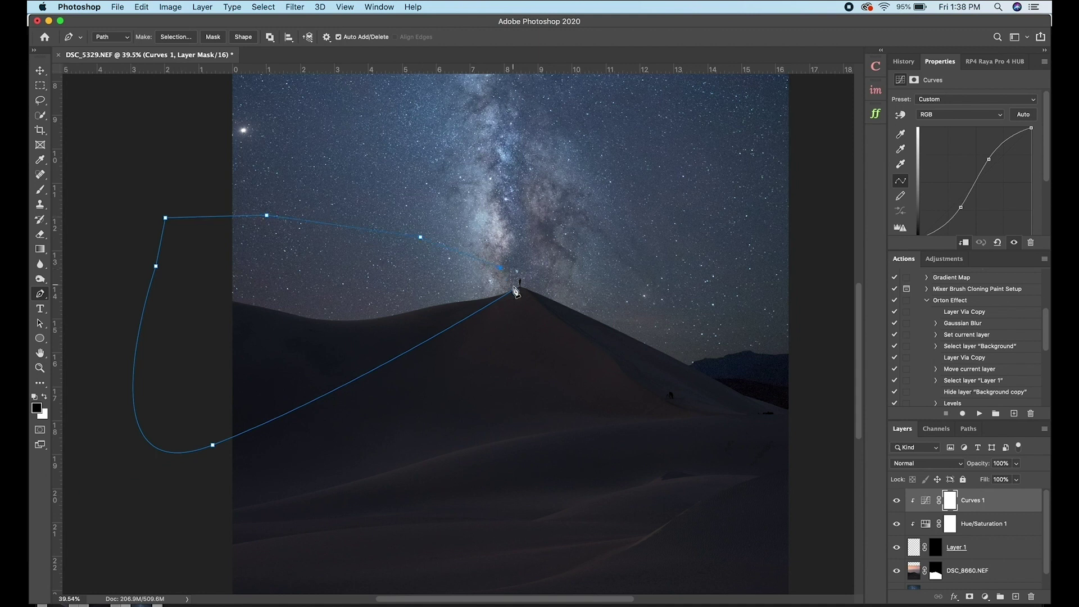
Convert the path over the left slope into a new anti-aliased selection with a 1-pixel feather radius
right_click(334, 353)
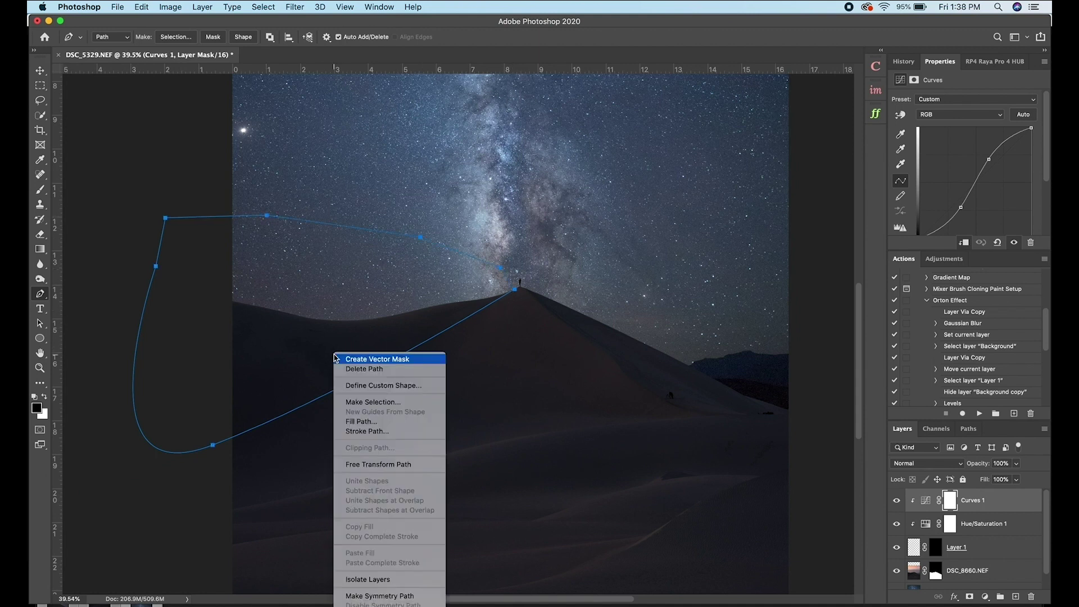
left_click(364, 402)
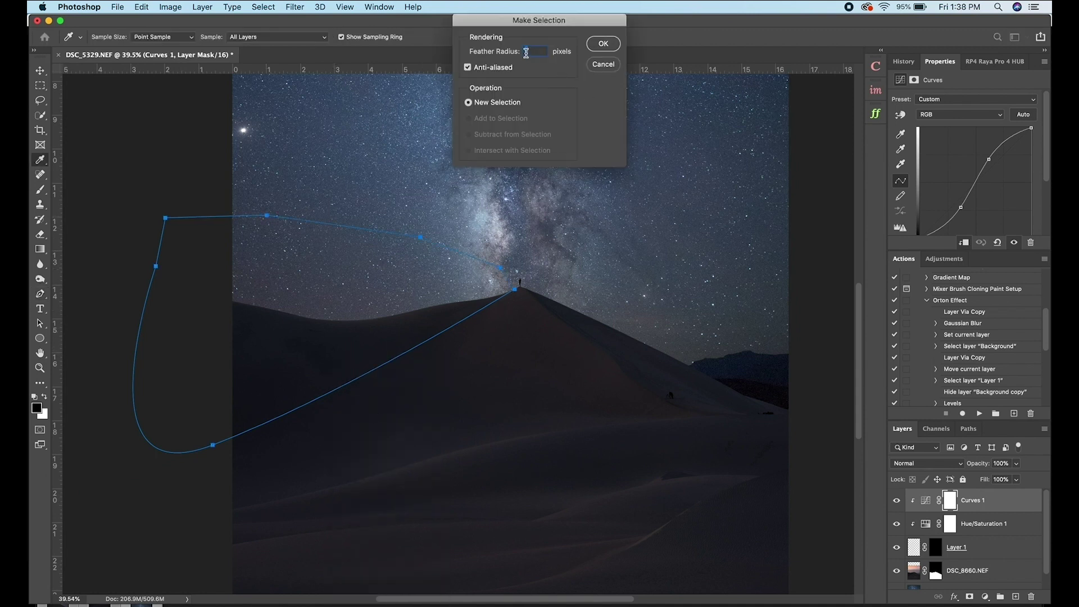
left_click_drag(549, 32, 537, 107)
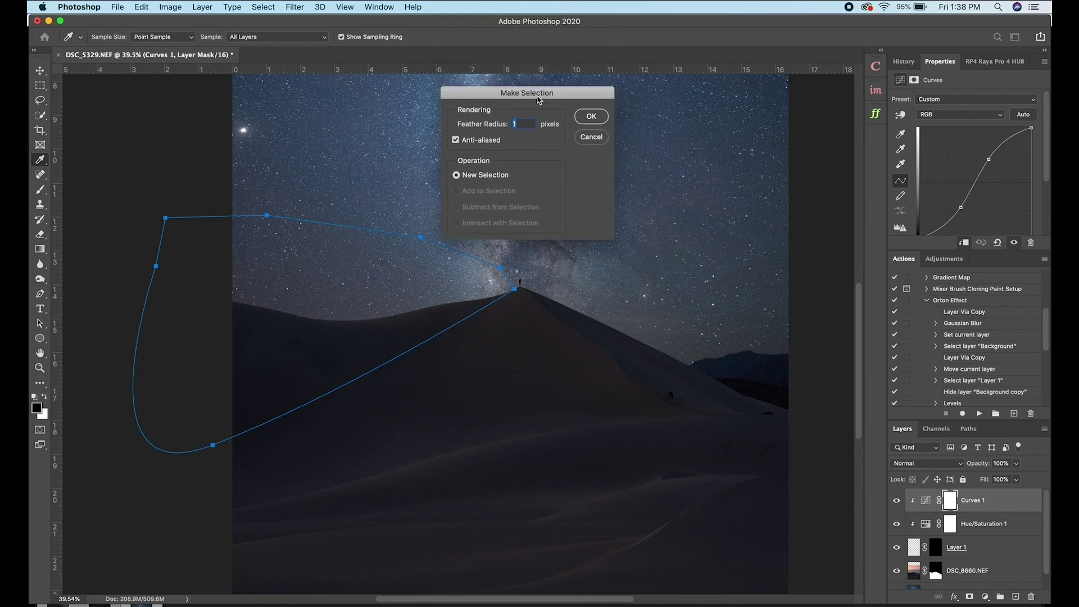
left_click(596, 120)
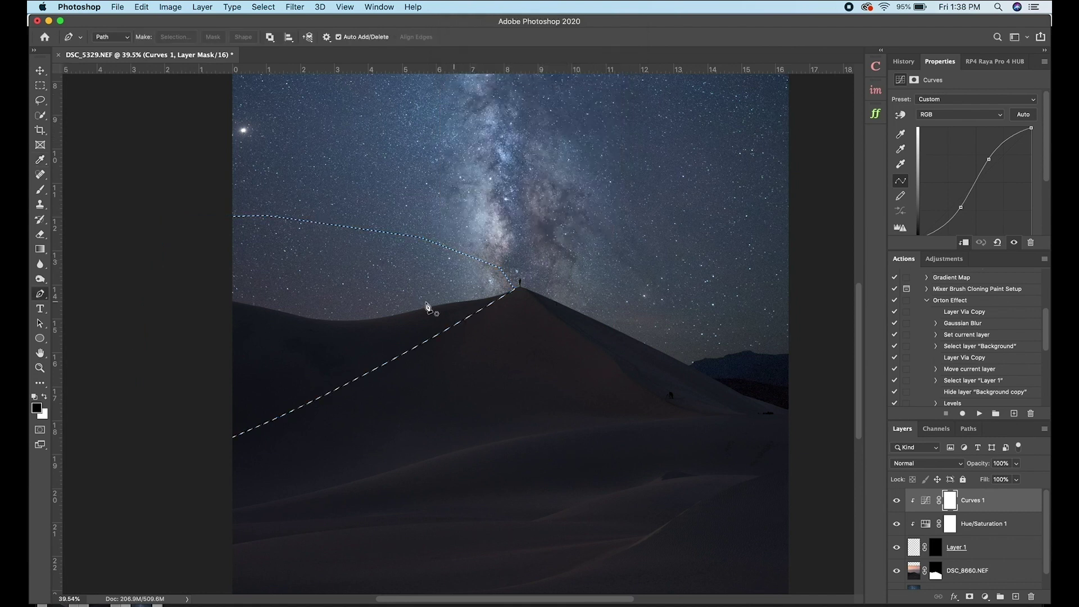
Paint black on DSC_8660.NEF's mask inside the selection with a size 900 brush, hiding the dune's left shoulder, and deselect
scroll(932, 547, "down", 1)
left_click(935, 554)
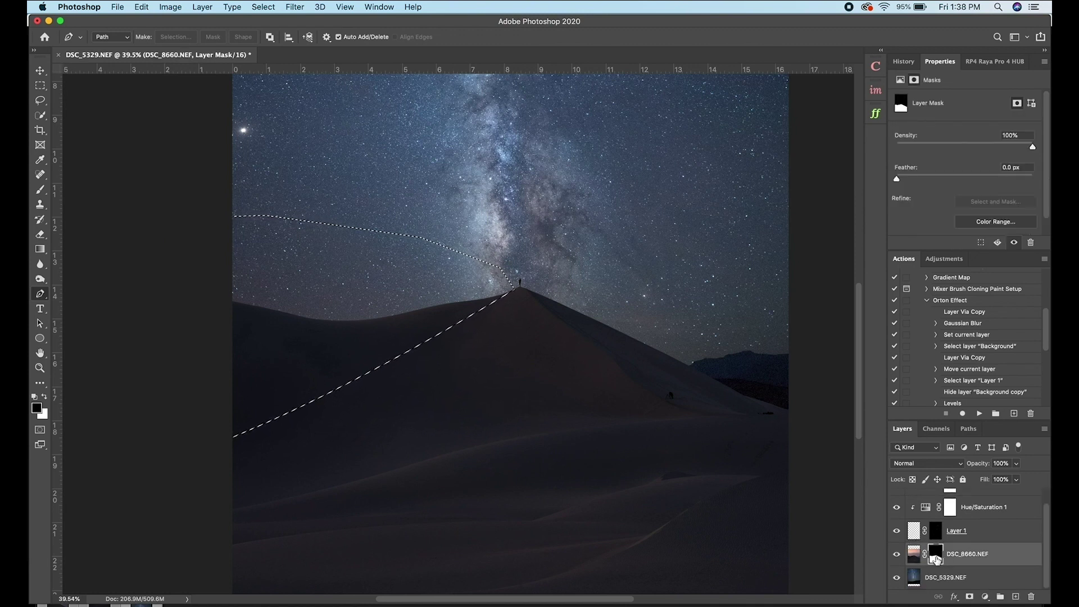
key("b")
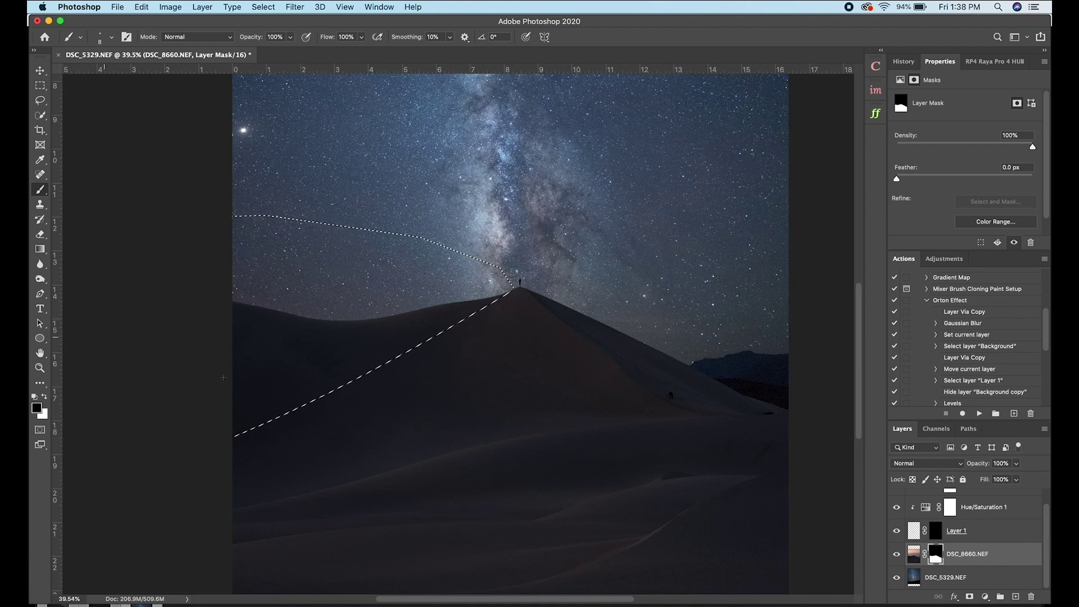
key("bracketright")
key("bracketright")
key("bracketright")
key("bracketright")
key("bracketright")
key("bracketright")
key("bracketright")
key("bracketright")
key("bracketright")
key("bracketright")
key("bracketright")
key("bracketright")
key("bracketright")
mouse_move(302, 372)
left_mouse_down()
mouse_move(262, 390)
mouse_move(264, 412)
mouse_move(226, 341)
mouse_move(228, 315)
mouse_move(401, 321)
mouse_move(334, 331)
mouse_move(367, 362)
mouse_move(481, 312)
mouse_move(320, 373)
left_mouse_up()
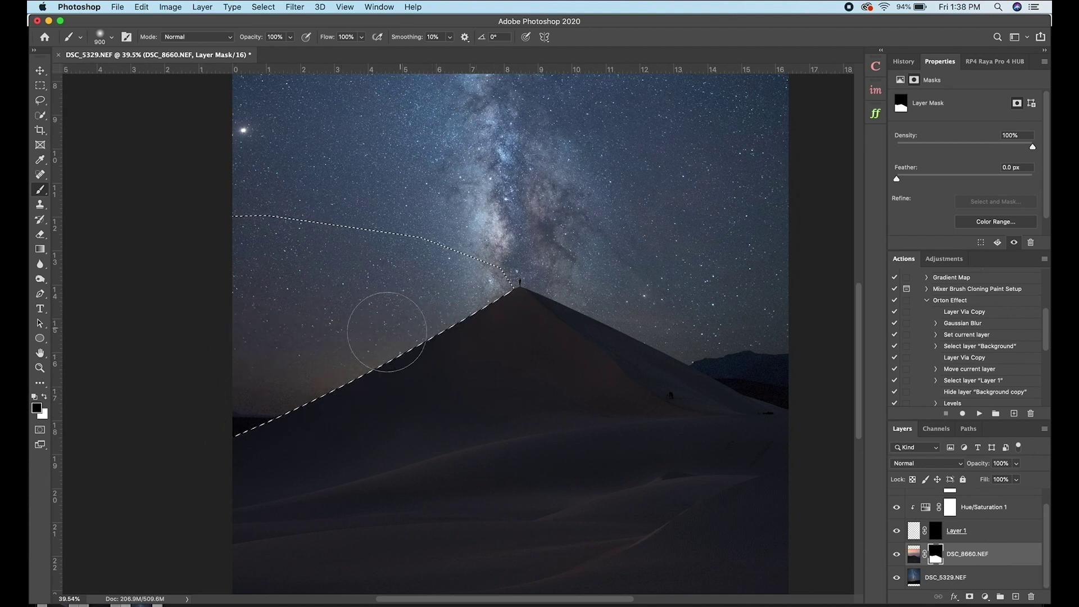
scroll(409, 354, "up", 3)
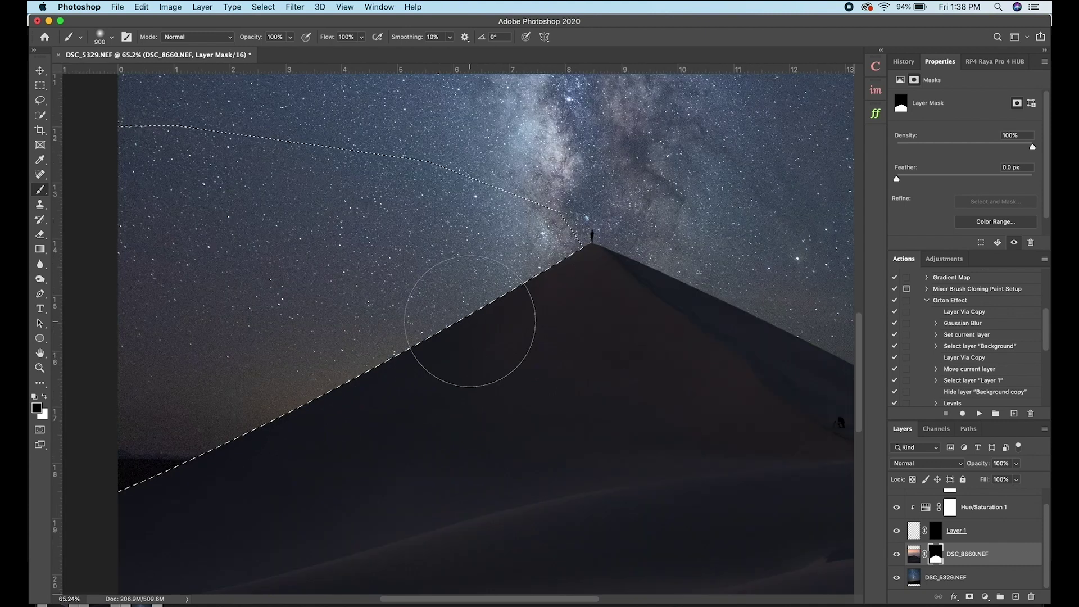
mouse_move(309, 365)
left_mouse_down()
mouse_move(129, 423)
mouse_move(118, 402)
mouse_move(161, 425)
left_mouse_up()
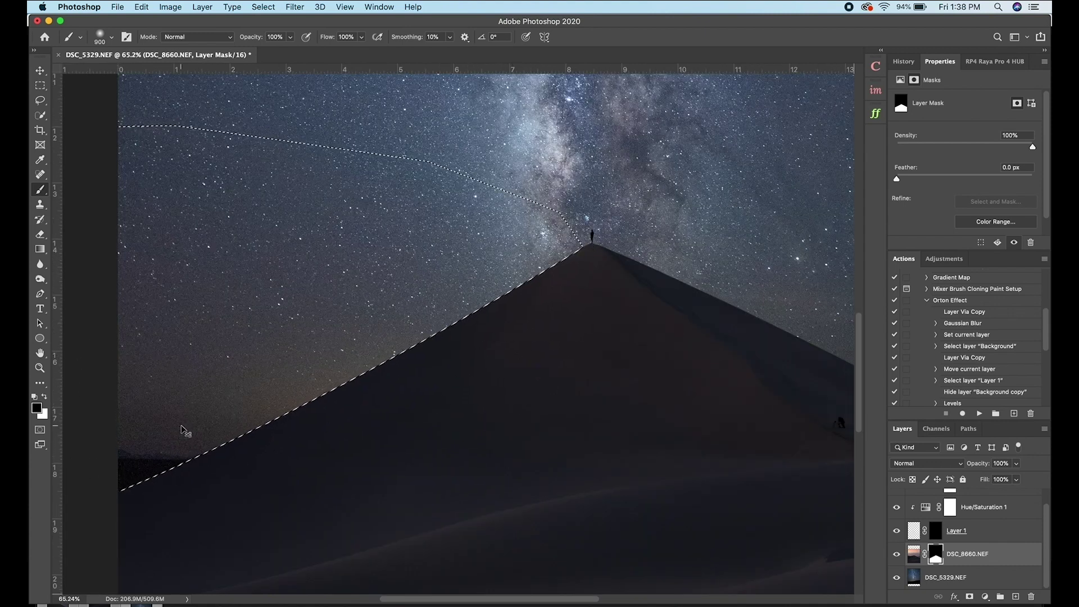
key("super+d")
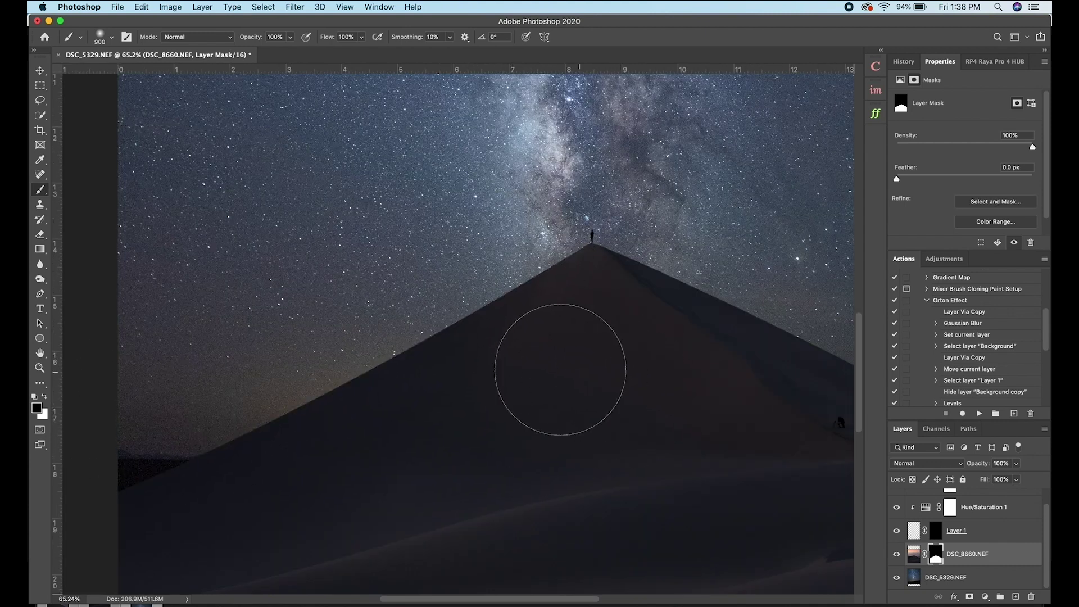
Draw a closed Pen path from just right of the peak down the right slope, beyond the canvas edge and back over the sky
scroll(558, 317, "up", 5)
left_click_drag(692, 298, 503, 373)
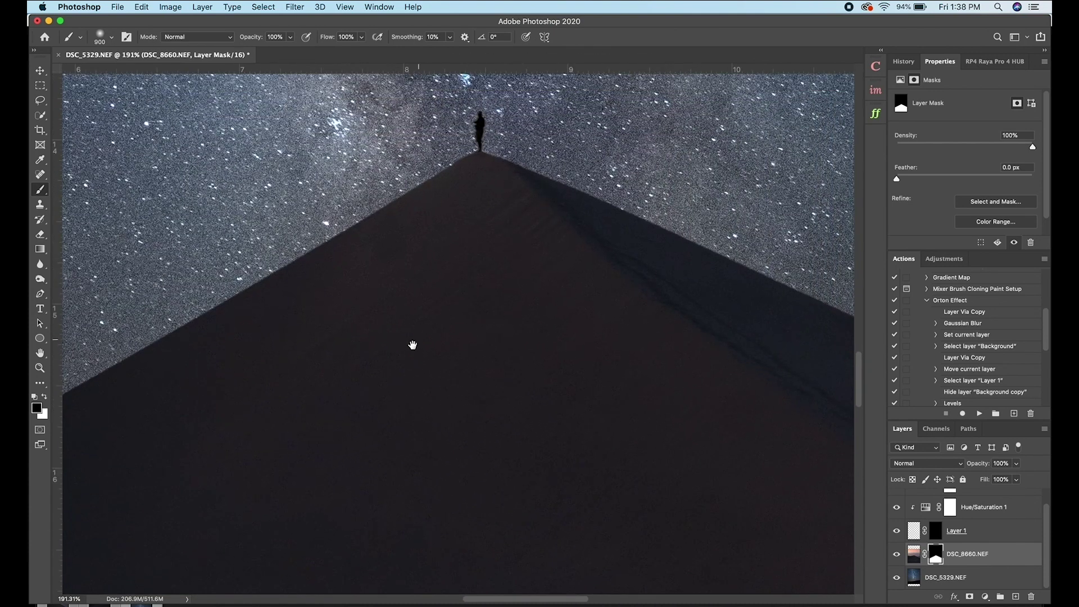
mouse_move(412, 344)
left_mouse_down()
mouse_move(730, 329)
mouse_move(149, 289)
mouse_move(733, 318)
left_mouse_up()
key("super+0")
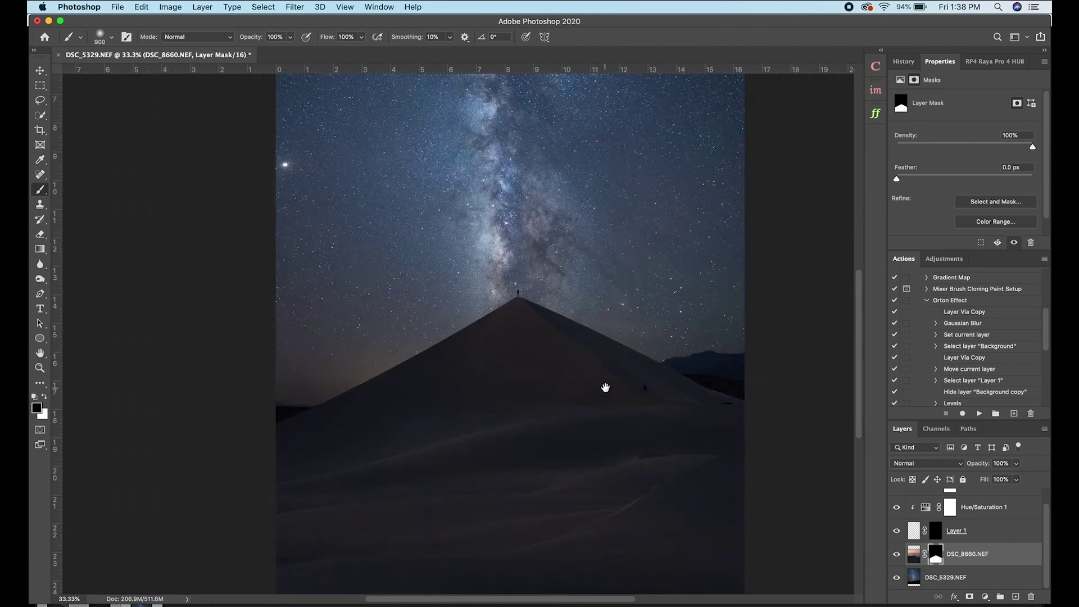
left_click_drag(604, 385, 494, 344)
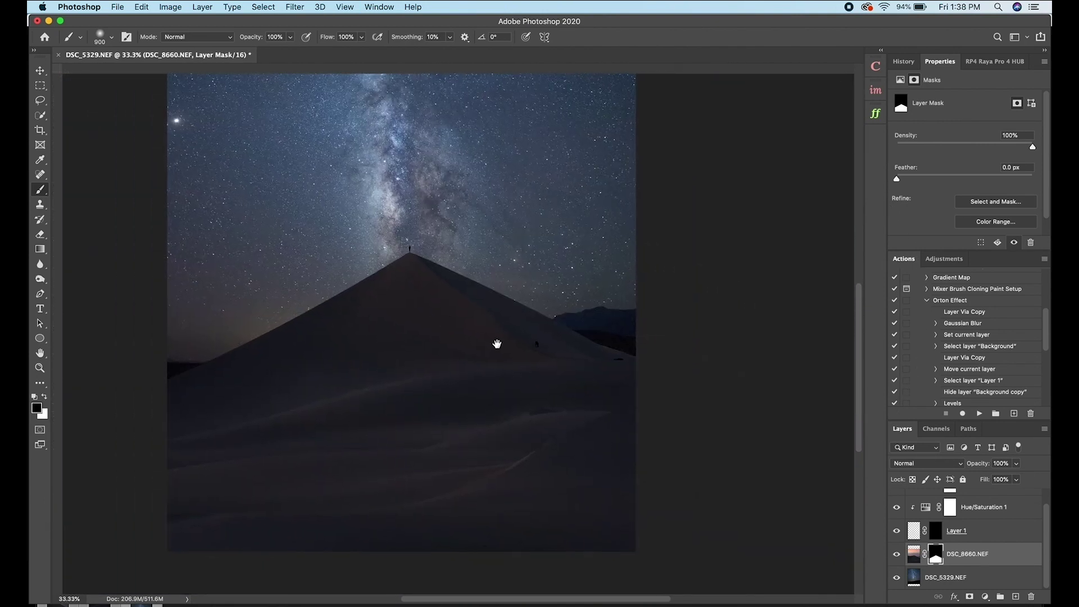
left_click(40, 293)
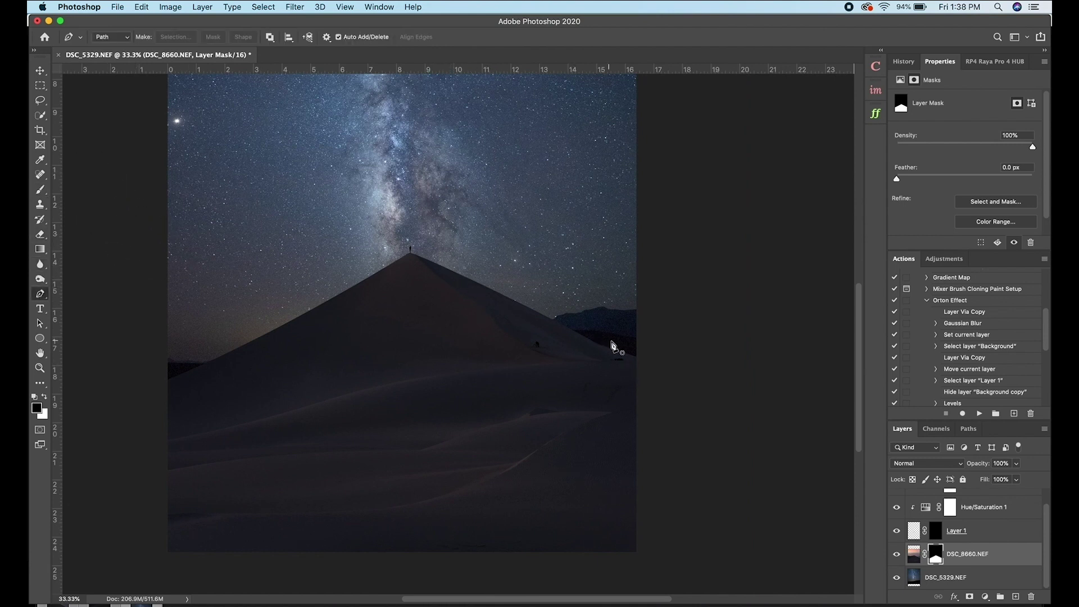
scroll(614, 344, "up", 3)
scroll(303, 258, "up", 3)
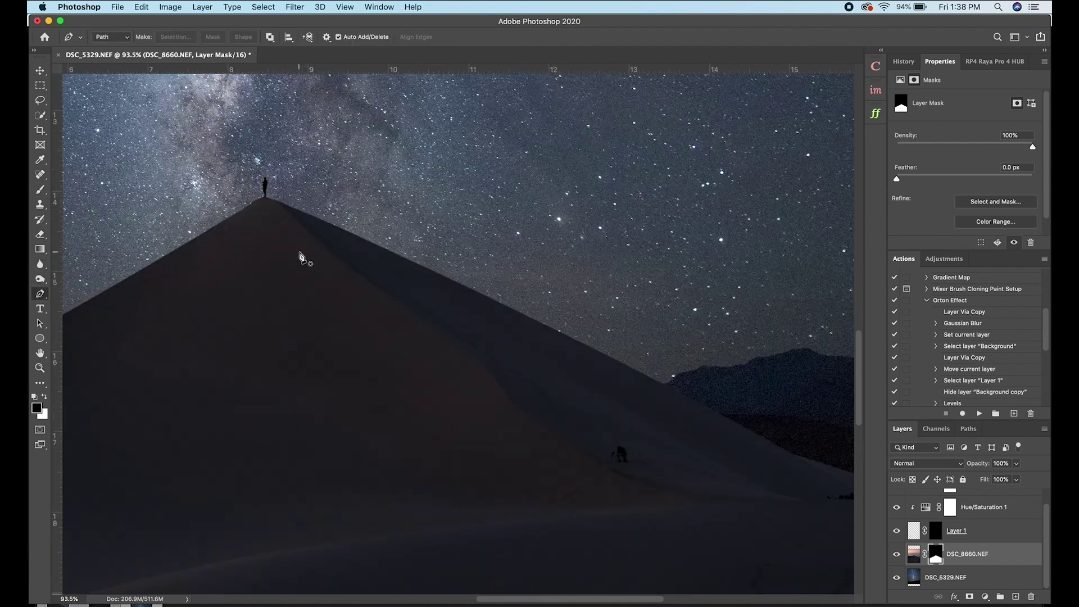
scroll(290, 214, "up", 2)
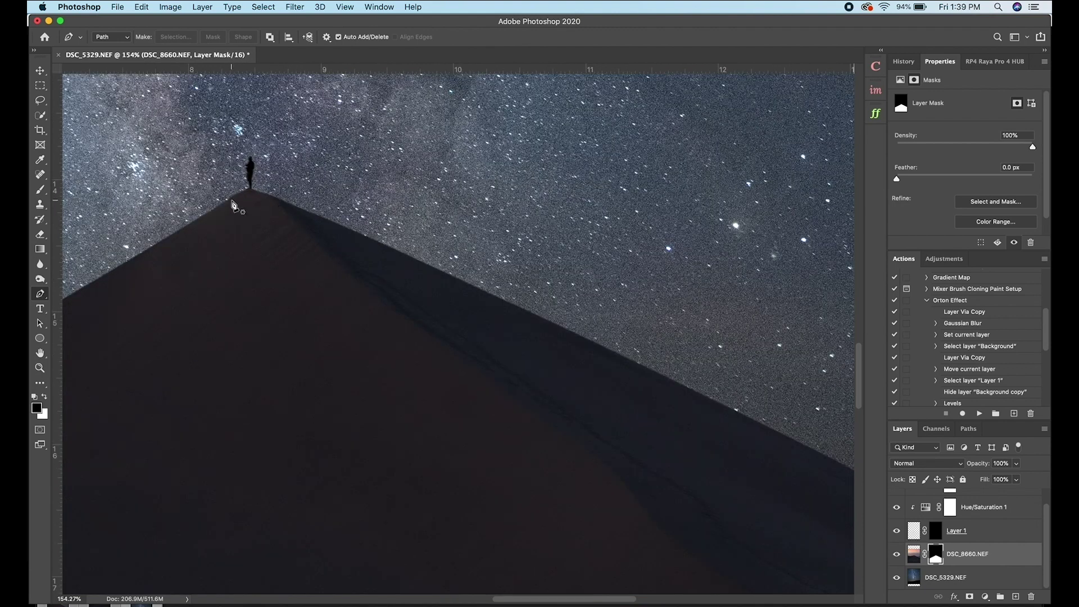
left_click(279, 200)
scroll(669, 433, "down", 3)
scroll(669, 433, "right", 5)
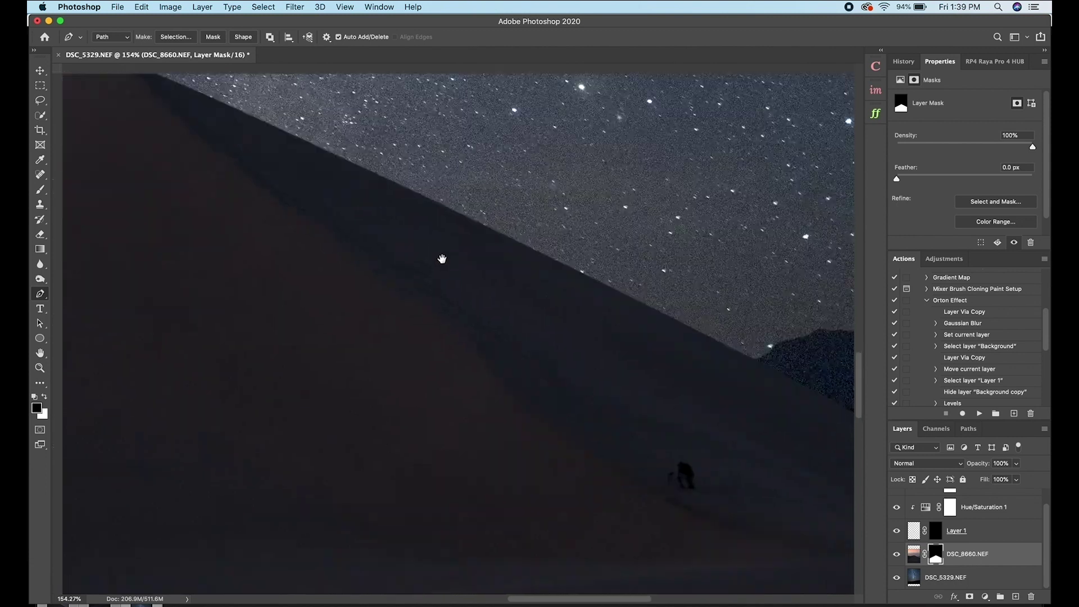
scroll(608, 338, "down", 3)
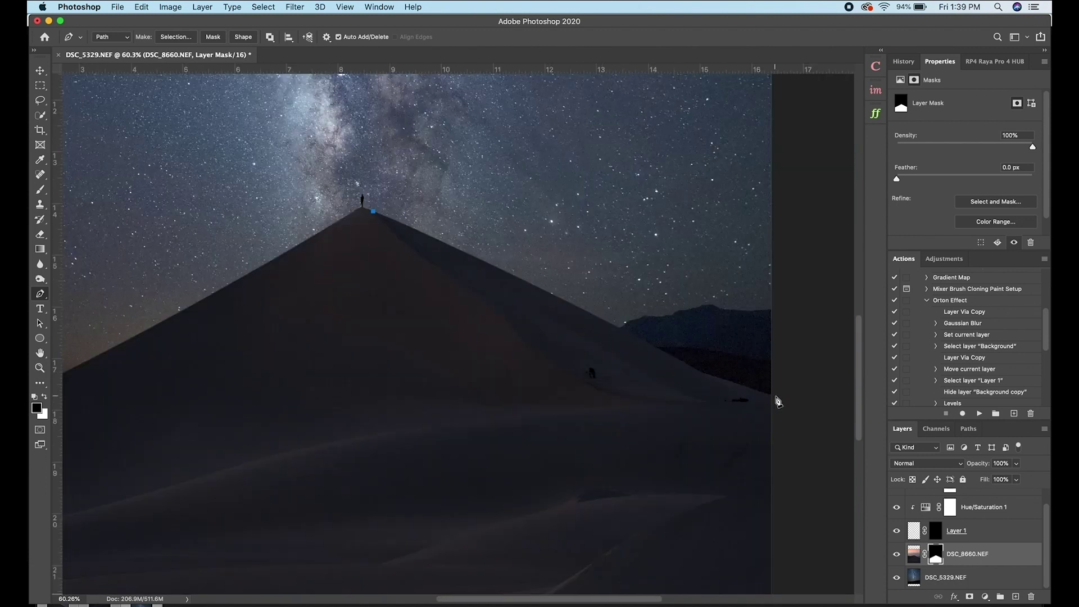
left_click_drag(778, 401, 827, 409)
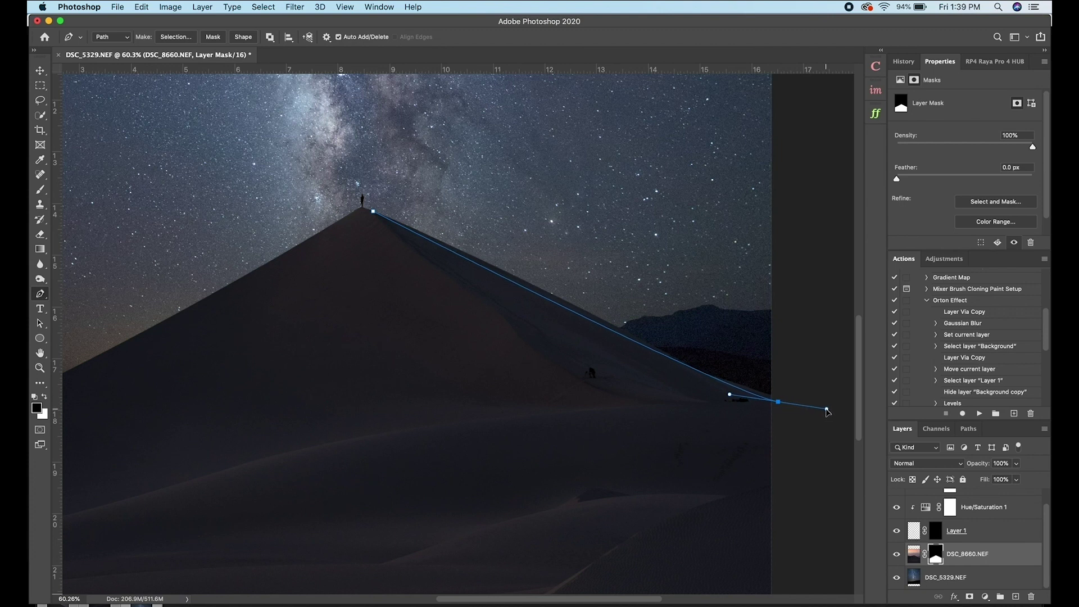
left_click_drag(835, 356, 831, 220)
left_click(831, 219)
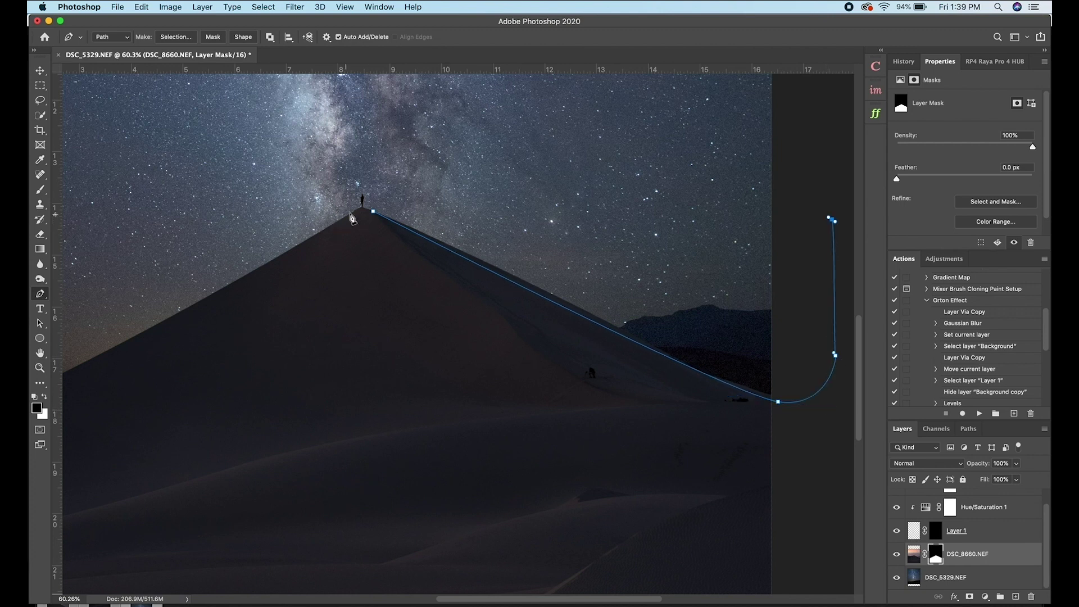
left_click(374, 211)
Turn the right-slope path into a selection, paint black inside it on DSC_8660.NEF's mask with the size 900 brush, and deselect
right_click(499, 235)
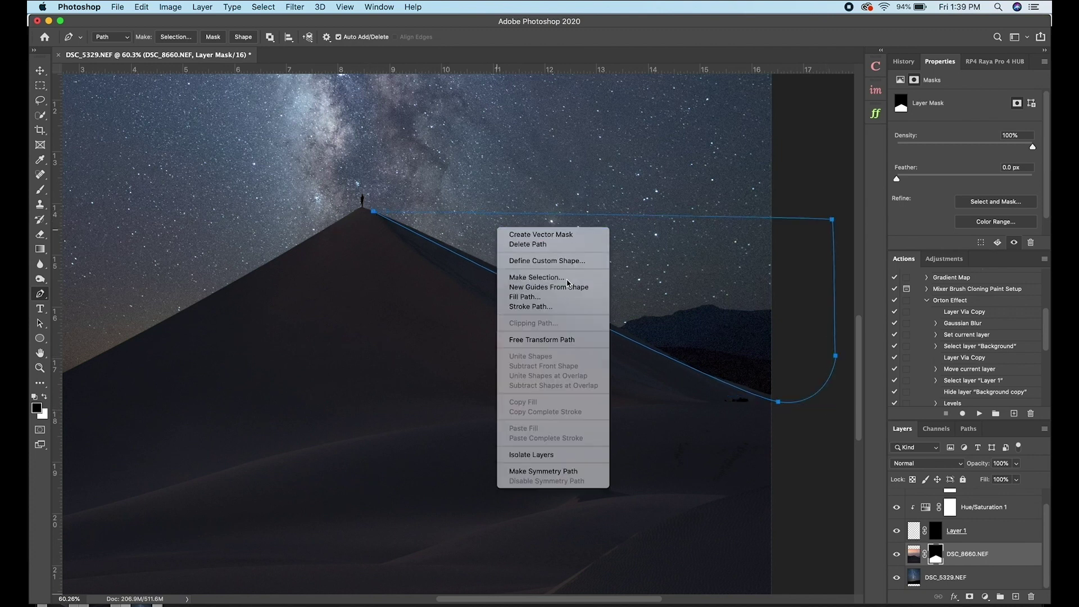
left_click(567, 282)
key("Return")
key("b")
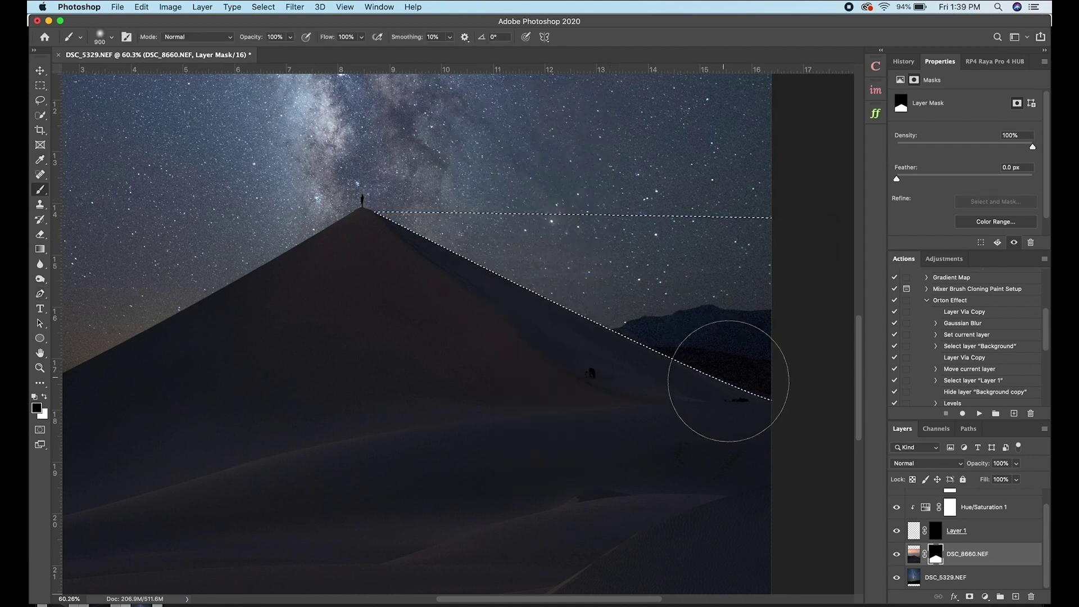
key("super+d")
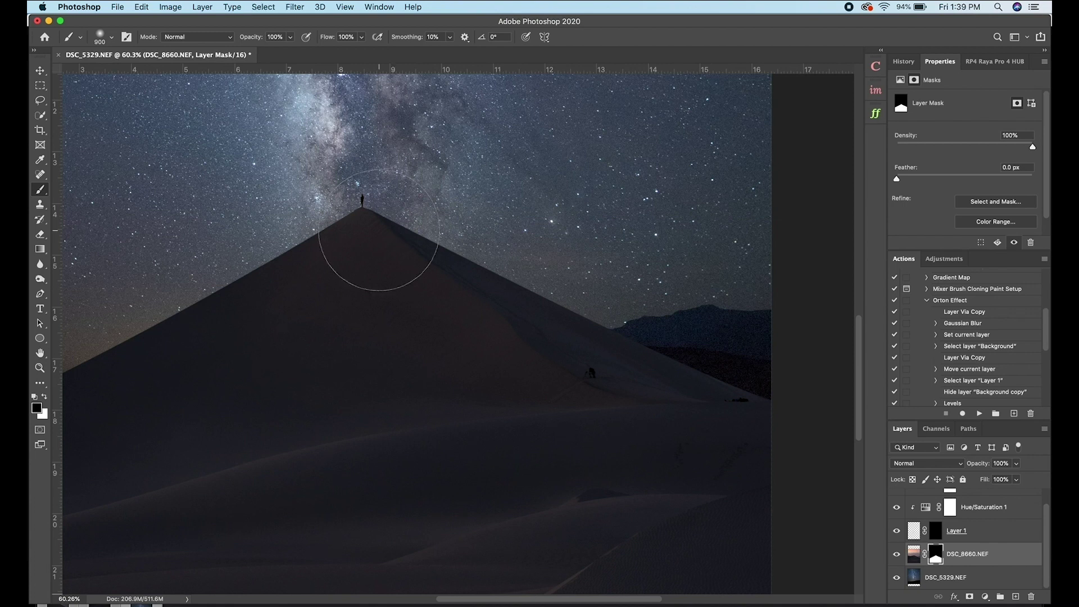
Draw a small triangular Pen path around the bump just right of the peak, from the right slope to the person's feet and into the sky
scroll(382, 230, "up", 5)
left_click_drag(355, 230, 508, 296)
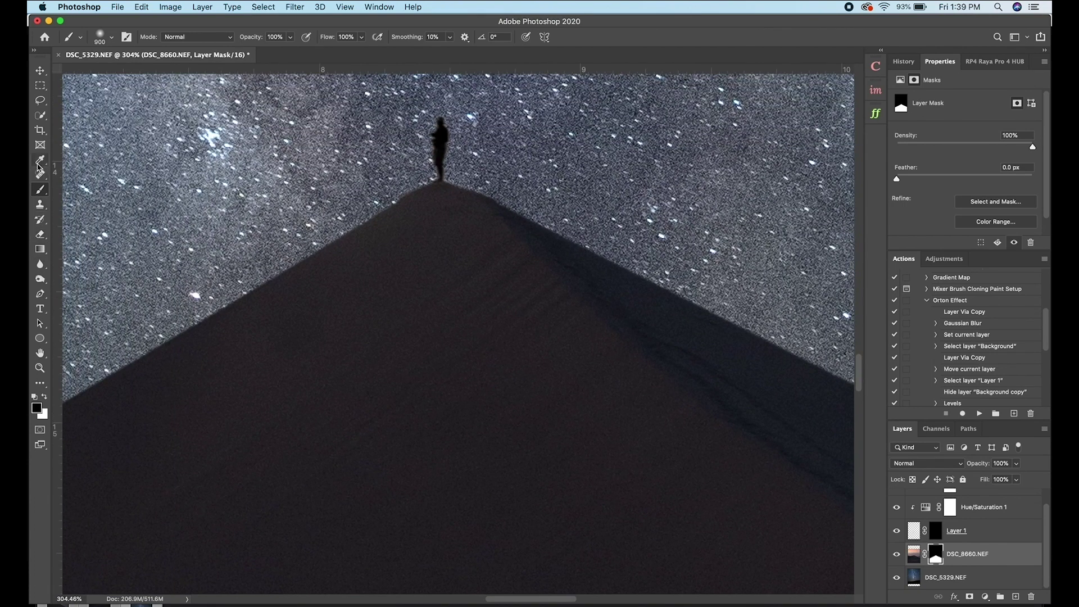
left_click(40, 294)
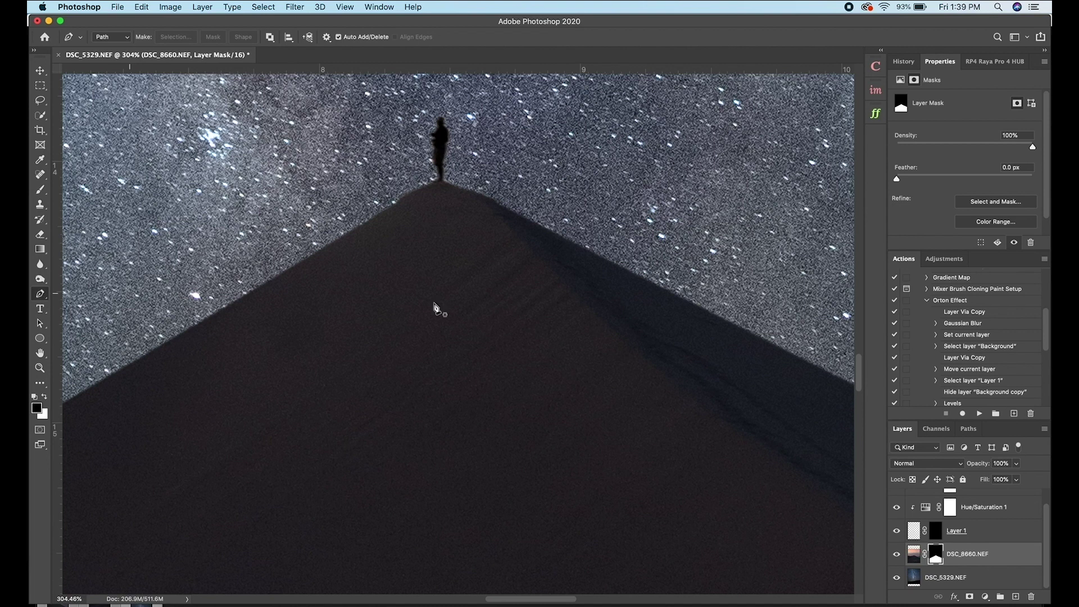
left_click(556, 235)
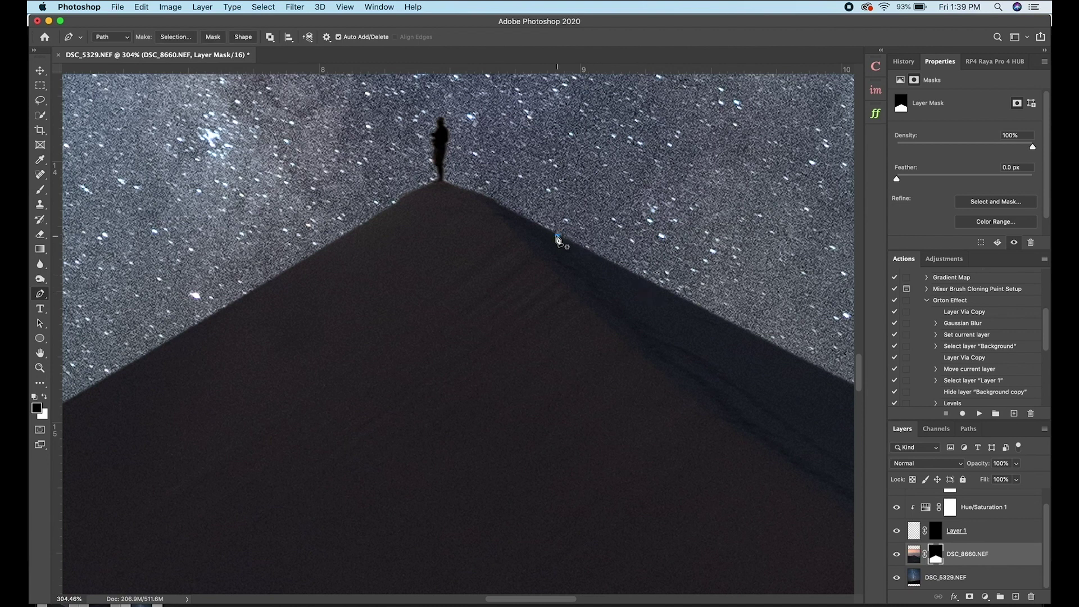
left_click(444, 180)
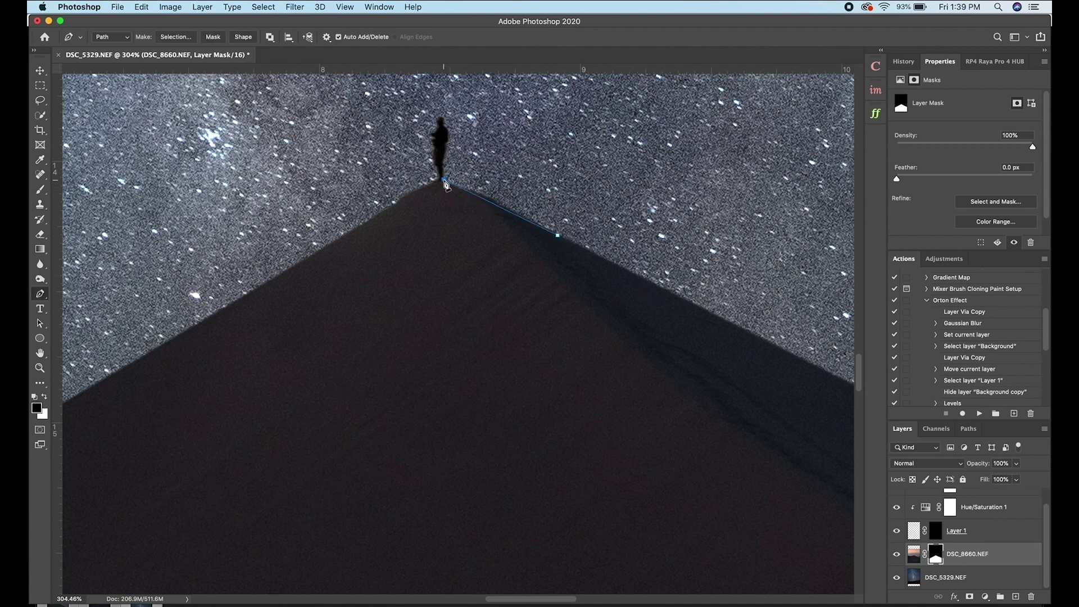
left_click(480, 163)
Hide the bump right of the peak by painting black on DSC_8660.NEF's mask inside a selection made from the path, and deselect
right_click(510, 182)
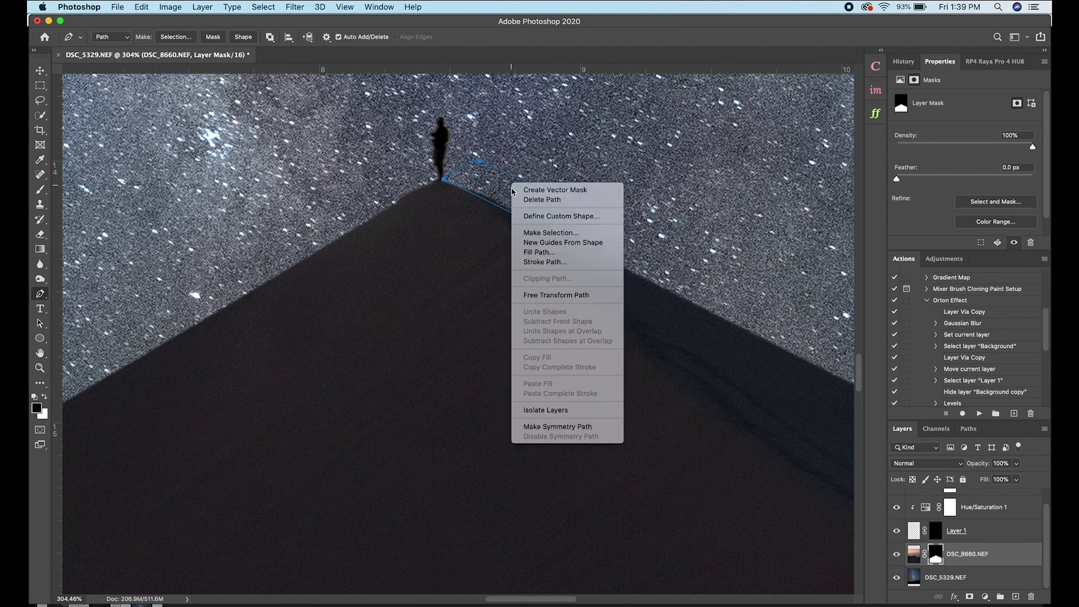
left_click(531, 232)
key("Return")
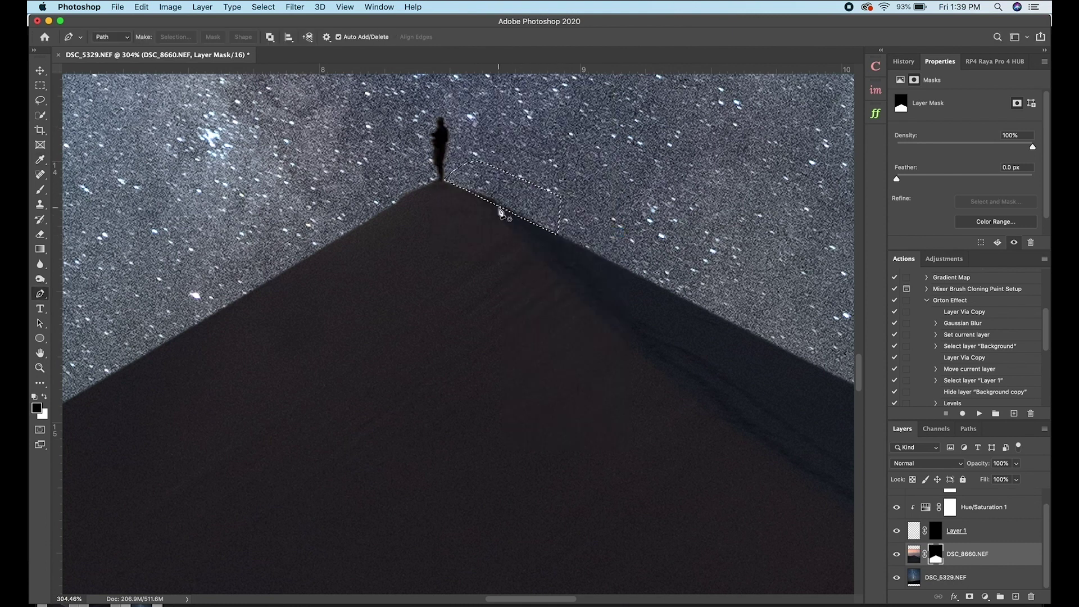
key("b")
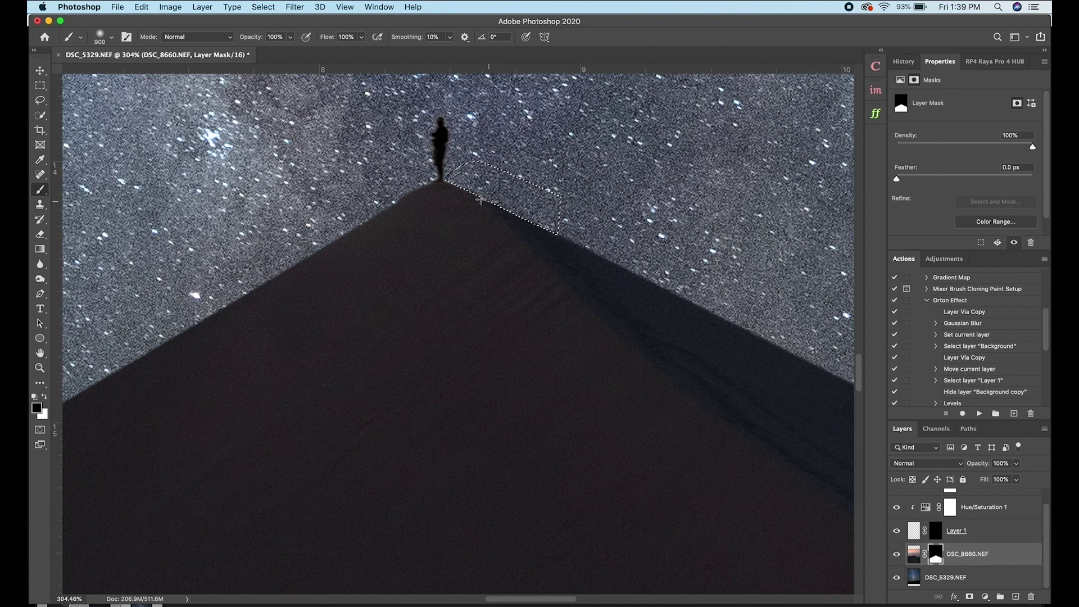
key("super+d")
Draw a closed Pen path around the bump just left of the peak, running along the left slope to the person's feet and through the sky
left_click(40, 294)
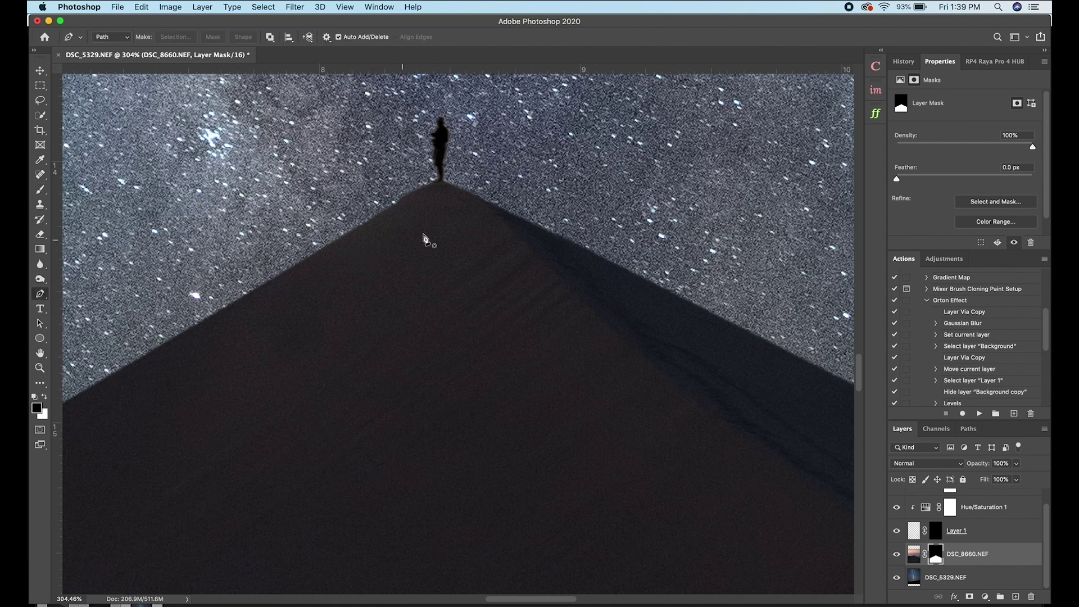
left_click(384, 209)
left_click(437, 182)
key("super+z")
left_click_drag(383, 212, 356, 219)
left_click_drag(374, 216, 374, 218)
left_click(332, 193)
left_click(398, 168)
left_click(433, 181)
Make an anti-aliased, 1-pixel-feather selection from the left path, paint black inside it on DSC_8660.NEF's mask, and deselect
right_click(414, 188)
left_click(431, 231)
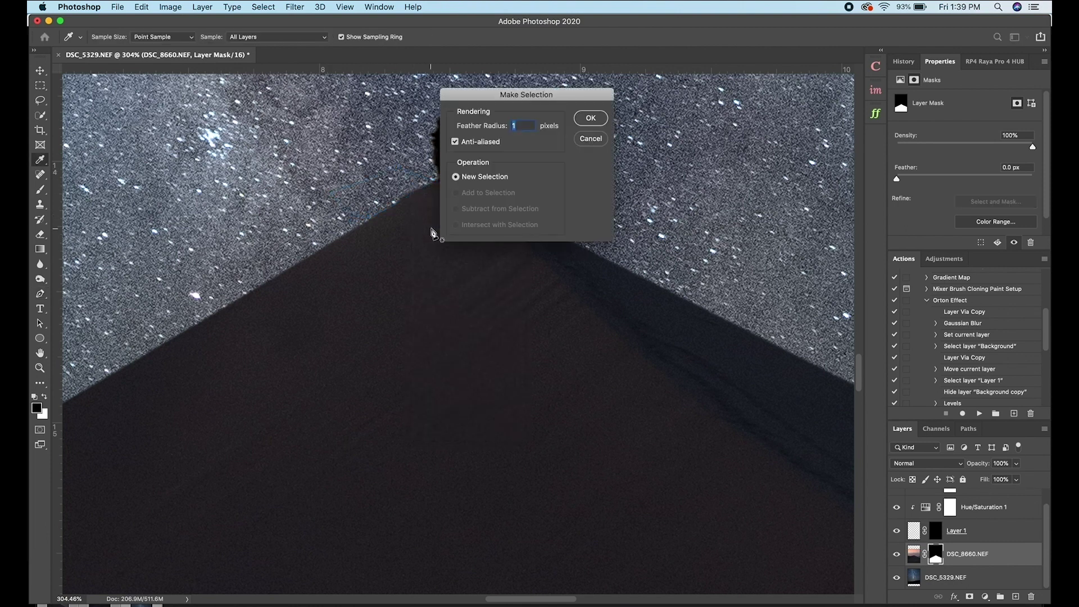
key("Return")
key("b")
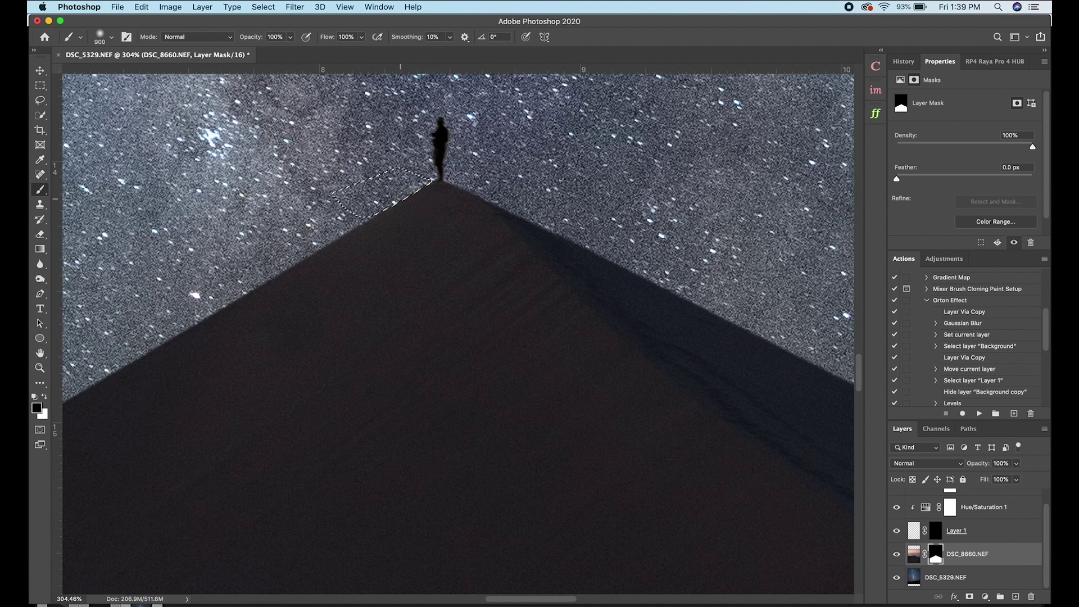
key("ctrl+d")
On the DSC_5329.NEF layer, marquee a rectangle about 4.26 by 5.15 in around the dark horizon at the canvas's left edge
scroll(464, 230, "down", 3)
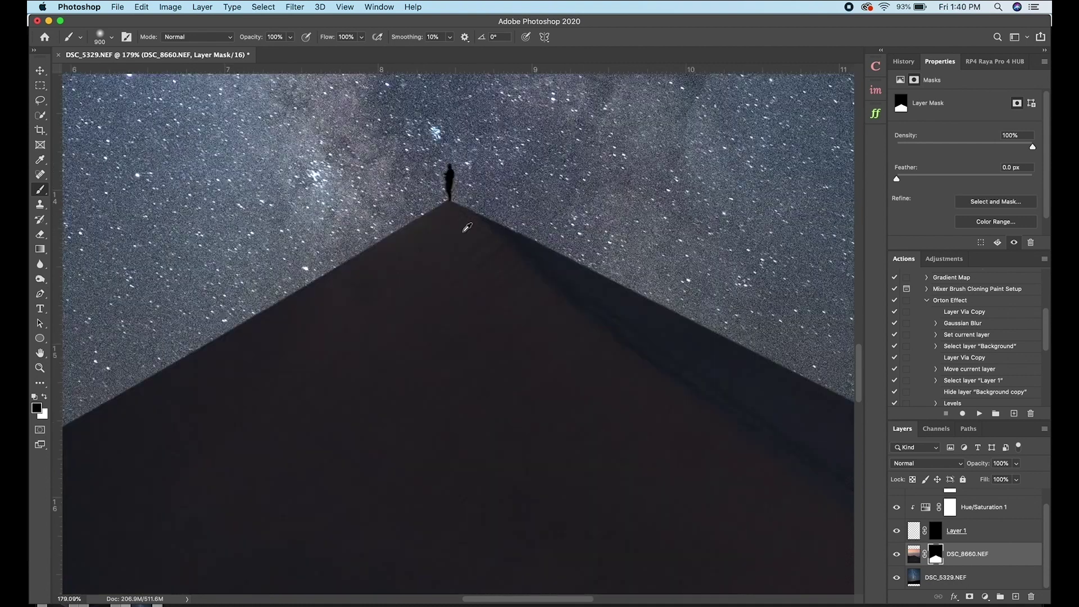
scroll(467, 228, "down", 10)
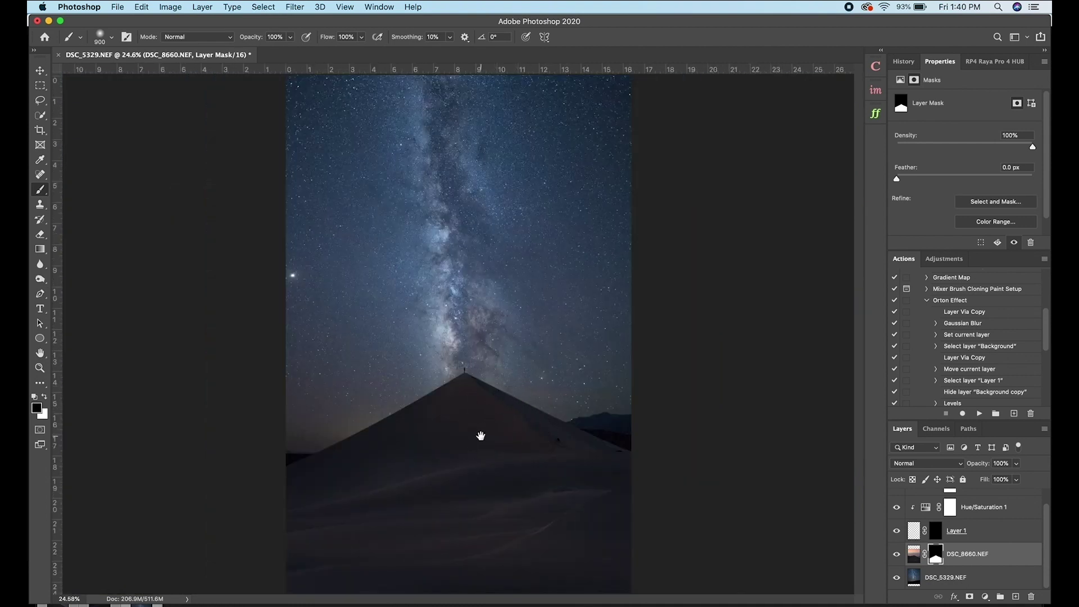
scroll(506, 365, "down", 2)
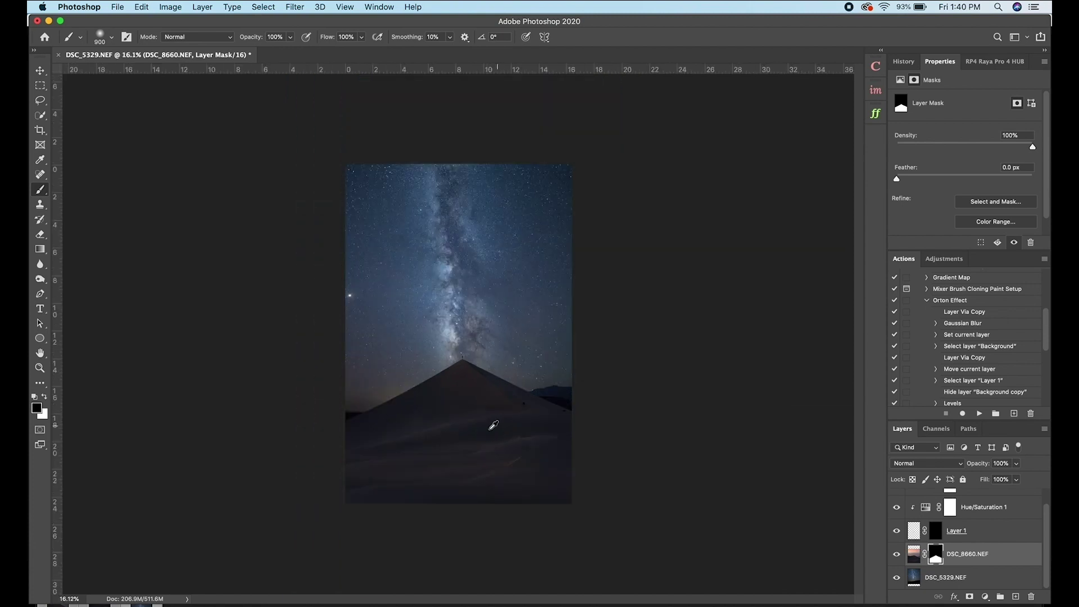
scroll(493, 425, "up", 5)
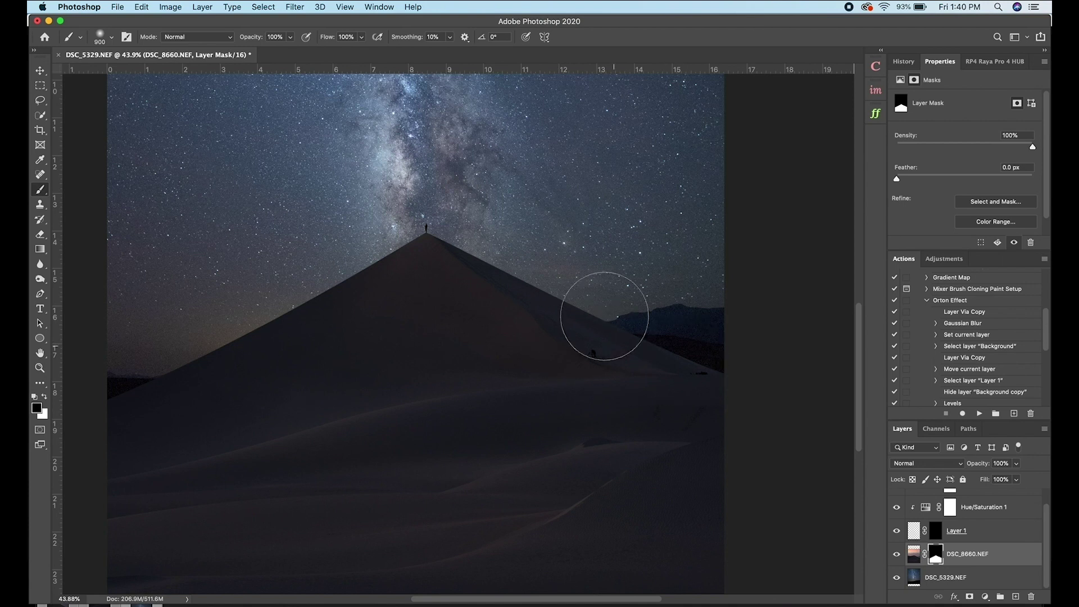
scroll(658, 353, "up", 2)
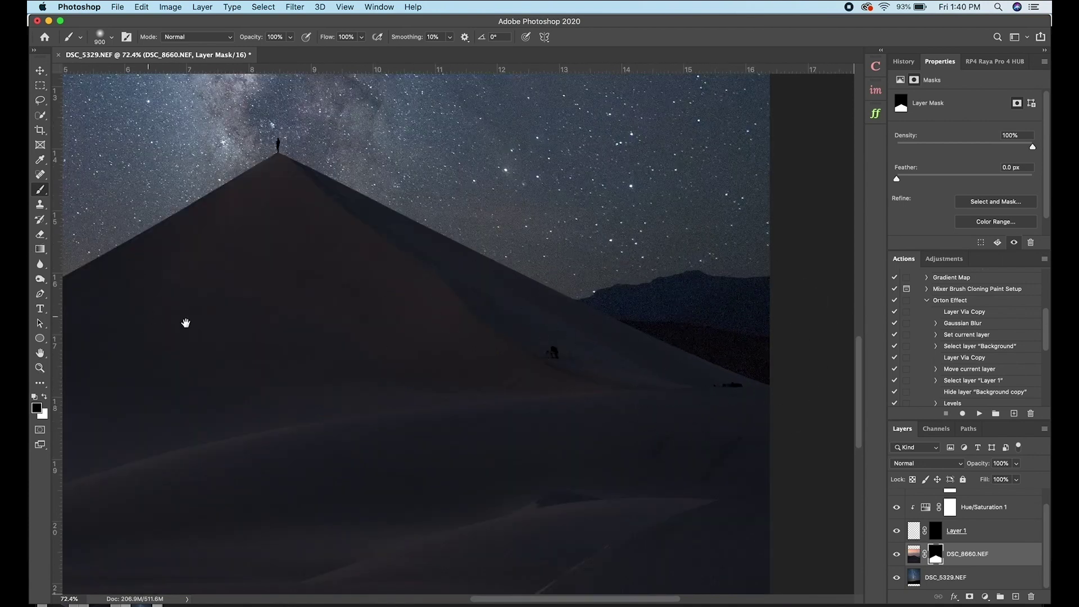
left_click_drag(185, 323, 563, 327)
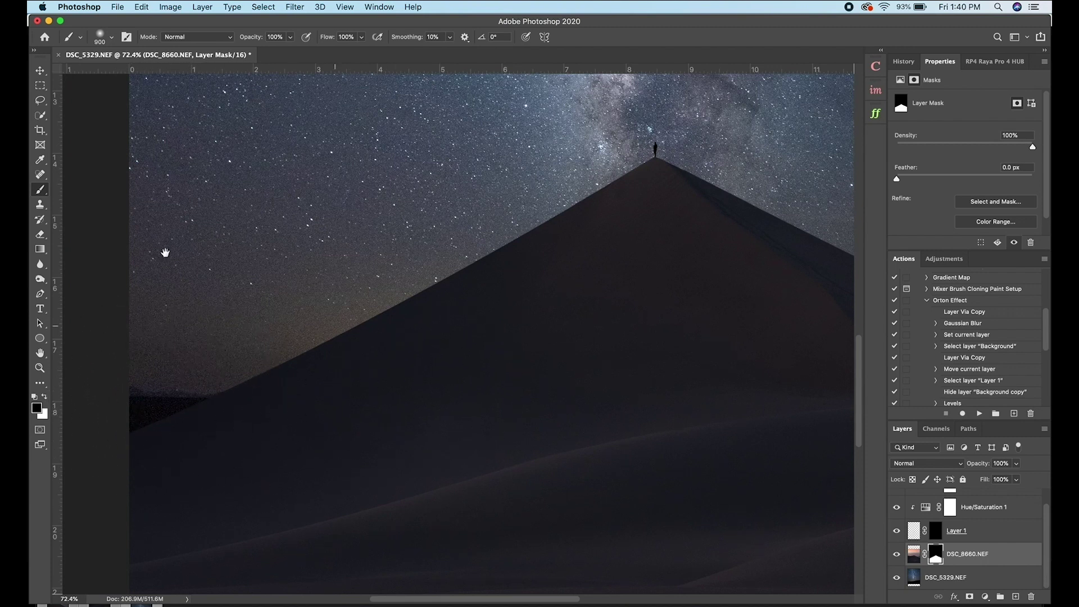
left_click(39, 90)
left_click_drag(217, 297, 313, 308)
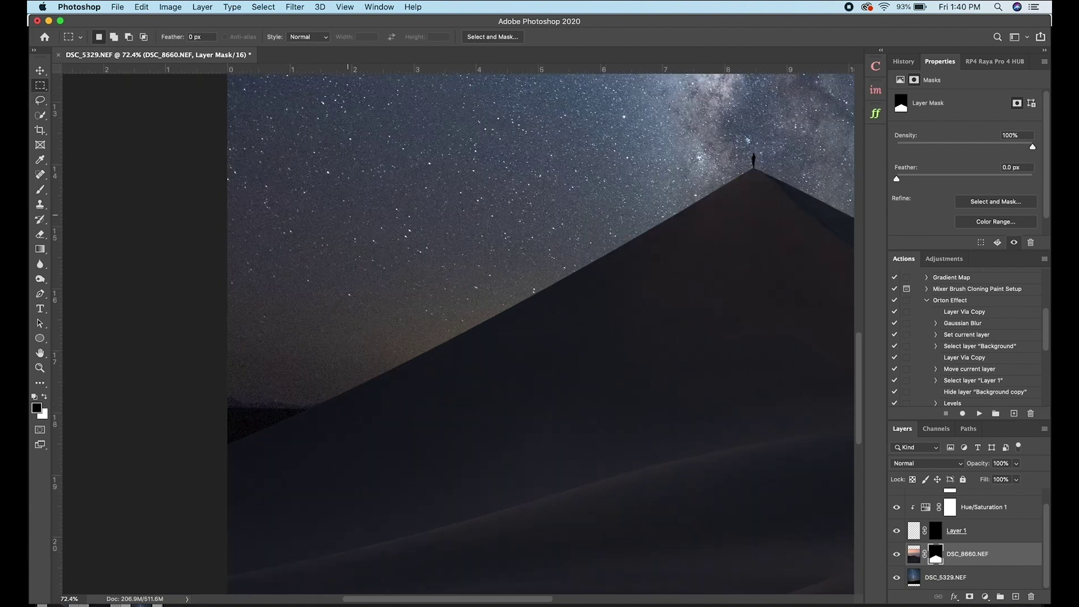
left_click(943, 581)
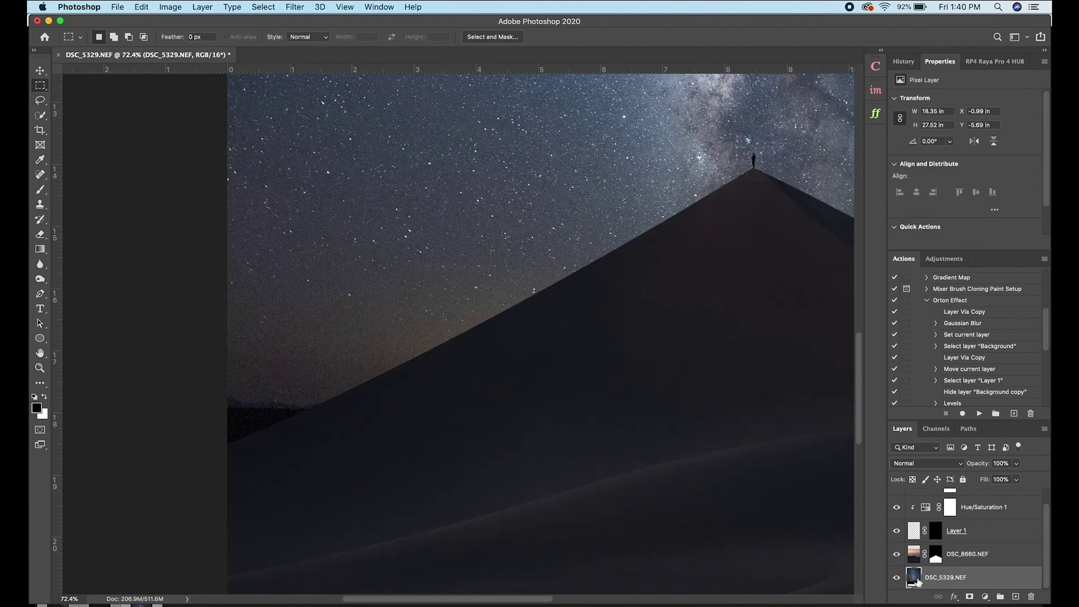
left_click_drag(146, 184, 450, 544)
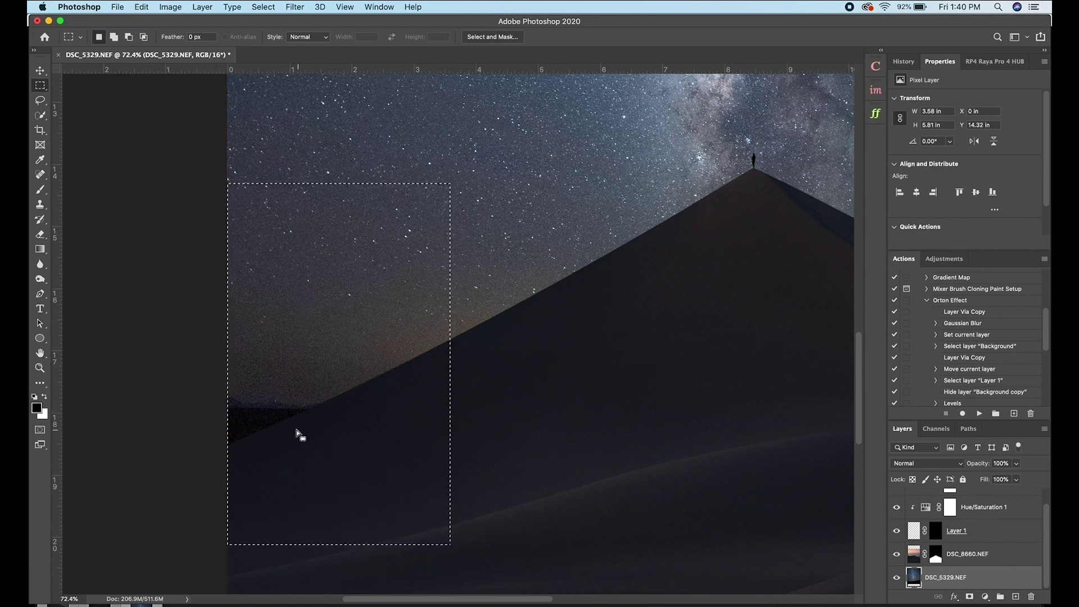
left_click_drag(40, 88, 92, 90)
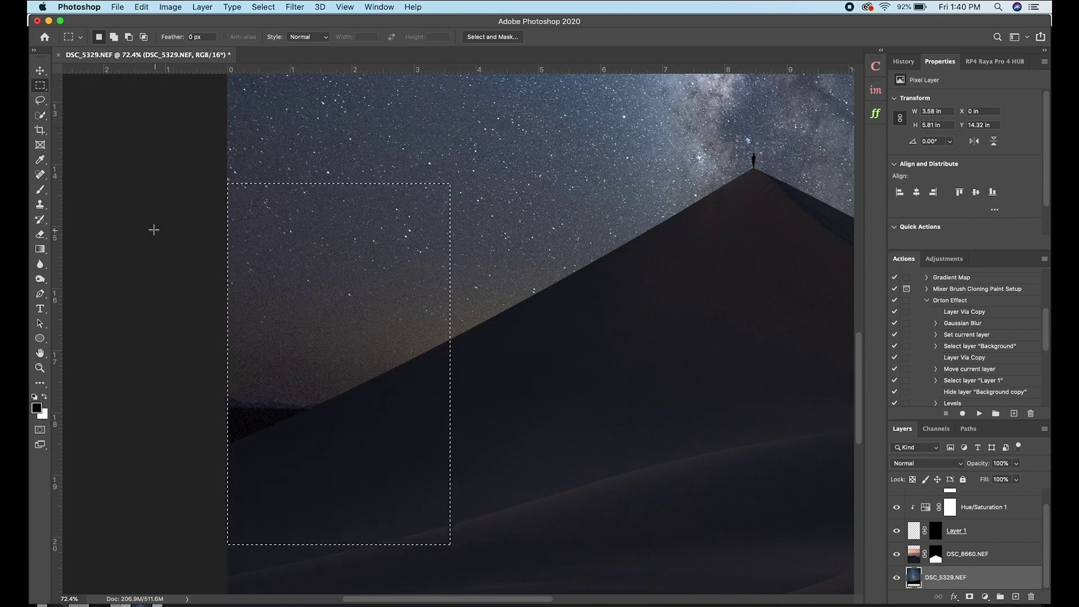
left_click_drag(154, 228, 492, 550)
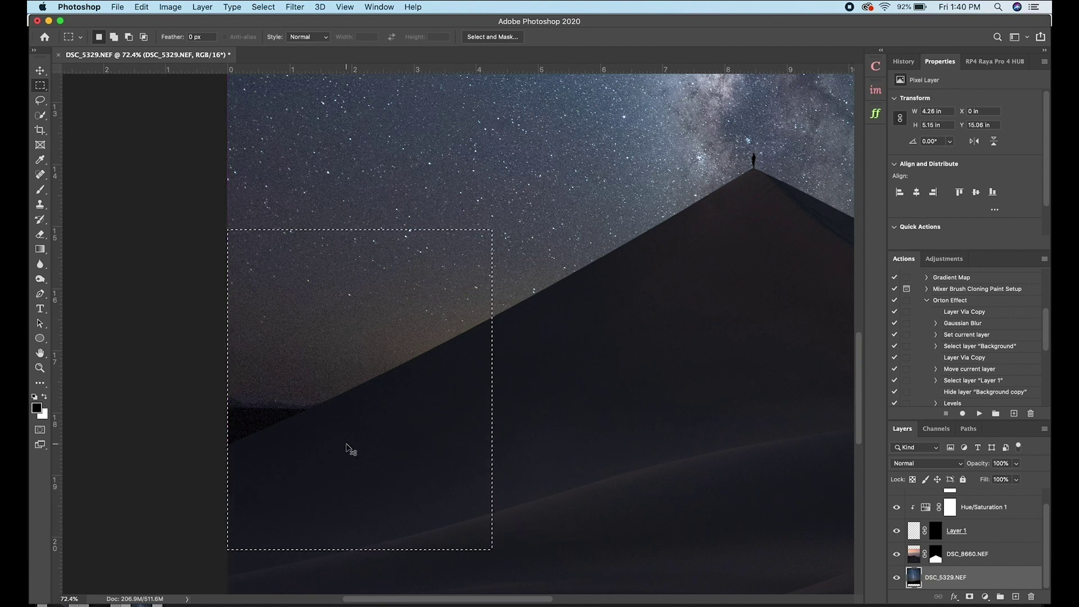
Warp the selected part of DSC_5329.NEF, pulling its left-edge handles down to lower the dark horizon behind the dune
key("super+t")
right_click(271, 387)
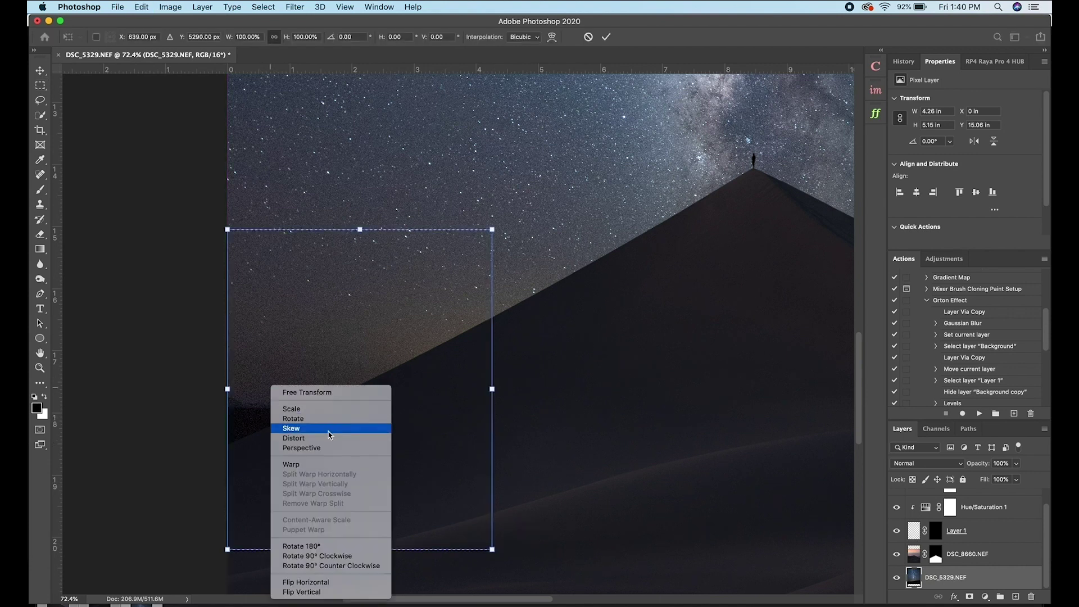
left_click(323, 465)
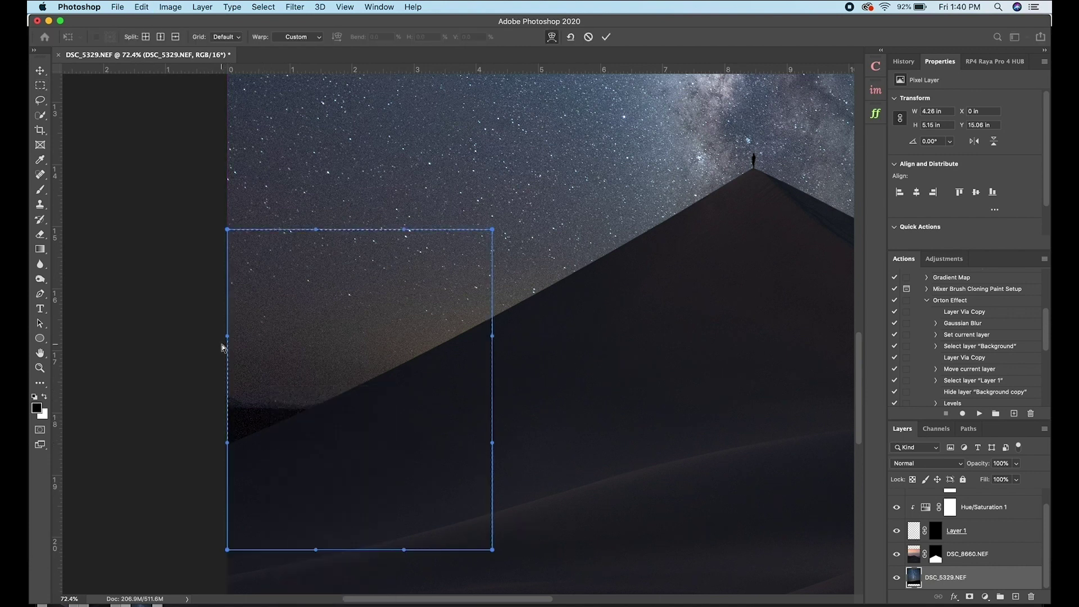
left_click_drag(227, 336, 225, 348)
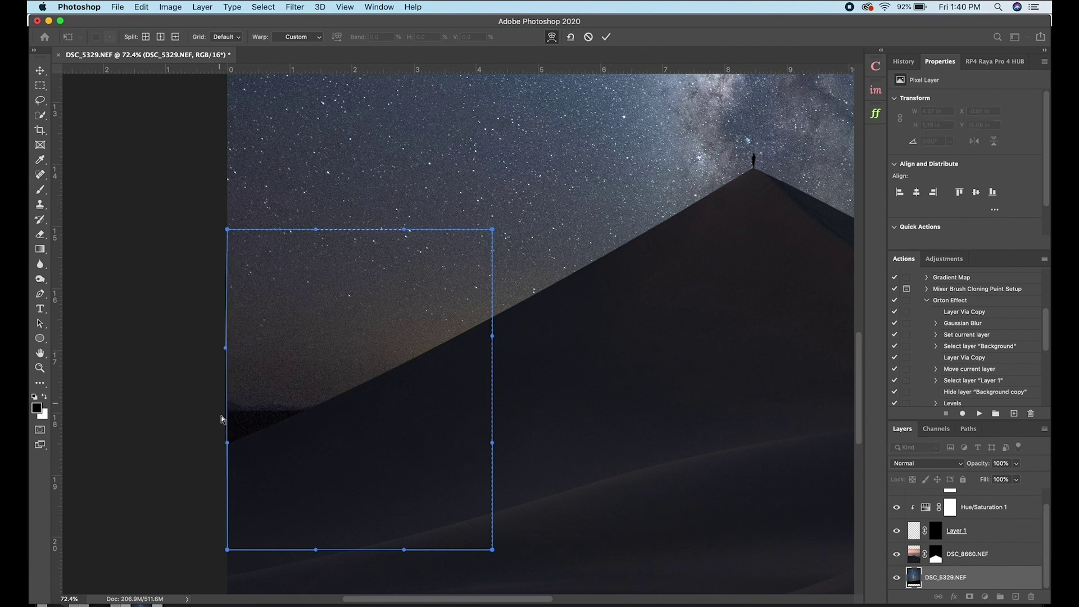
left_click_drag(228, 443, 223, 494)
left_click_drag(228, 349, 224, 367)
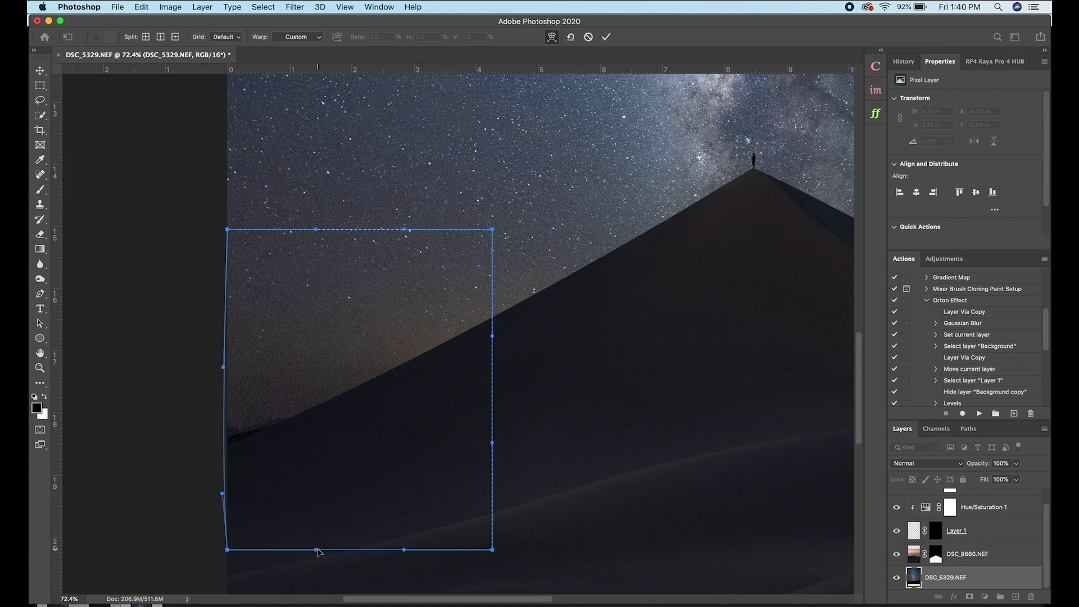
Split the warp crosswise near the horizon, pull the crossing and left-edge anchors down to hide the remaining horizon, and commit the warp
right_click(285, 404)
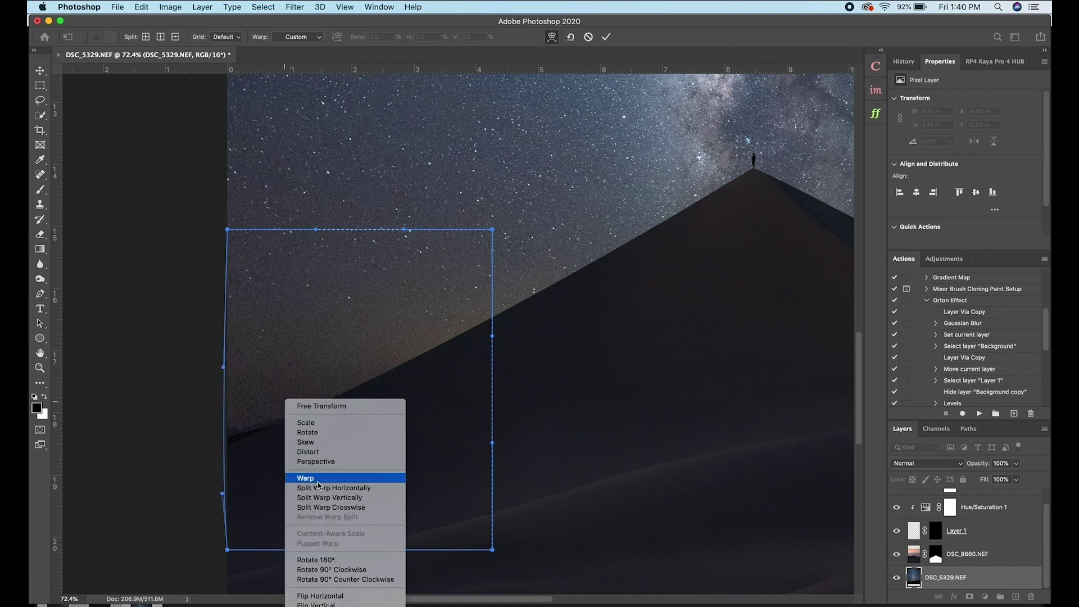
left_click(326, 510)
left_click(292, 448)
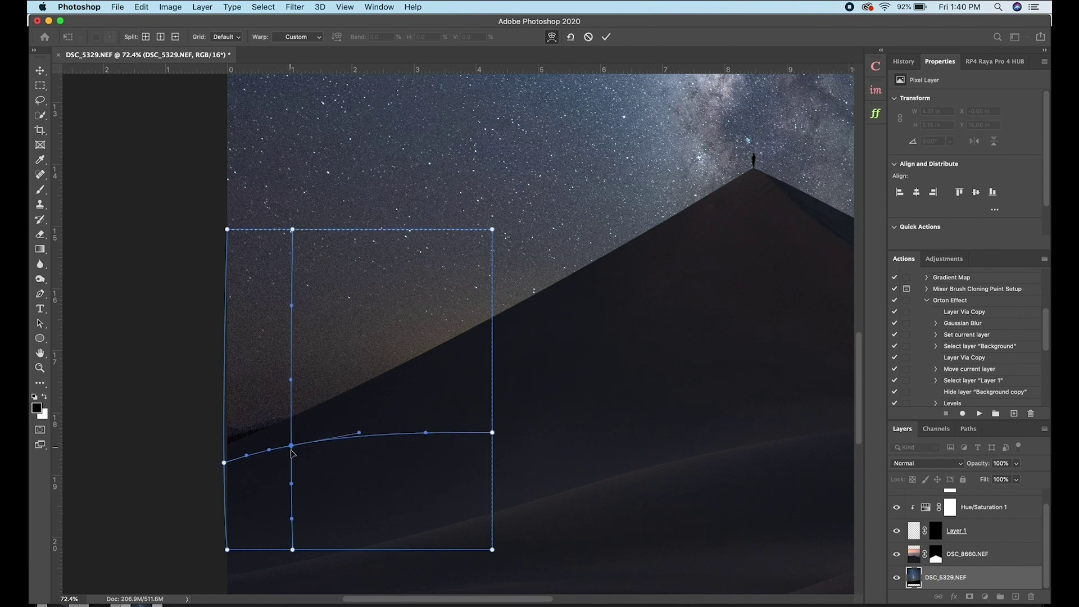
left_click_drag(292, 450, 290, 462)
left_click_drag(224, 463, 219, 484)
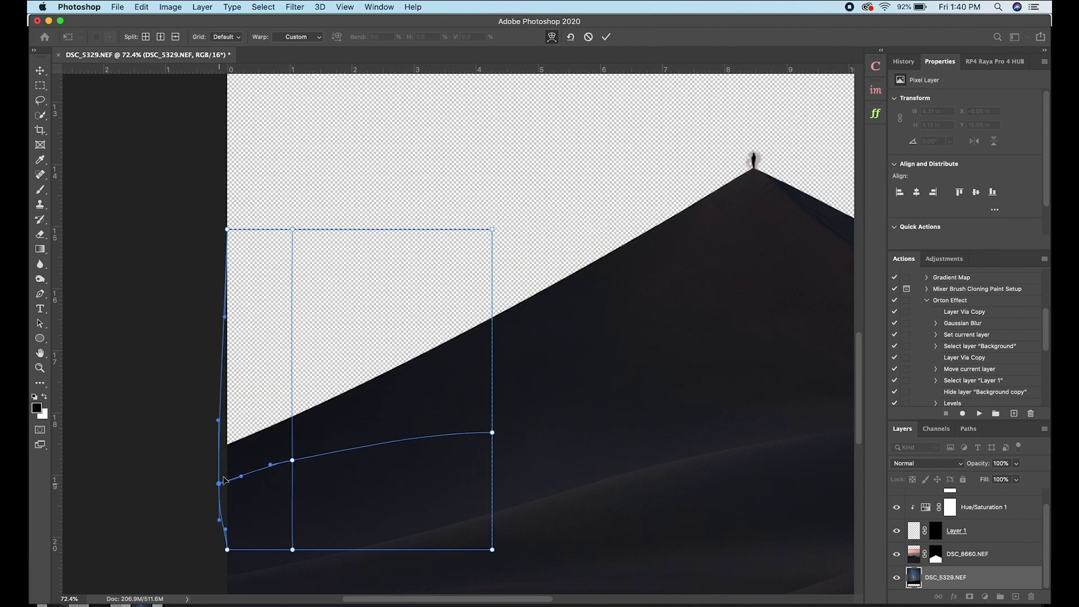
key("Return")
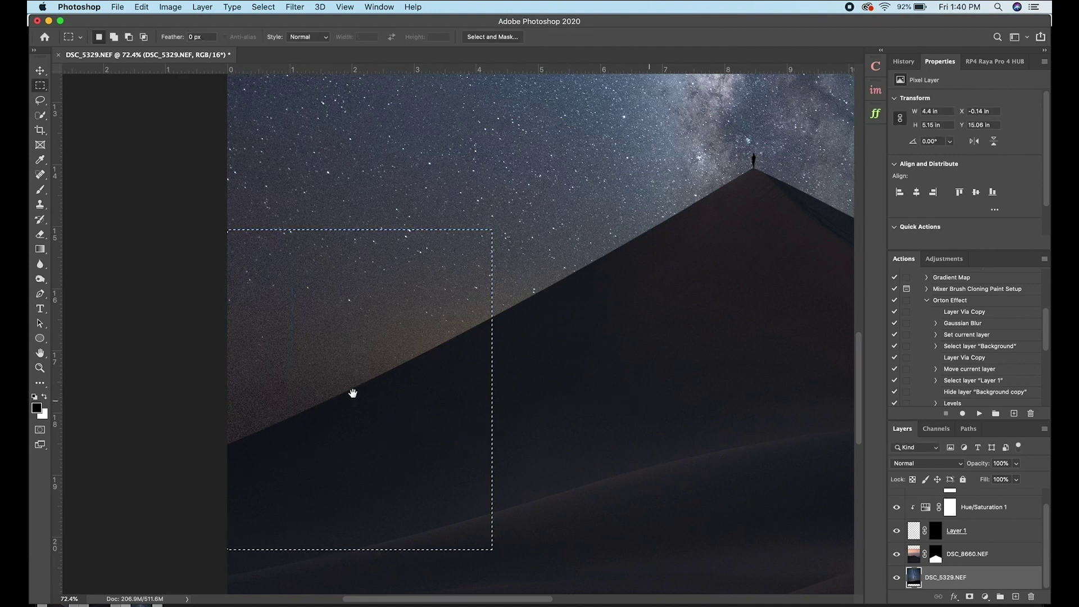
scroll(352, 393, "right", 10)
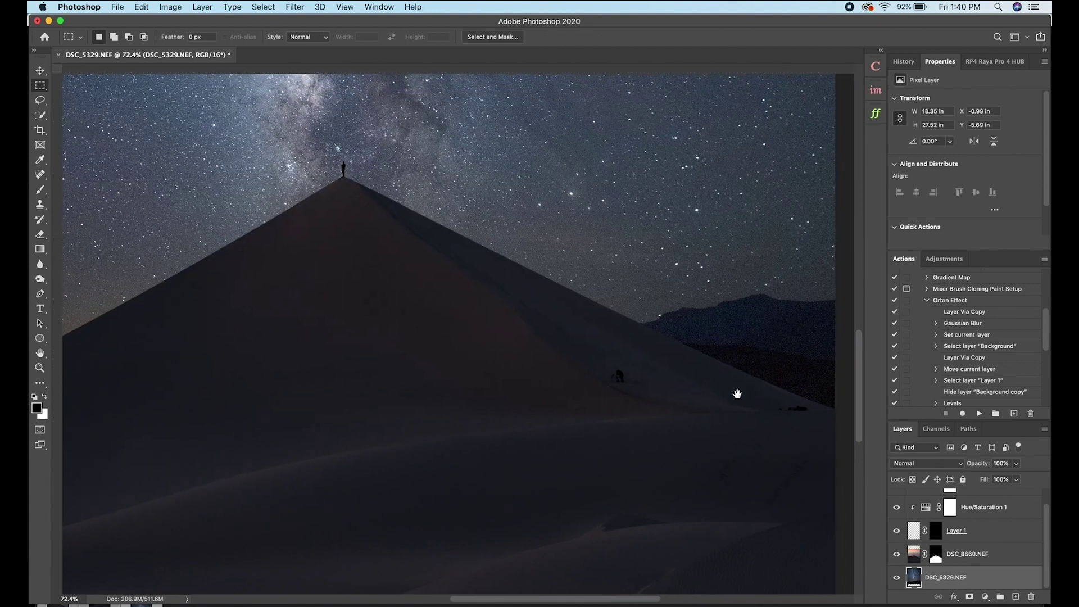
left_click_drag(737, 393, 539, 442)
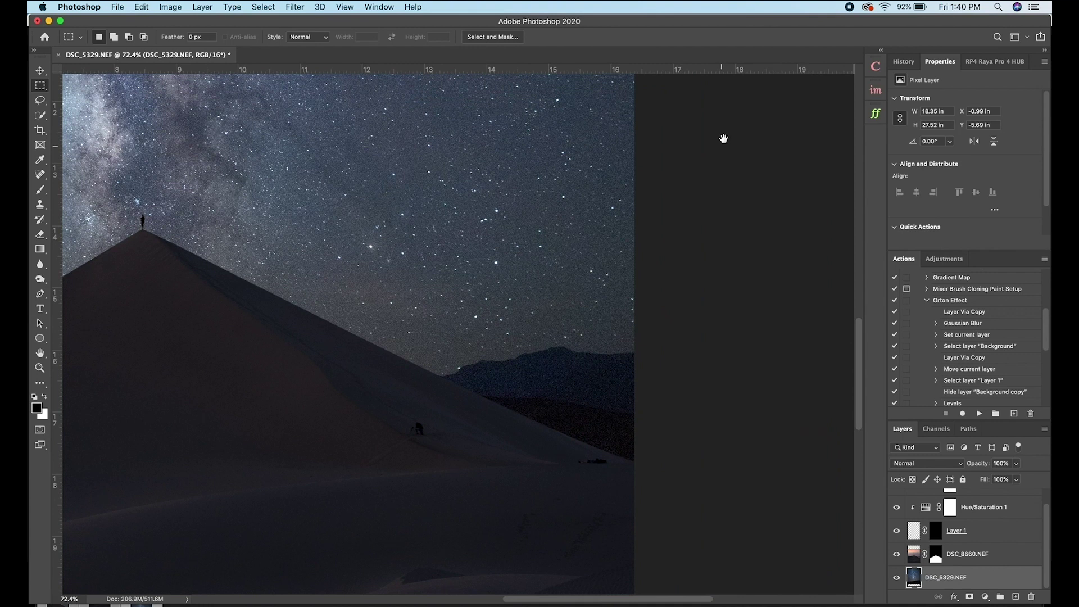
scroll(701, 165, "down", 3)
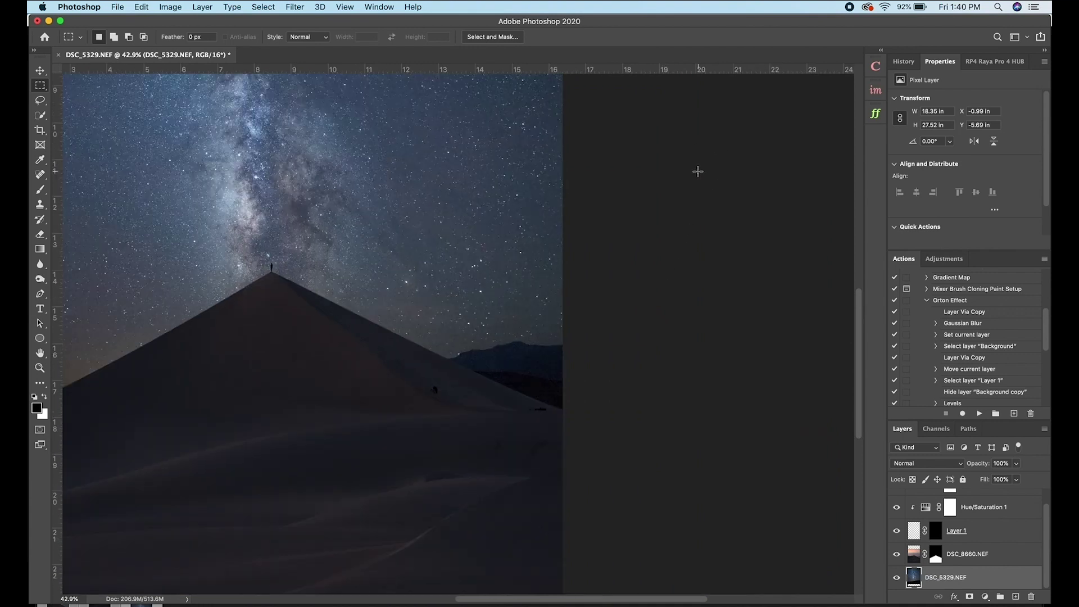
Marquee about 5.97 by 9.25 in around the distant mountains at the canvas's right edge and warp that selection's right edge outward
left_click_drag(562, 157, 343, 497)
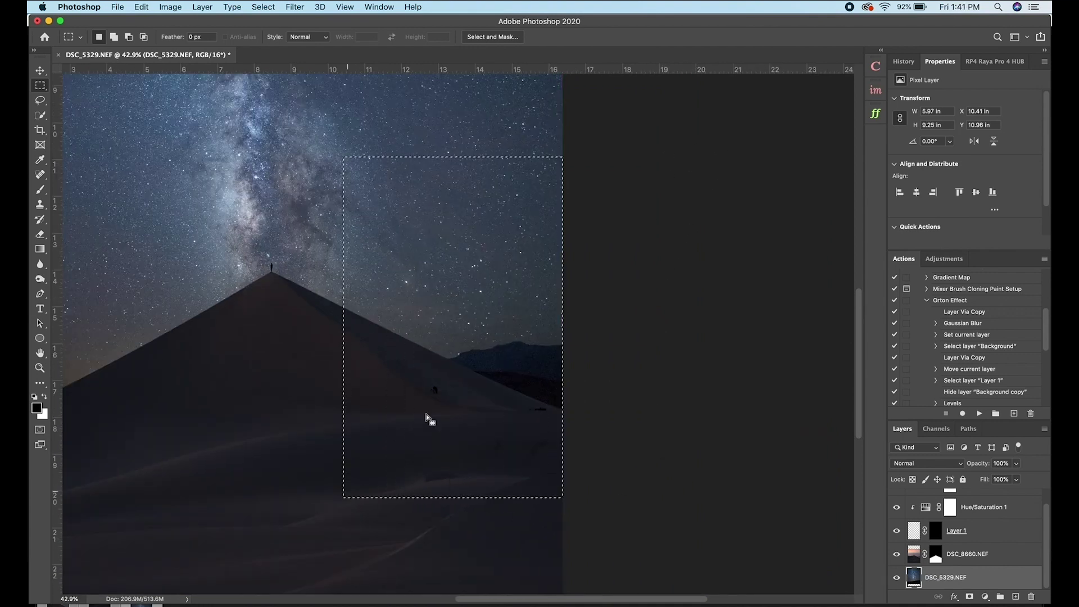
key("super+t")
right_click(486, 373)
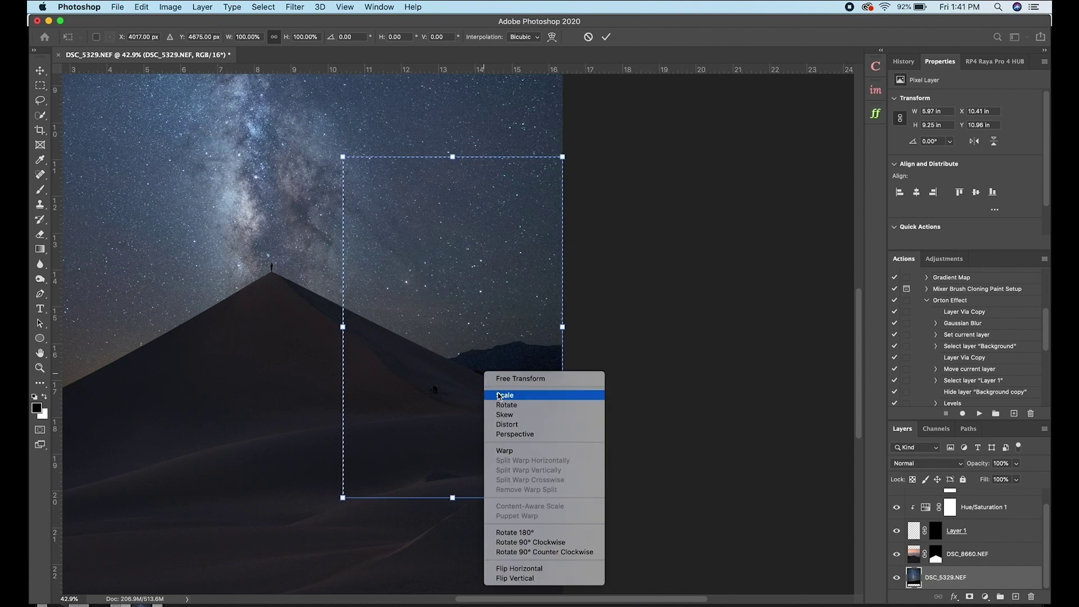
left_click(509, 451)
scroll(505, 392, "up", 6)
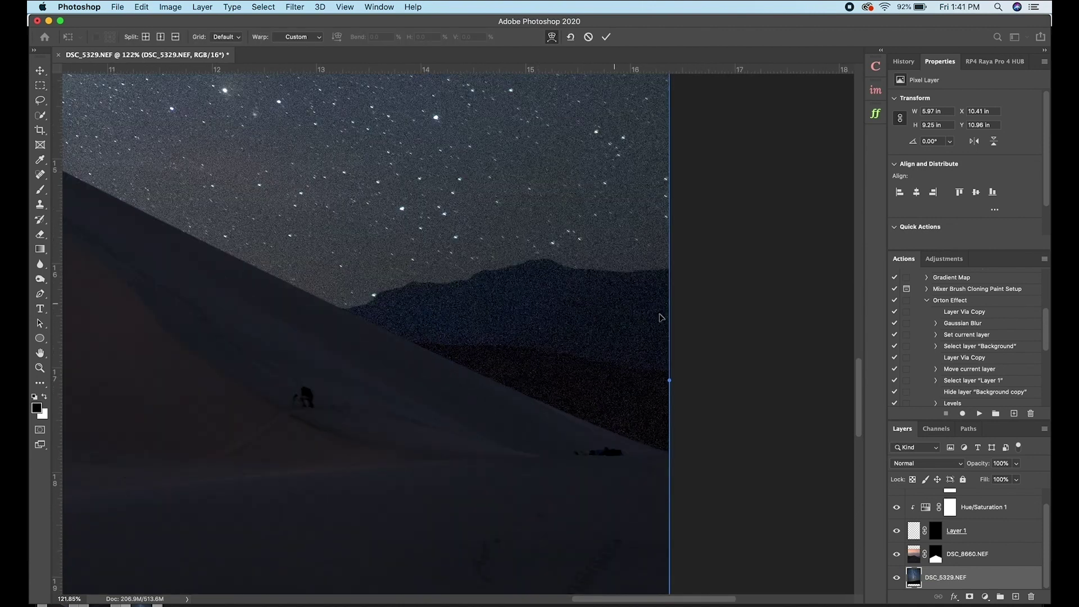
left_click_drag(669, 380, 725, 385)
scroll(701, 398, "down", 3)
scroll(700, 397, "down", 5)
scroll(475, 461, "down", 2)
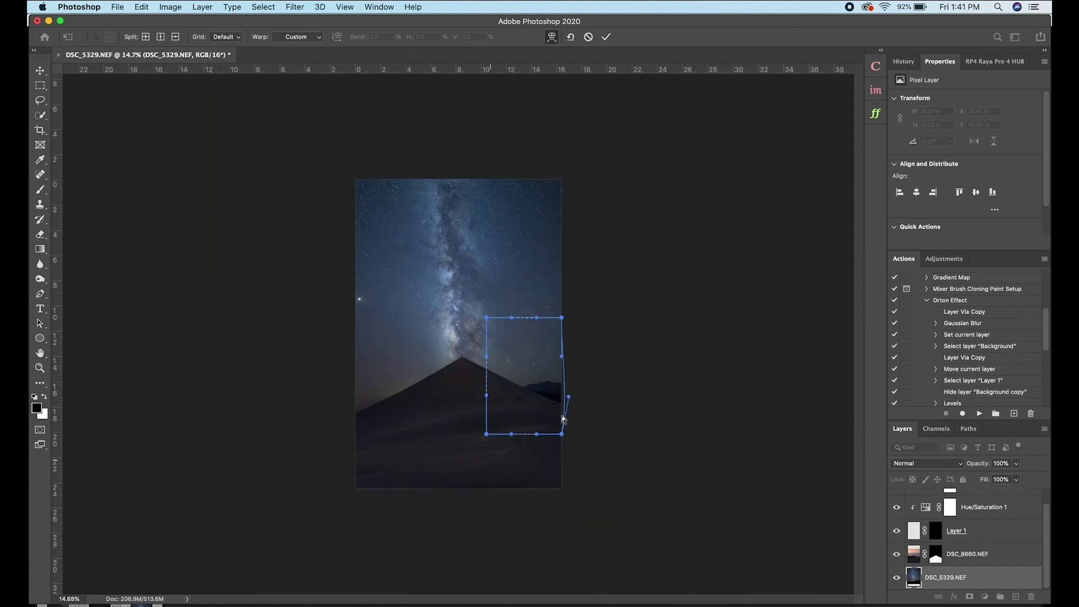
Split the warp crosswise near the mountain horizon and again above it, pulling the right-edge anchors outward and the lower ones down
scroll(564, 416, "up", 2)
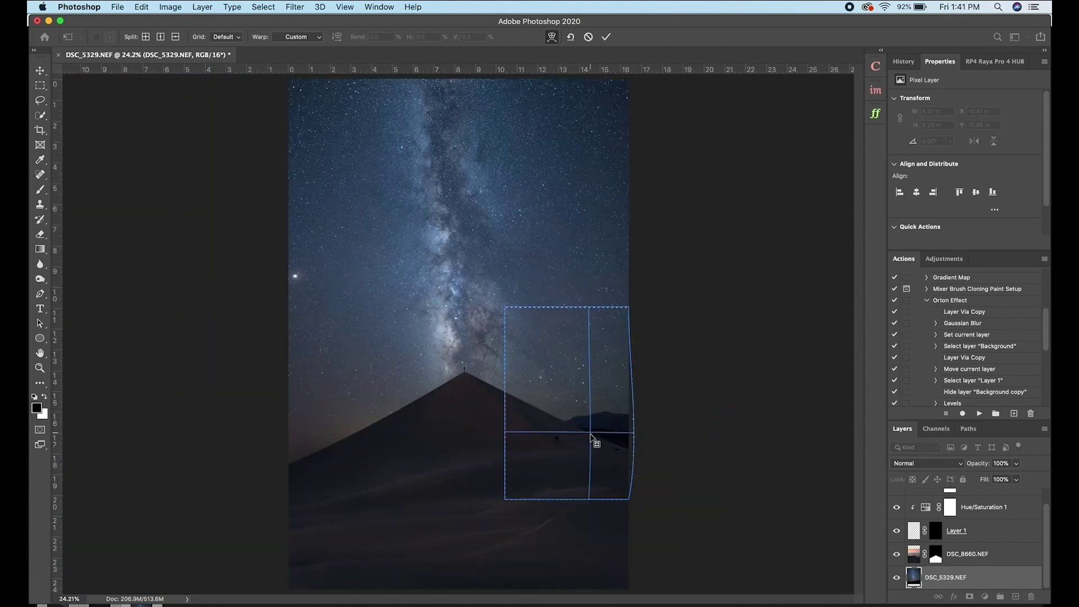
left_click(590, 434, "alt")
left_click_drag(590, 435, 635, 455)
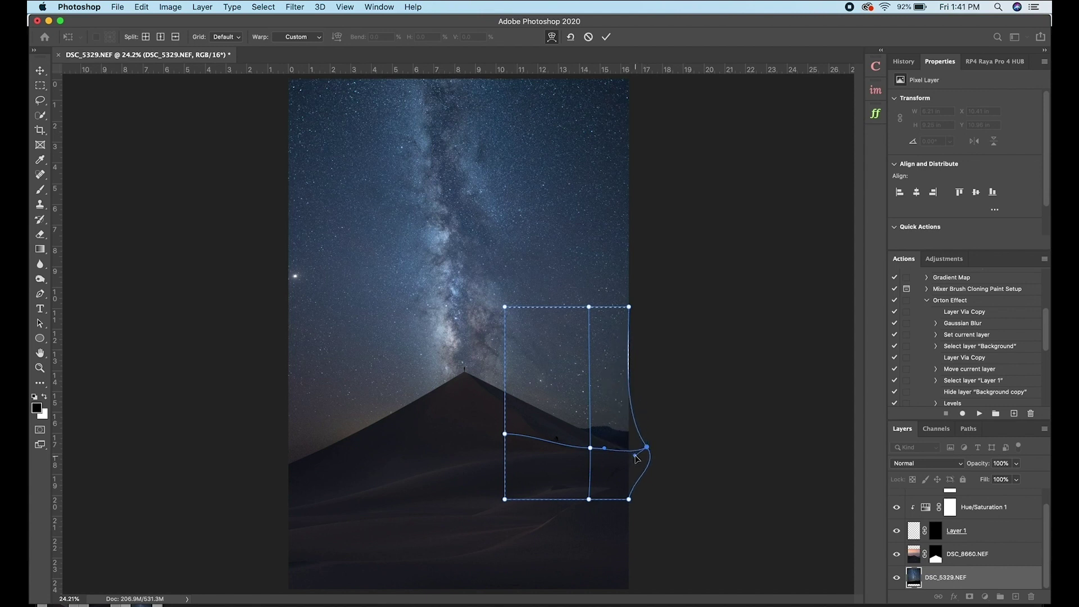
left_click(620, 383)
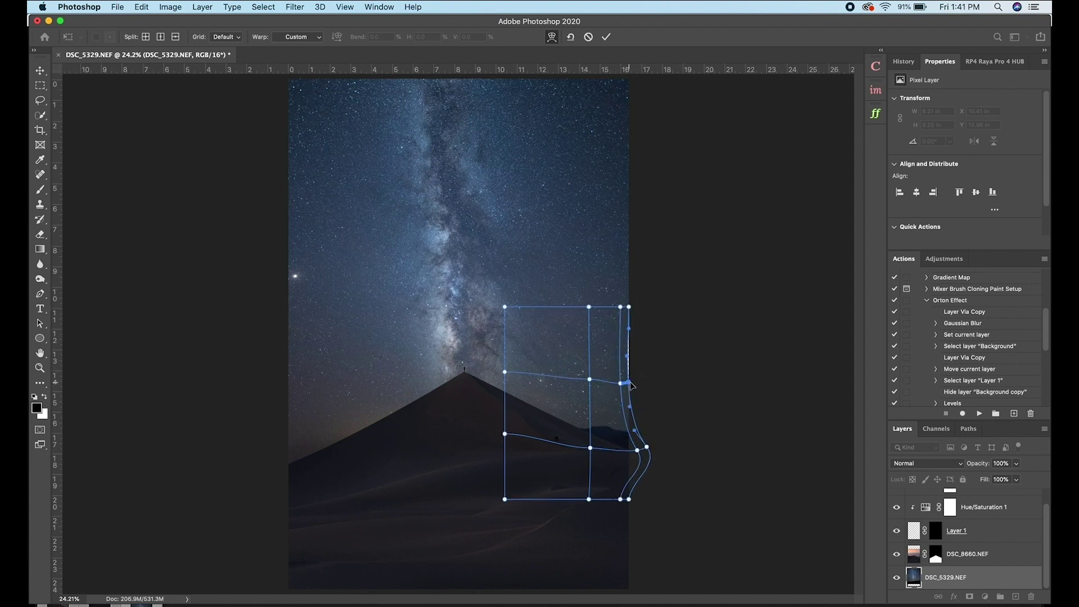
left_click_drag(630, 385, 639, 388)
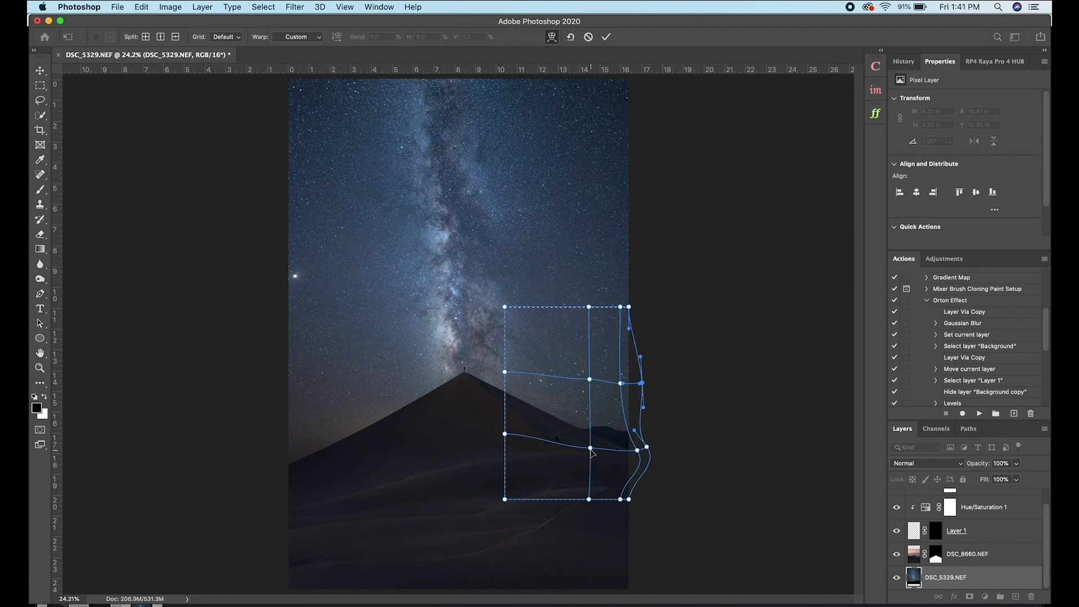
Pull the lower warp anchors down and outward to hide the mountains behind the dune, commit the warp, and deselect
left_click_drag(590, 448, 664, 455)
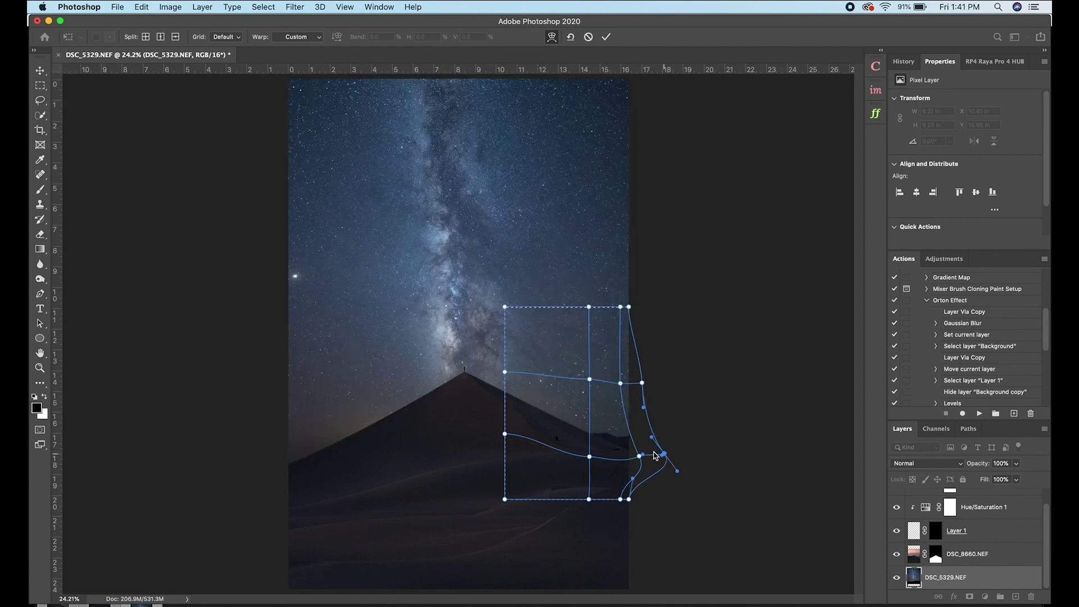
left_click_drag(625, 501, 621, 513)
left_click(591, 462)
left_click_drag(591, 461, 650, 486)
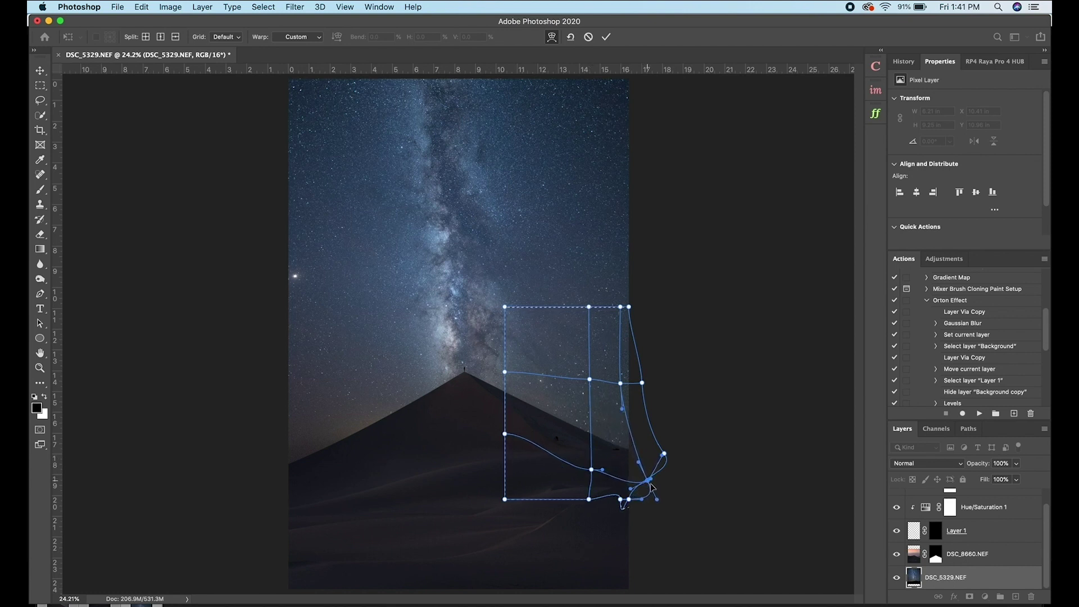
key("Return")
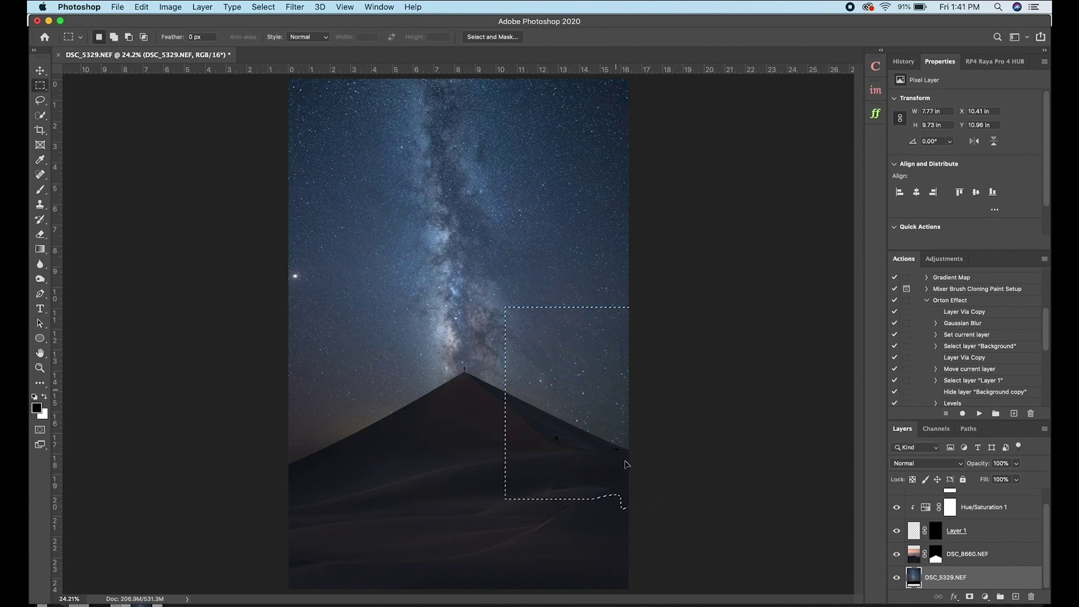
scroll(628, 458, "up", 5)
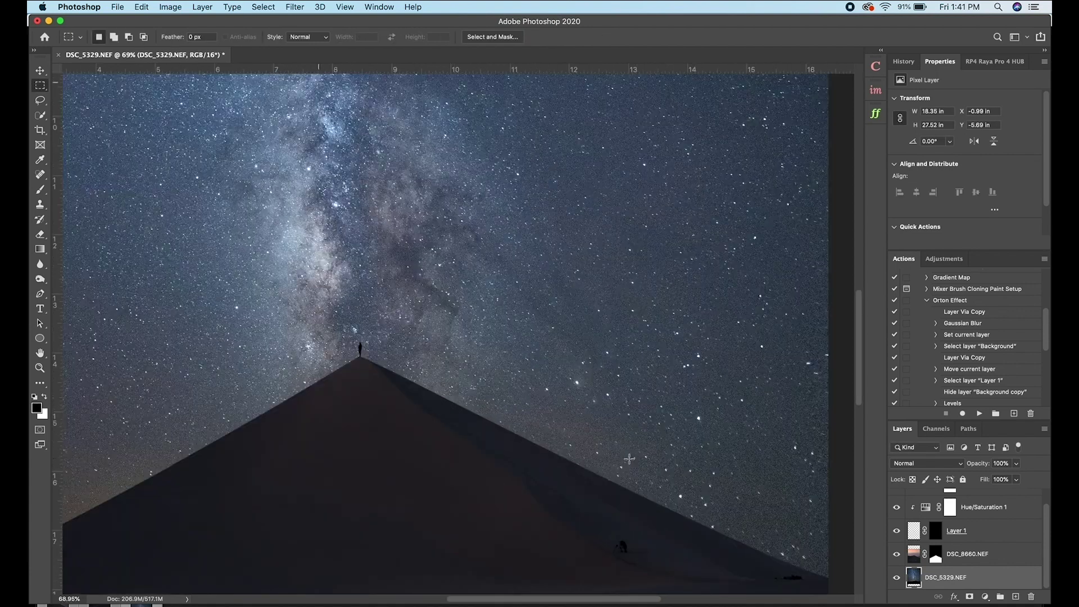
Examine the warped sky along the dune's right slope and in the whole composite
left_click_drag(726, 475, 598, 420)
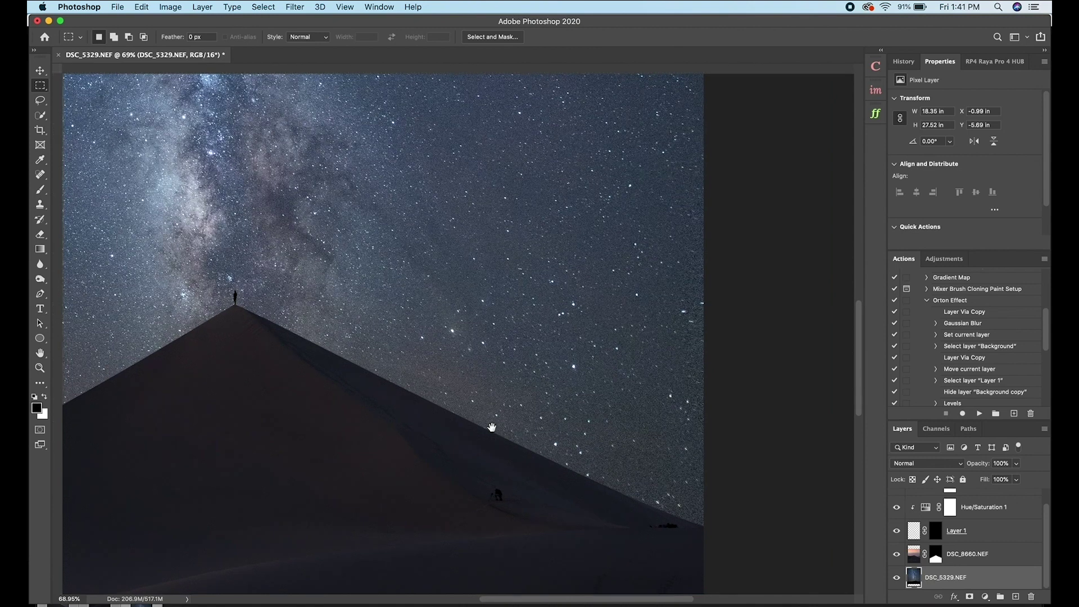
left_click_drag(501, 422, 673, 460)
scroll(482, 431, "down", 5)
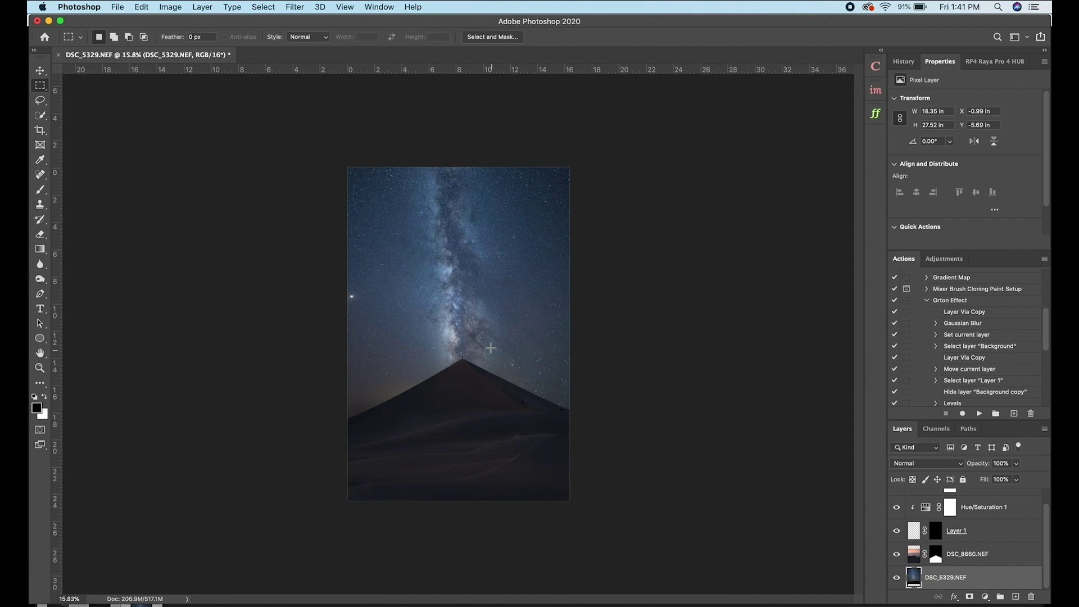
scroll(490, 348, "up", 3)
scroll(446, 428, "up", 5)
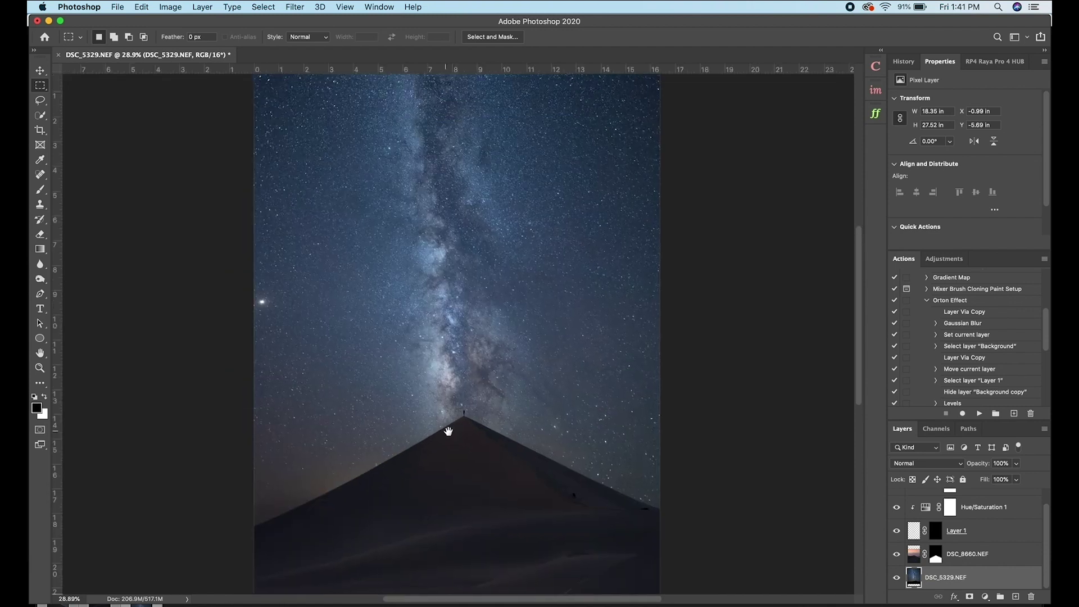
left_click_drag(643, 514, 496, 435)
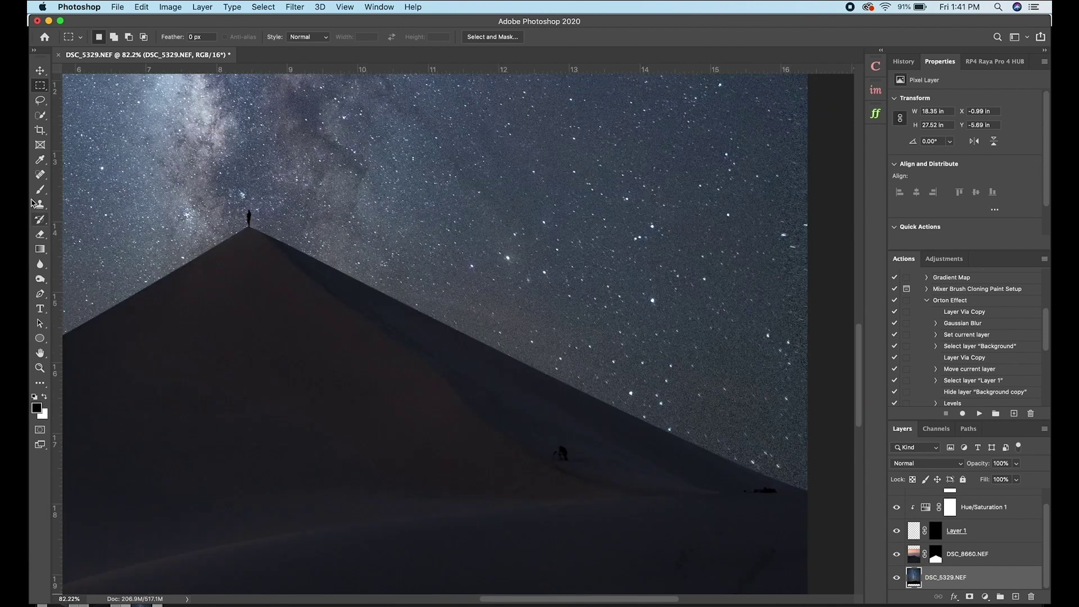
On the DSC_8660.NEF layer, remove the tracks in the sand below the dune's right slope with the 25-pixel content-aware Spot Healing Brush
left_click(40, 174)
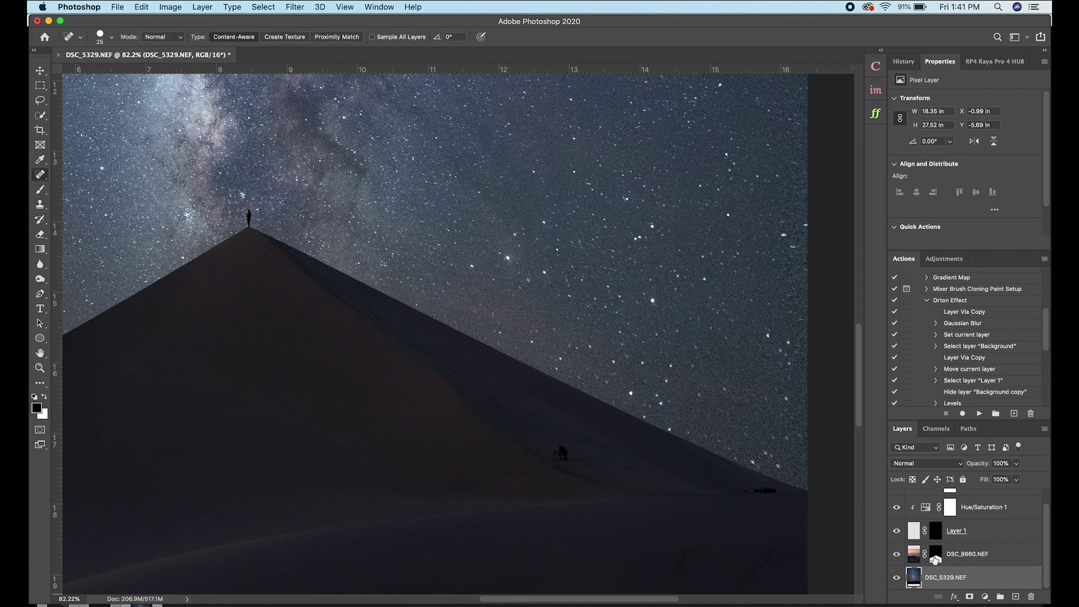
scroll(933, 559, "up", 2)
left_click(916, 572)
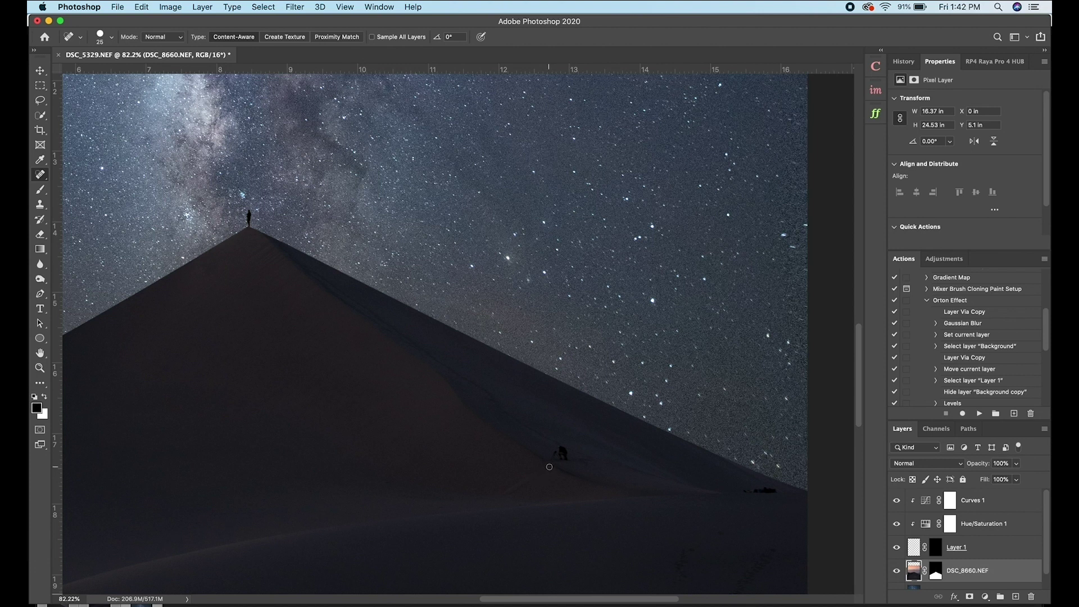
left_click_drag(537, 473, 502, 494)
left_click_drag(527, 474, 508, 491)
mouse_move(674, 563)
left_mouse_down()
mouse_move(592, 462)
mouse_move(594, 441)
mouse_move(590, 450)
left_mouse_up()
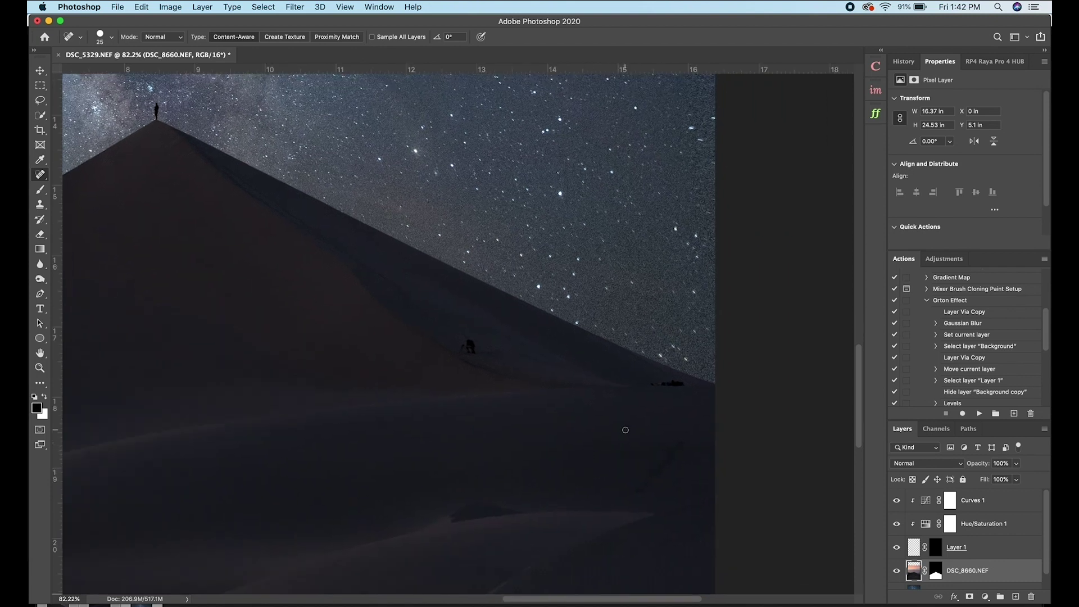
mouse_move(671, 447)
left_mouse_down()
mouse_move(631, 498)
mouse_move(651, 482)
mouse_move(650, 455)
left_mouse_up()
Heal away the dark figure with a tripod on the dune's right slope
left_click_drag(450, 357, 450, 357)
left_click_drag(451, 354, 469, 359)
scroll(393, 306, "left", 3)
scroll(393, 307, "up", 1)
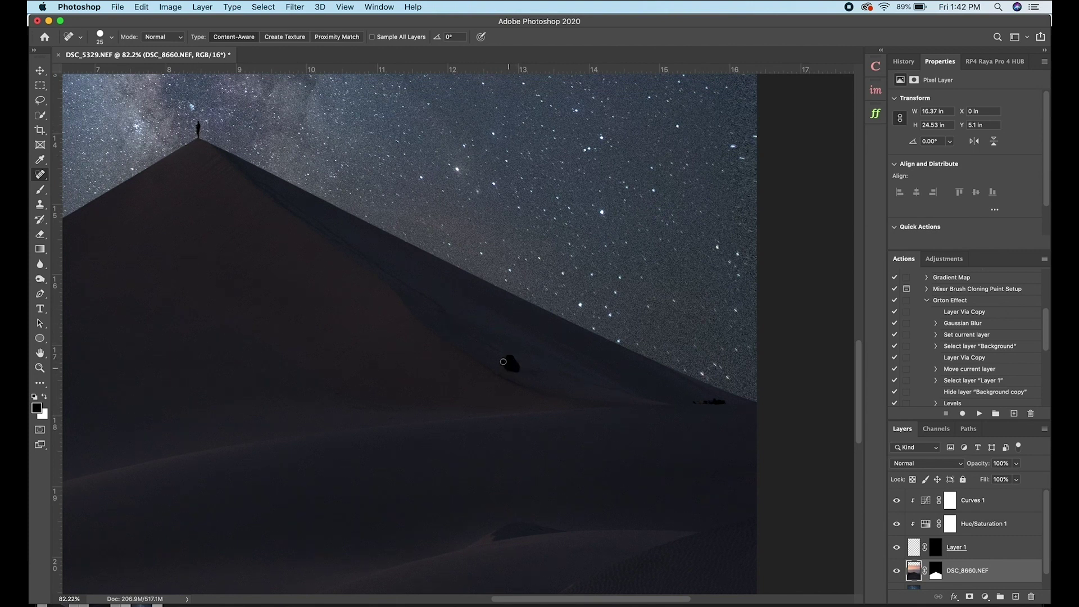
Heal the remaining marks along the shadow ridge running from the dune's right foot up toward the summit, using straight strokes
mouse_move(532, 373)
left_mouse_down()
mouse_move(495, 373)
mouse_move(526, 380)
mouse_move(465, 336)
mouse_move(476, 344)
left_mouse_up()
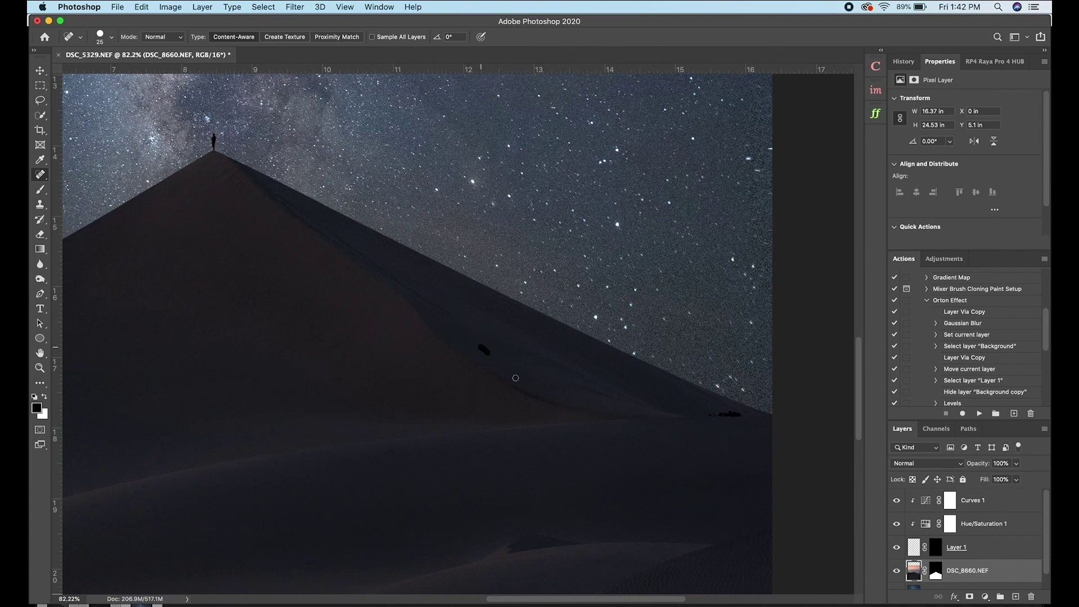
mouse_move(515, 377)
left_mouse_down()
mouse_move(561, 383)
mouse_move(497, 351)
left_mouse_up()
scroll(424, 310, "up", 2)
scroll(424, 310, "left", 3)
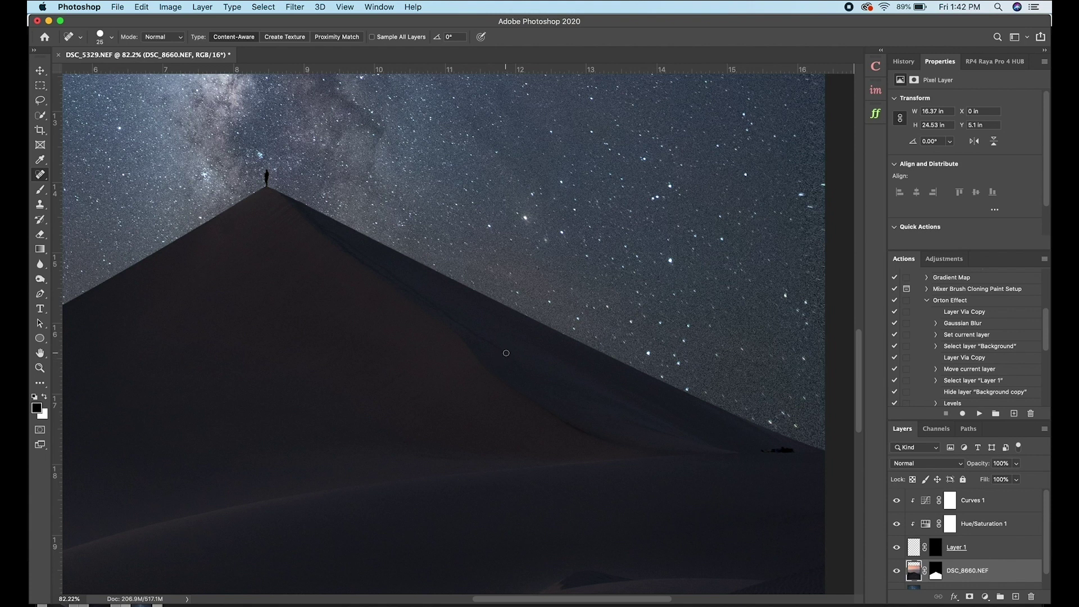
left_click(329, 230, "shift")
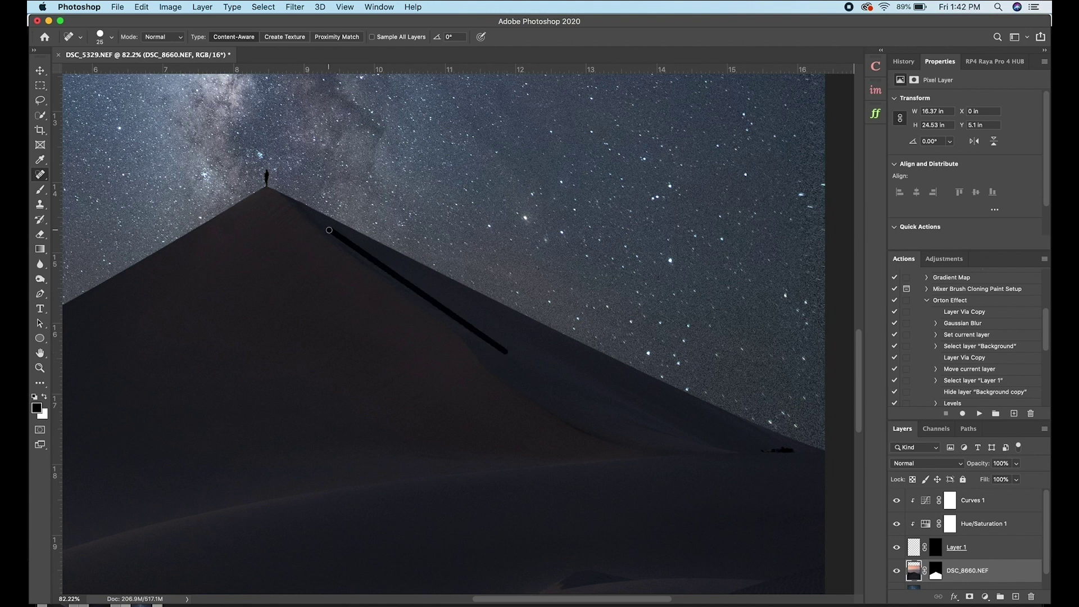
left_click(478, 335, "shift")
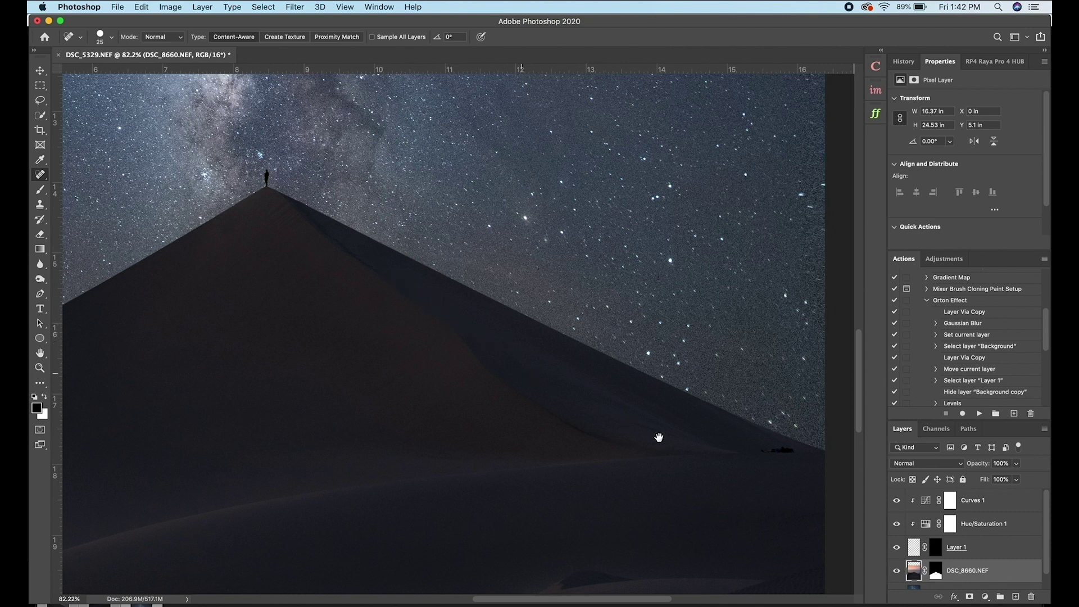
Heal away the small dark objects at the foot of the dune's right slope near the canvas edge
left_click_drag(659, 437, 539, 348)
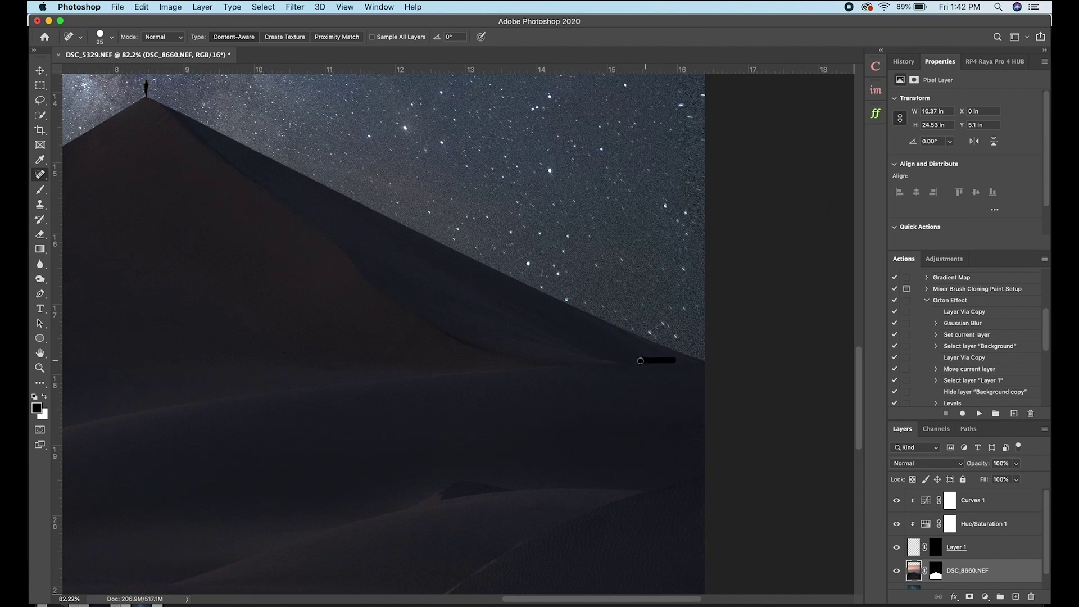
left_click_drag(571, 374, 699, 368)
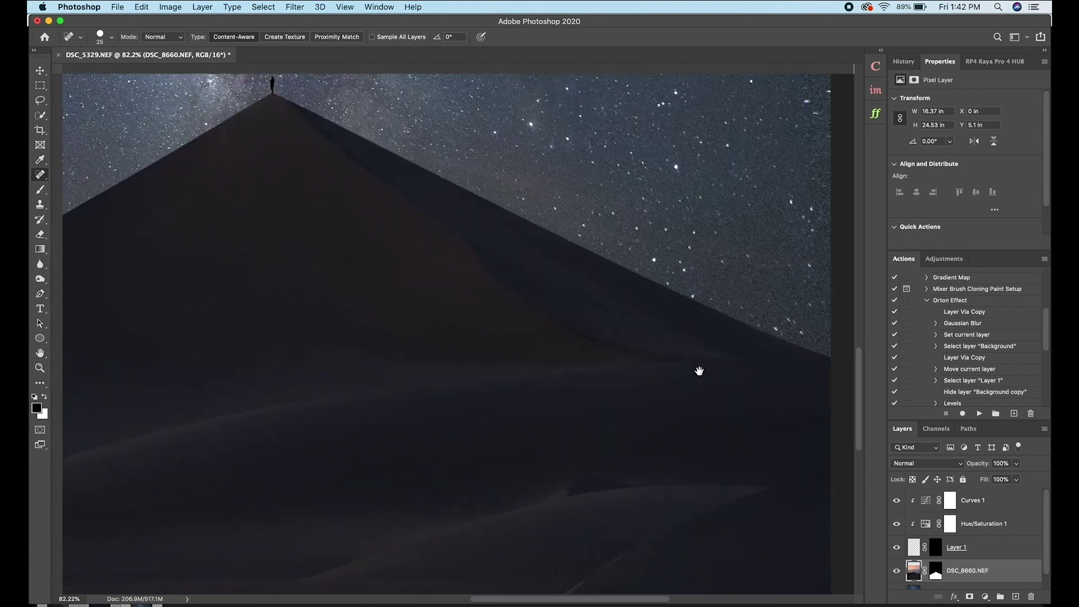
scroll(494, 393, "down", 5)
scroll(485, 396, "up", 3)
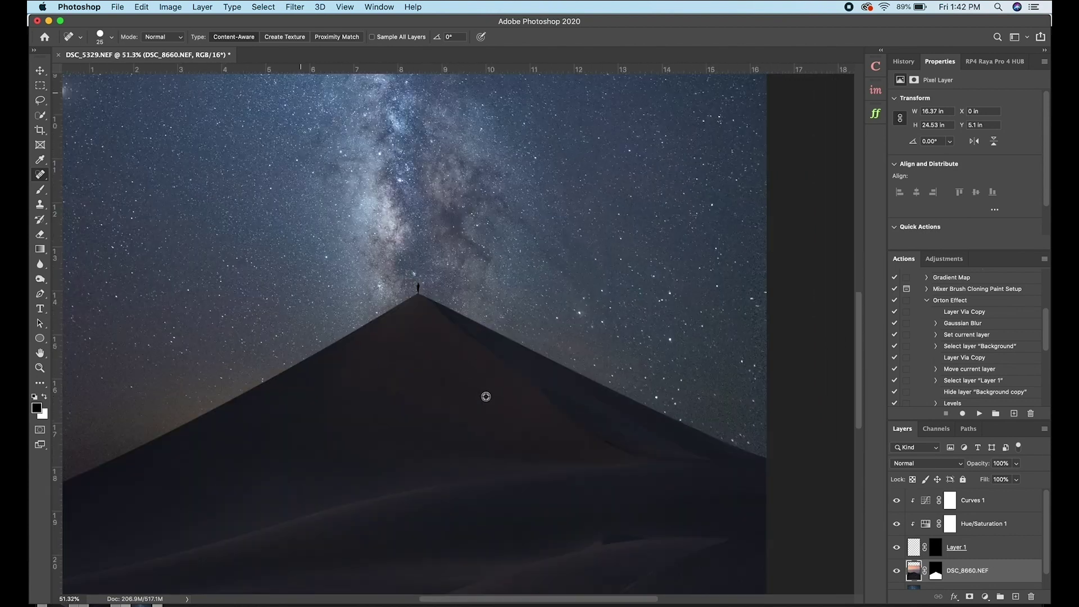
scroll(486, 397, "down", 3)
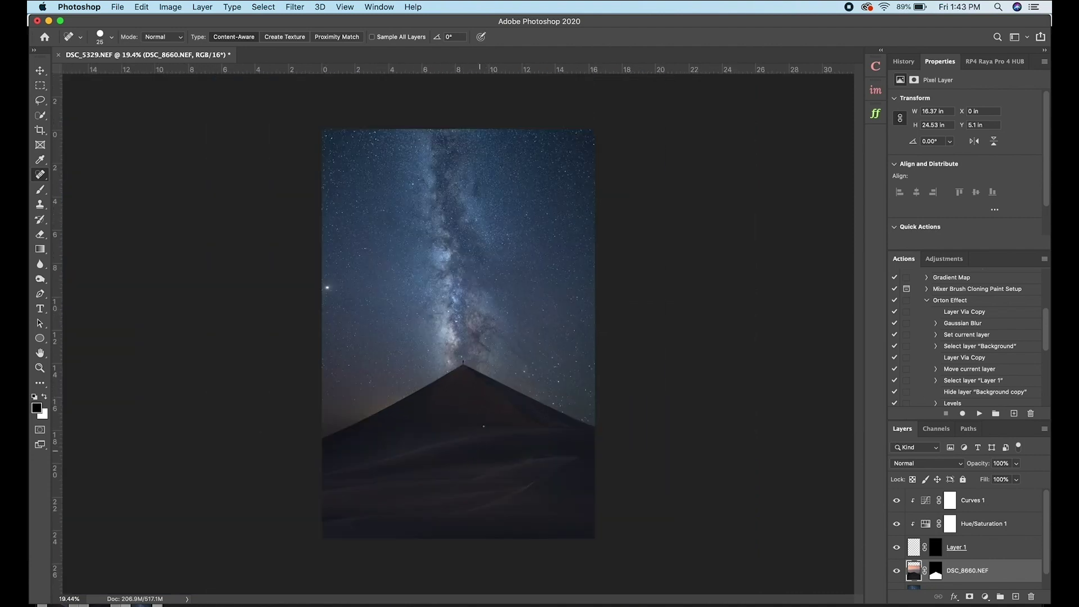
Stamp all visible layers into a new merged layer above Curves 1
left_click(995, 505)
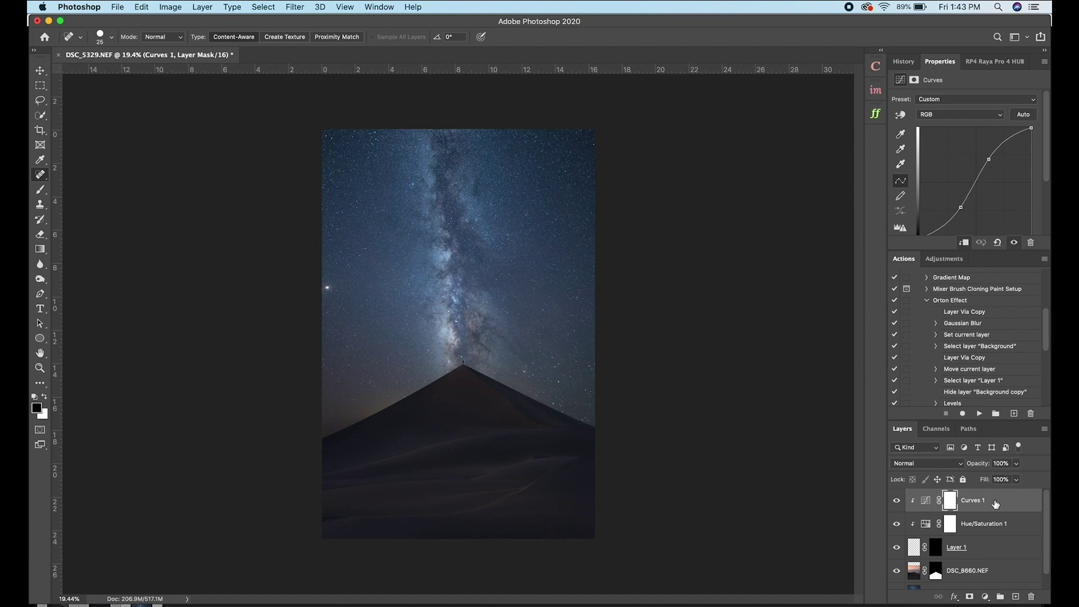
key("super+alt+shift+e")
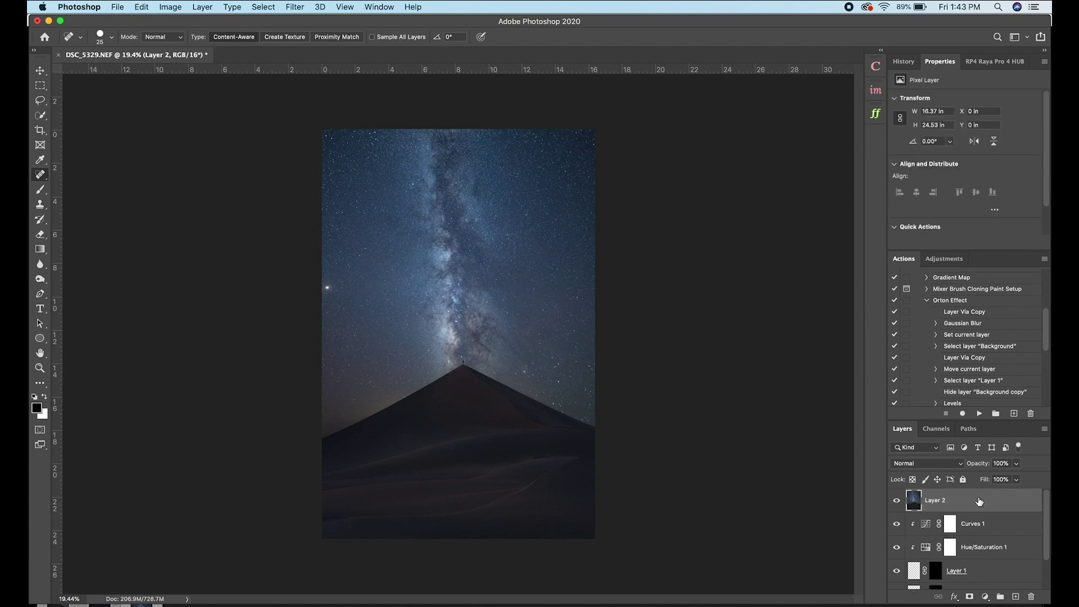